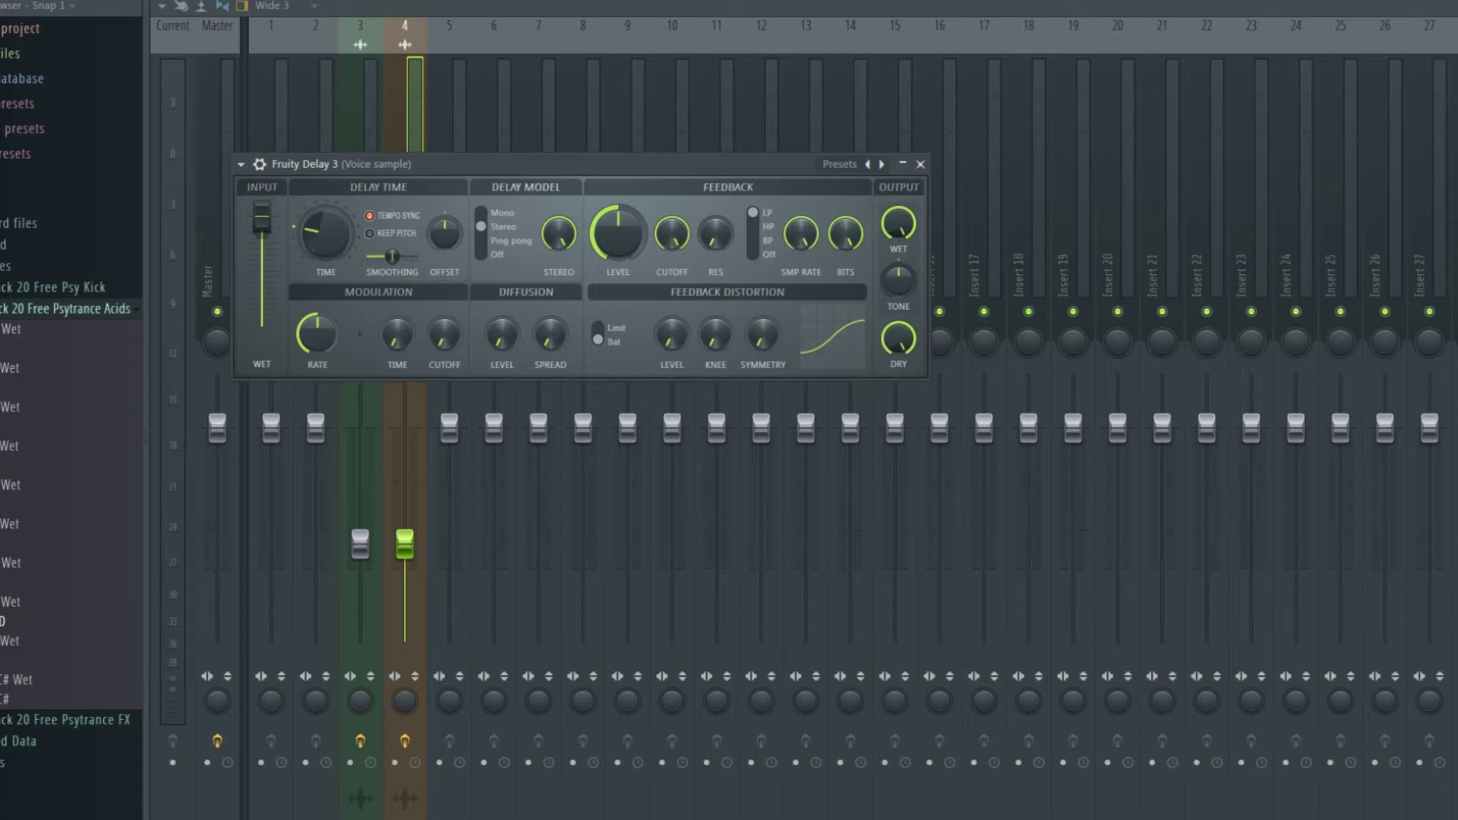
Move the Fruity Delay 3 window right to reveal the mixer tracks, and nudge the delay TIME slightly longer
{"action": "left_click_drag", "start_coordinate": [544, 167], "coordinate": [835, 155]}
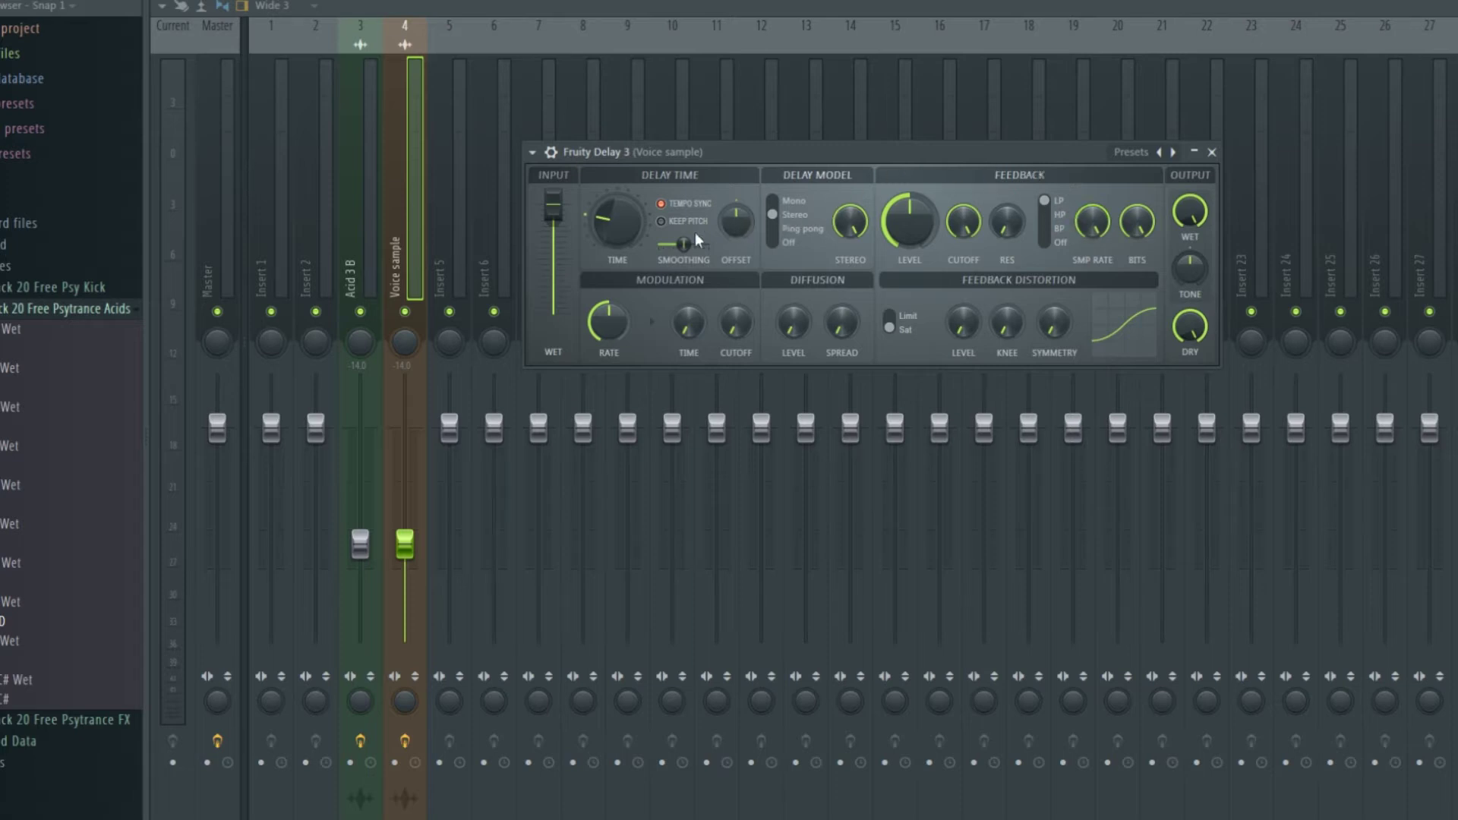
{"action": "mouse_move", "coordinate": [630, 233]}
{"action": "left_mouse_down"}
{"action": "mouse_move", "coordinate": [630, 208]}
{"action": "mouse_move", "coordinate": [623, 241]}
{"action": "left_mouse_up"}
Close the delay settings, zoom out the playlist and select the whole song with Ctrl+A
{"action": "key", "text": "Escape"}
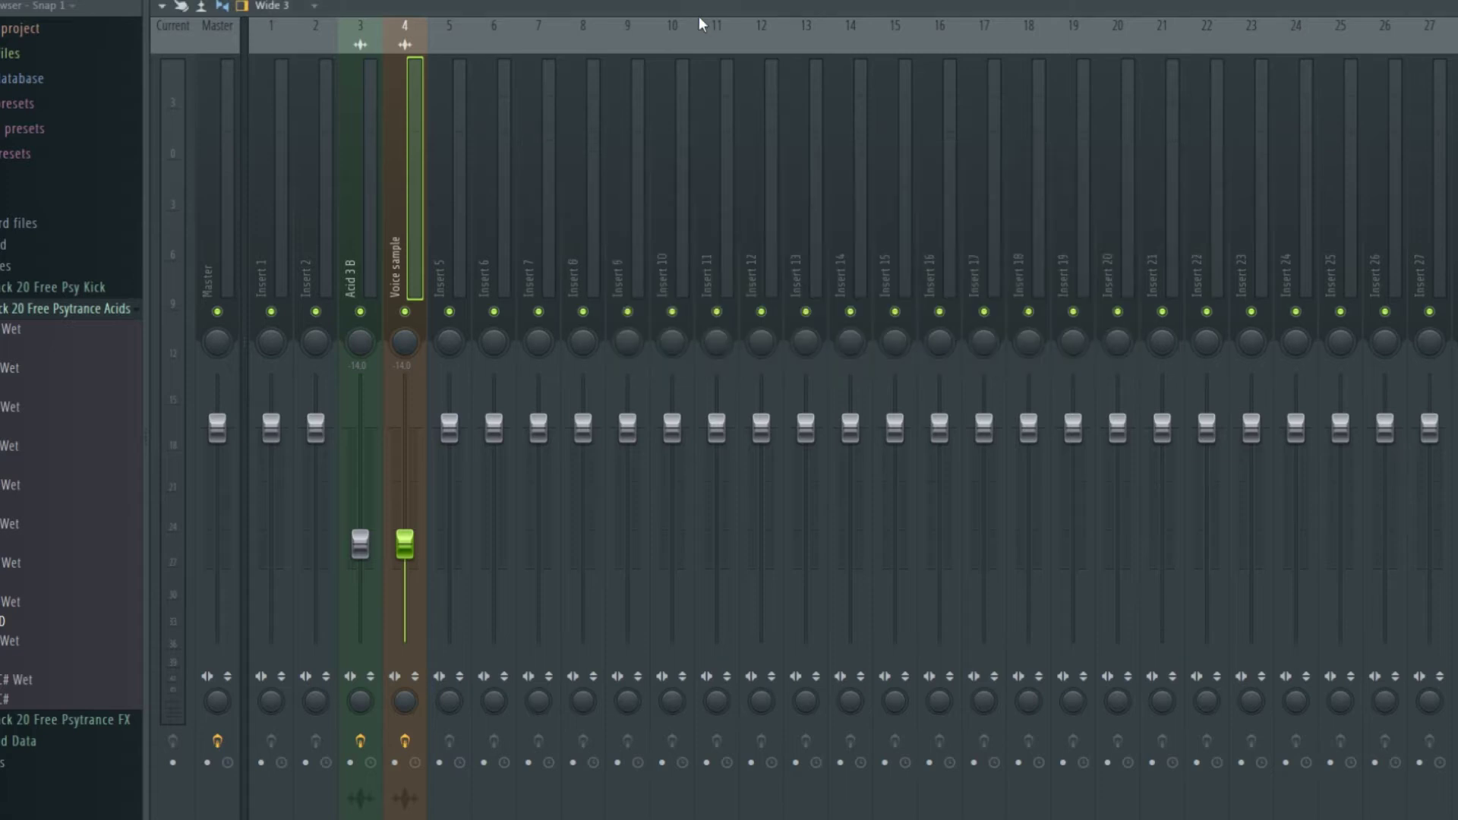
{"action": "key", "text": "F5"}
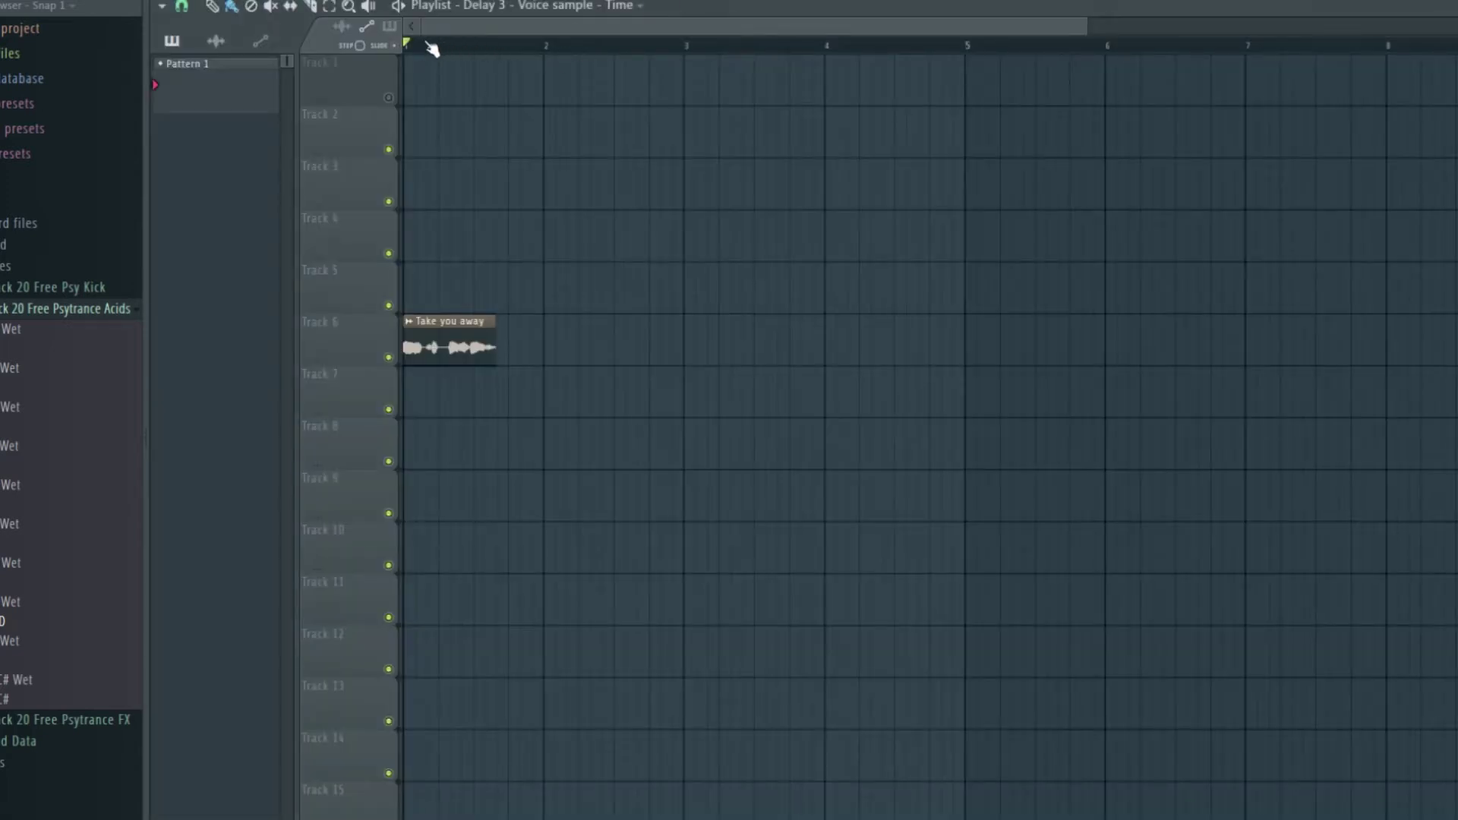
{"action": "left_click_drag", "start_coordinate": [414, 47], "coordinate": [1114, 78]}
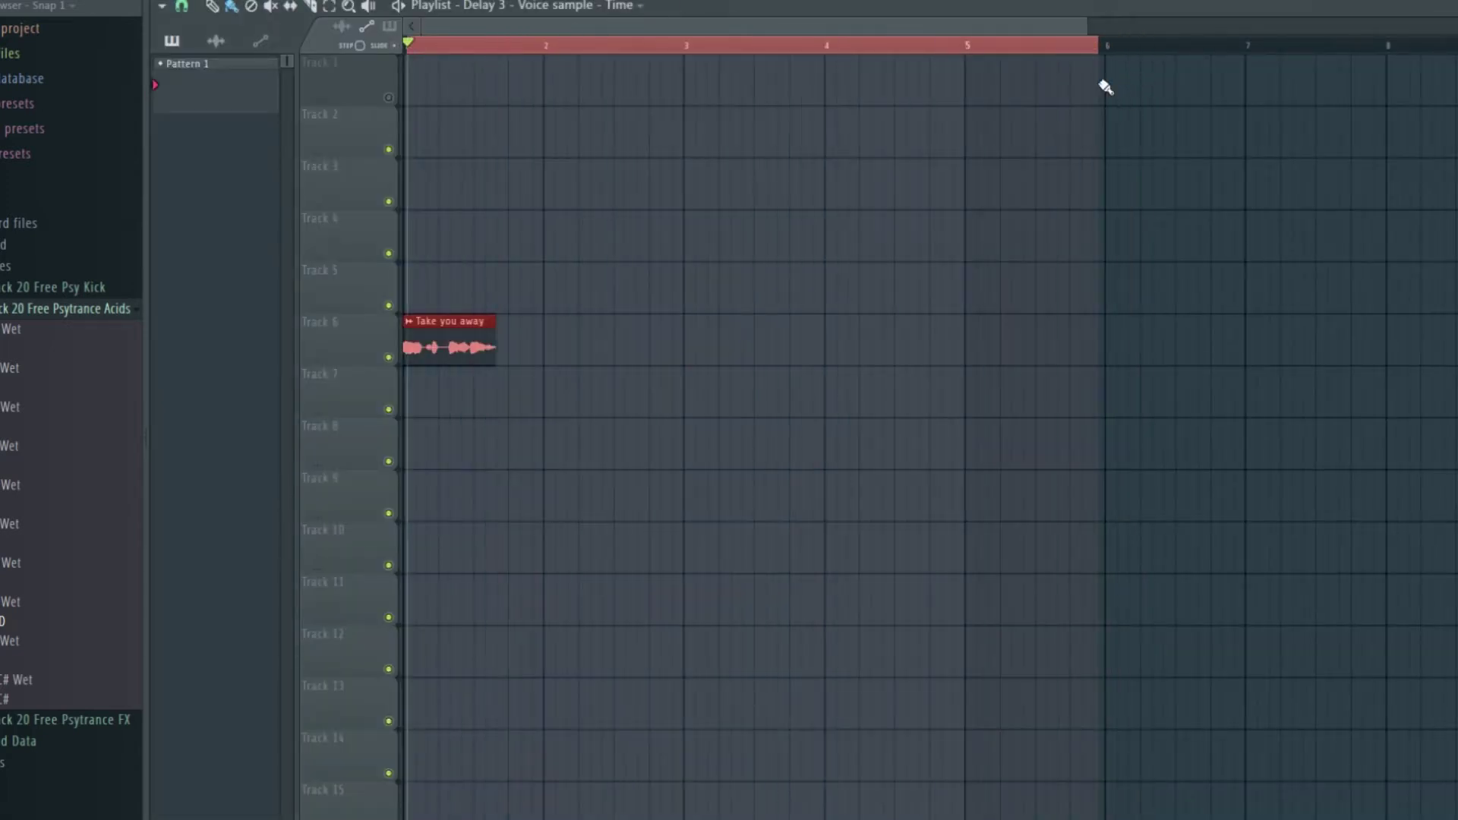
{"action": "left_click", "coordinate": [182, 7]}
{"action": "left_click", "coordinate": [198, 37]}
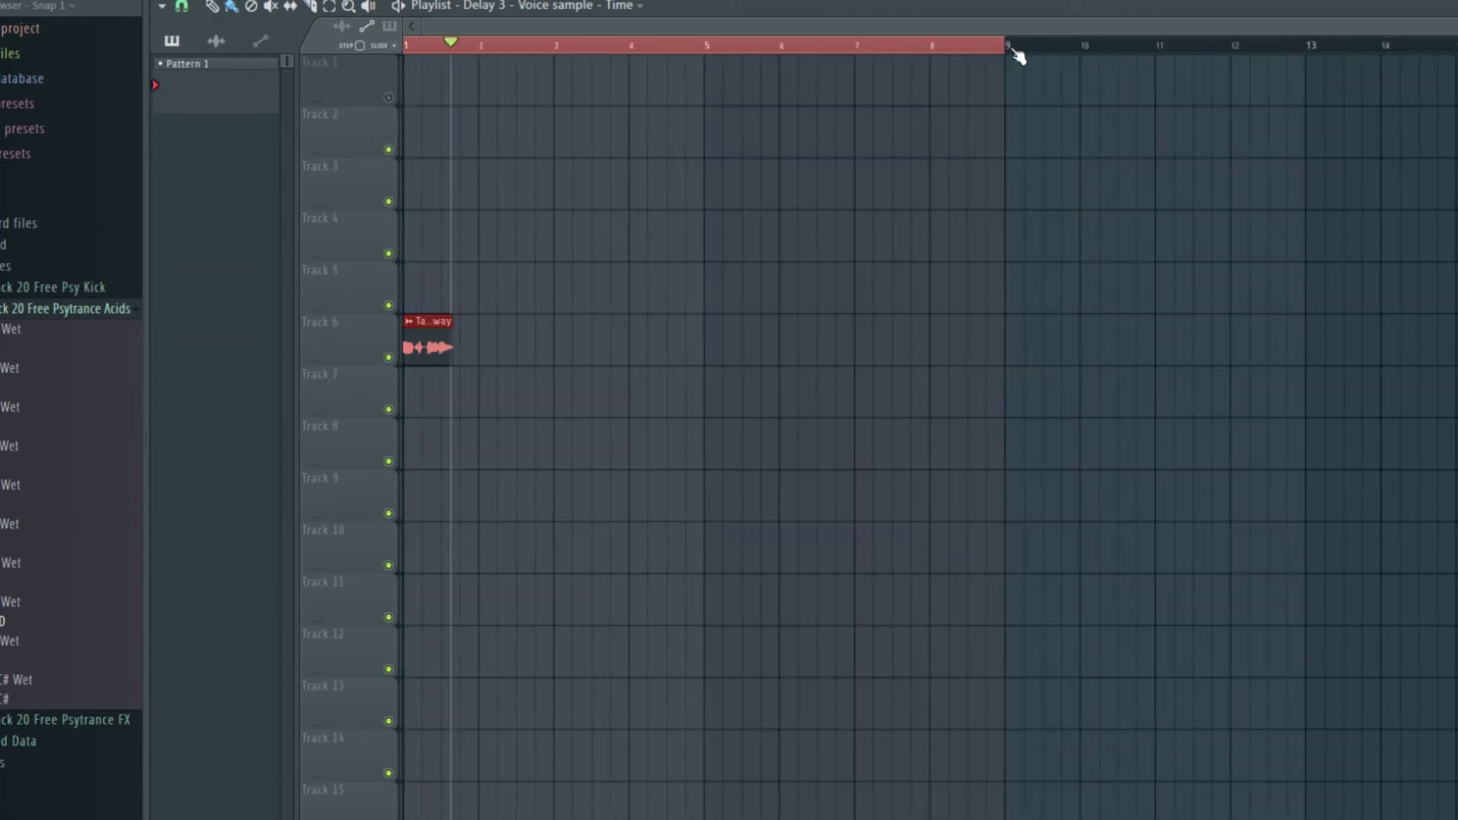
{"action": "left_click", "coordinate": [1248, 47]}
{"action": "key", "text": "ctrl+a"}
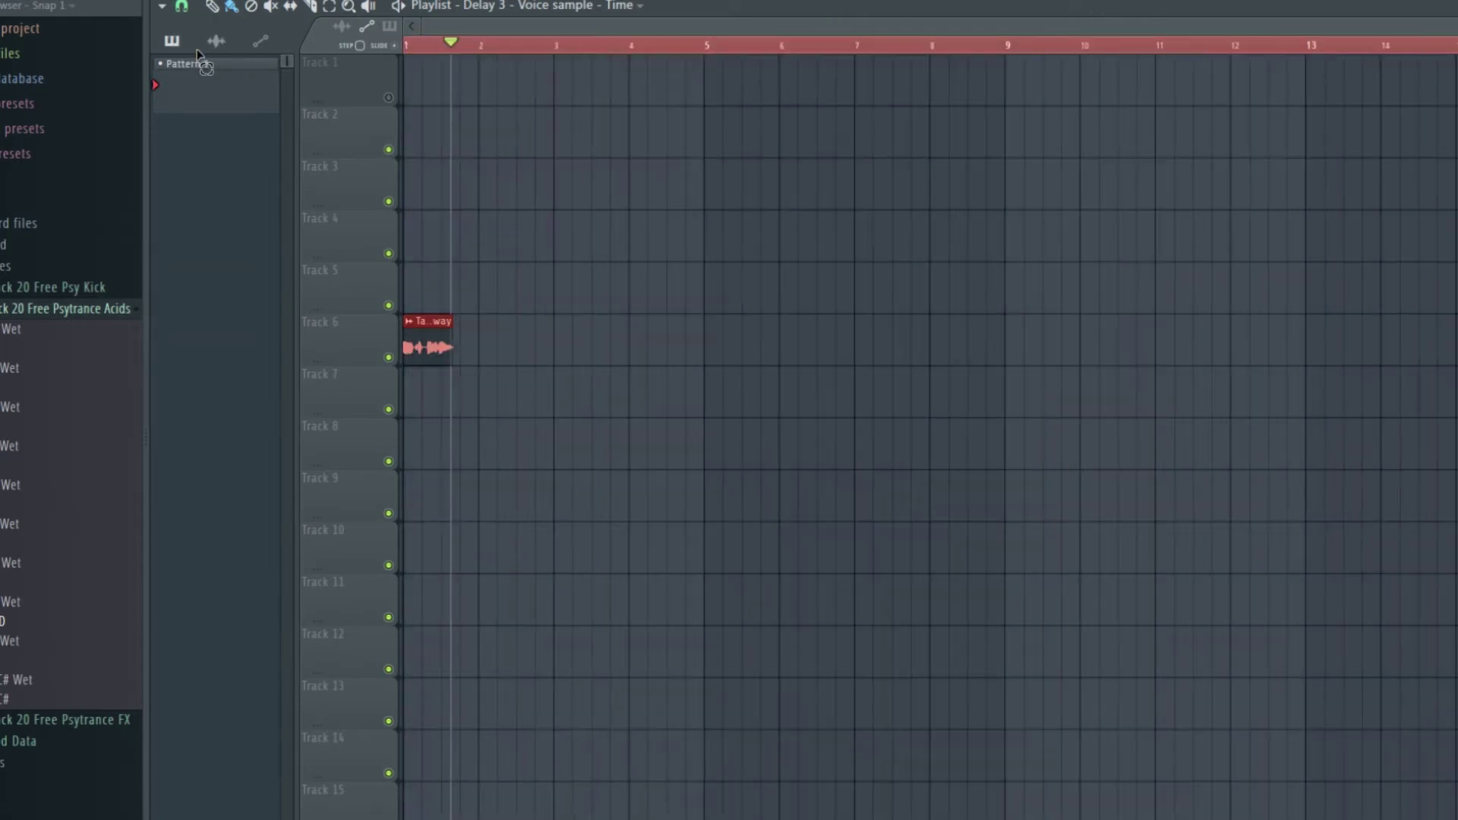
Rewind to the start and play the Take you away vocal through the delay, with the mixer showing
{"action": "key", "text": "F9"}
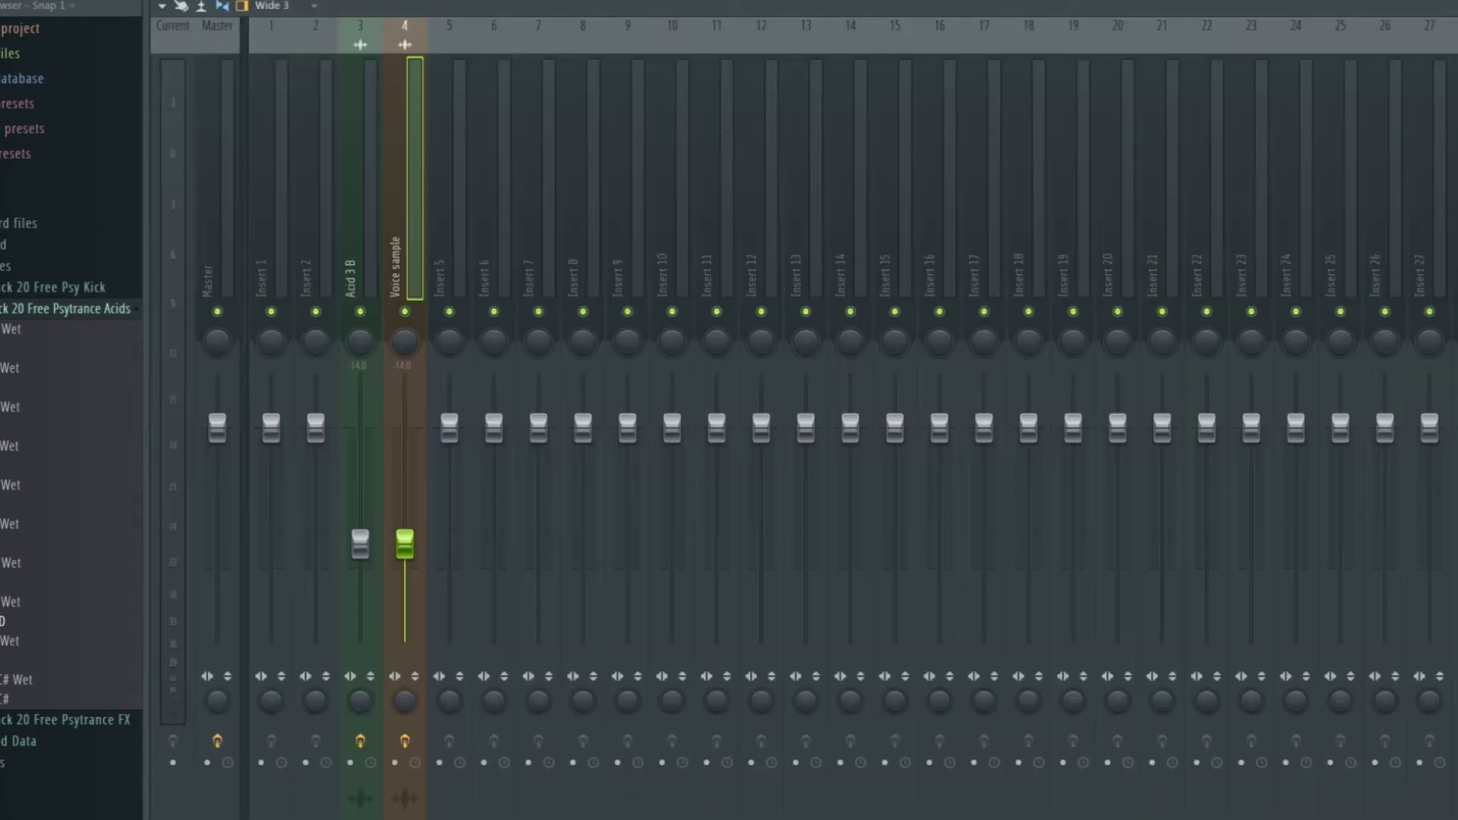
{"action": "key", "text": "F9"}
{"action": "left_click_drag", "start_coordinate": [453, 44], "coordinate": [370, 46]}
{"action": "key", "text": "space"}
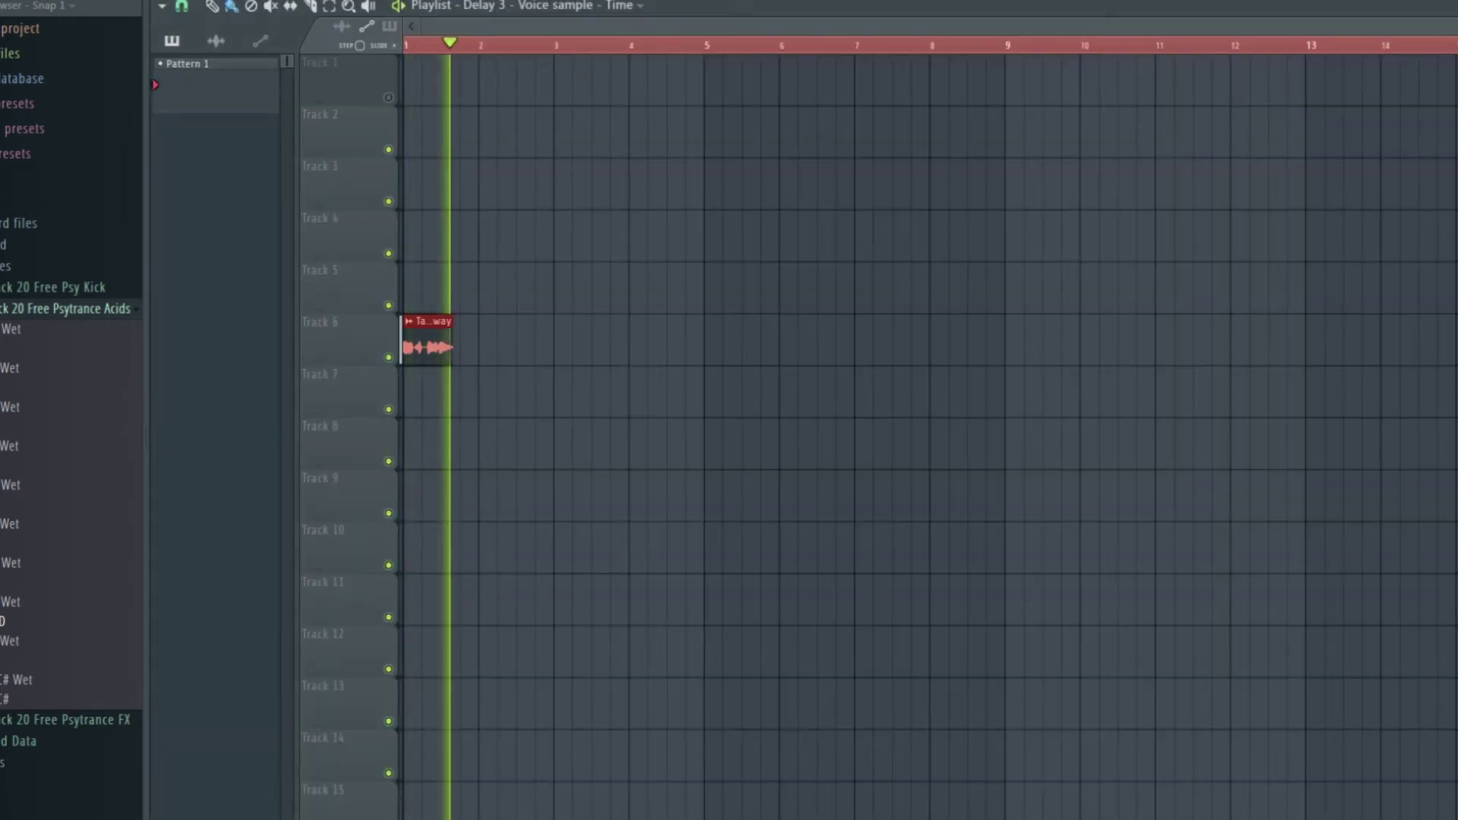
{"action": "key", "text": "space"}
{"action": "key", "text": "space"}
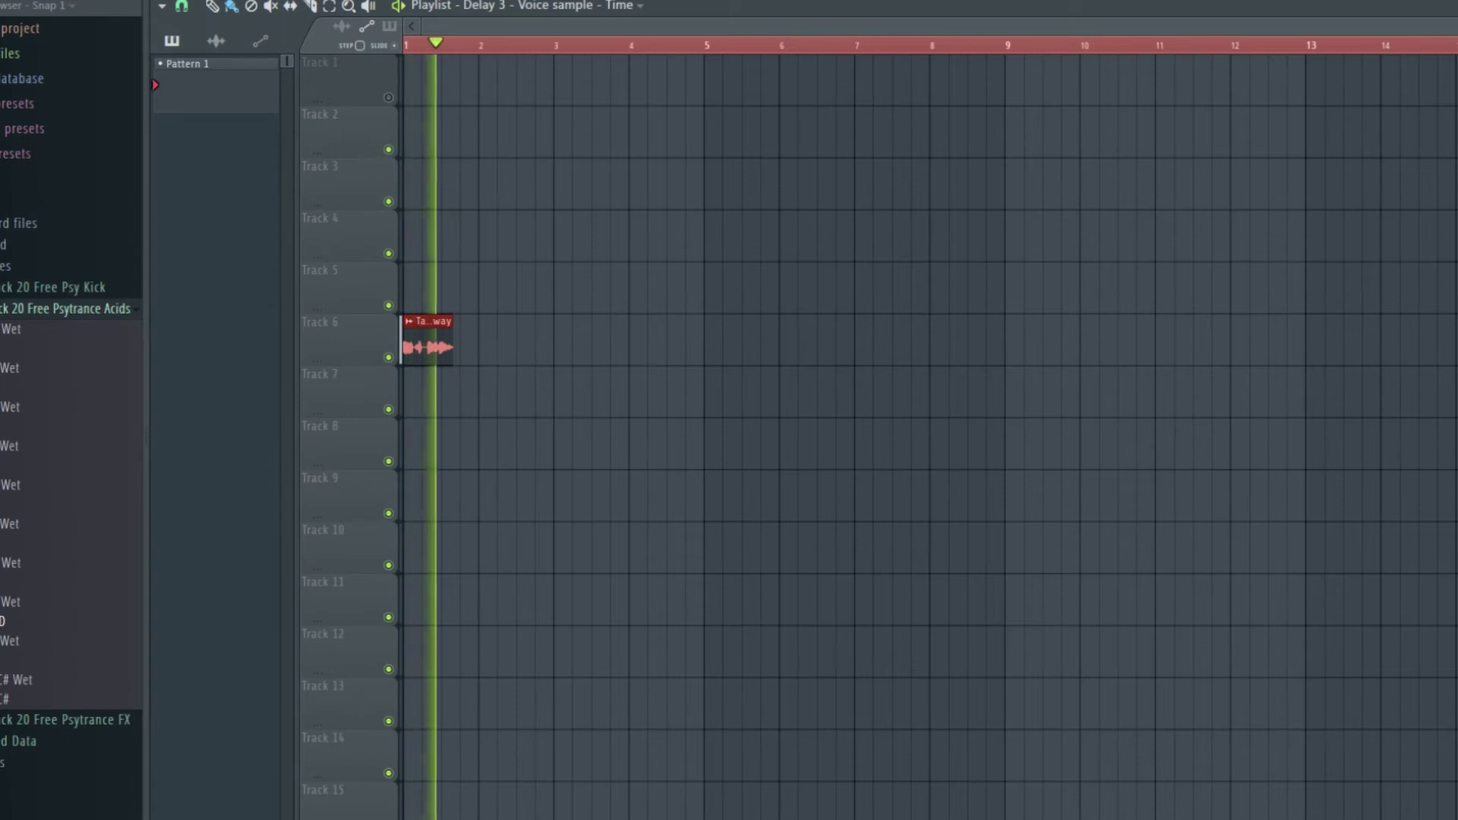
{"action": "key", "text": "space"}
{"action": "key", "text": "F9"}
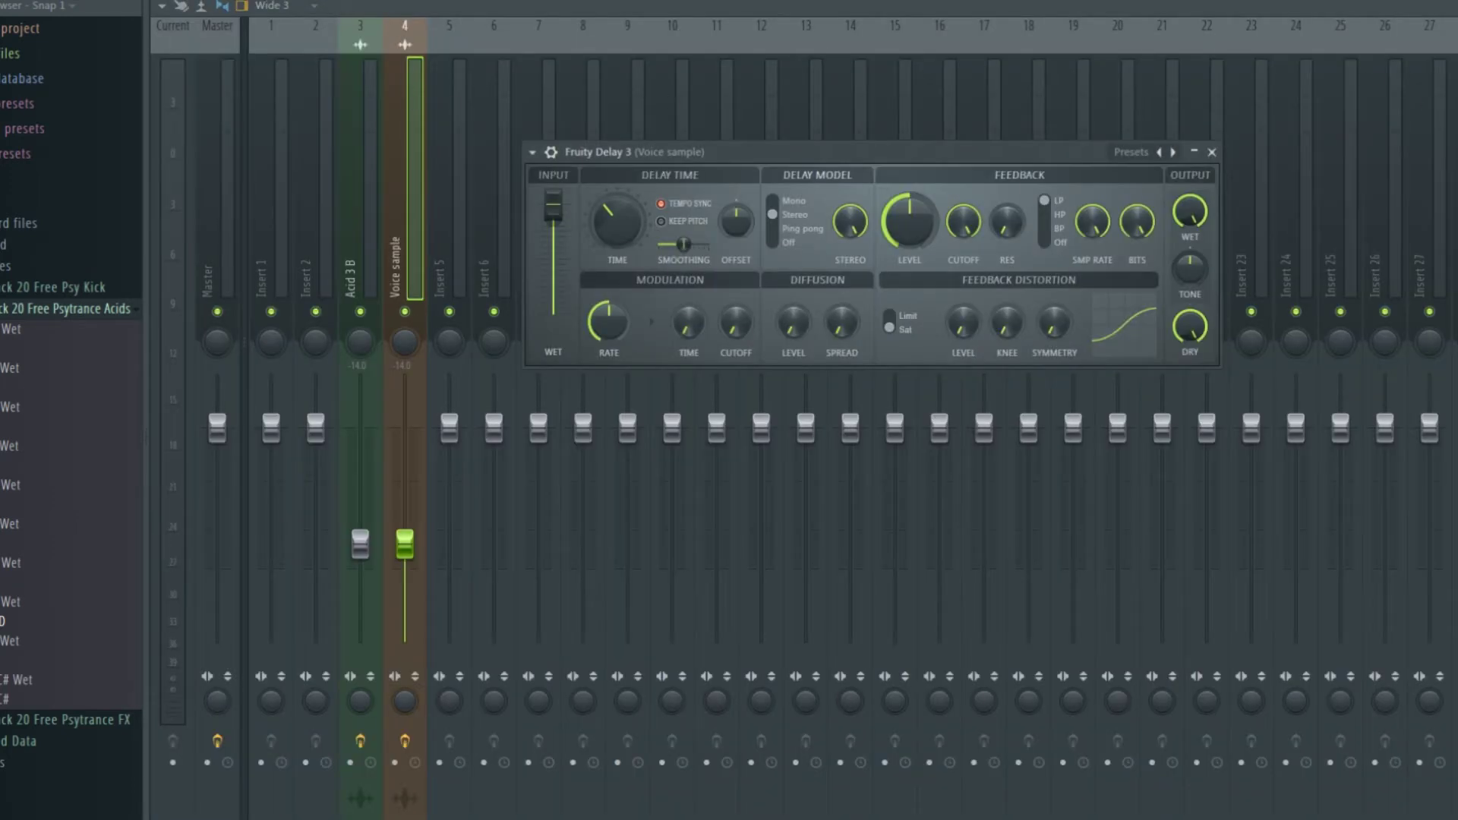
{"action": "key", "text": "space"}
Turn TEMPO SYNC off, lengthen the delay TIME, raise FEEDBACK LEVEL and lower OUTPUT WET
{"action": "left_click", "coordinate": [675, 212]}
{"action": "left_click_drag", "start_coordinate": [627, 227], "coordinate": [633, 257]}
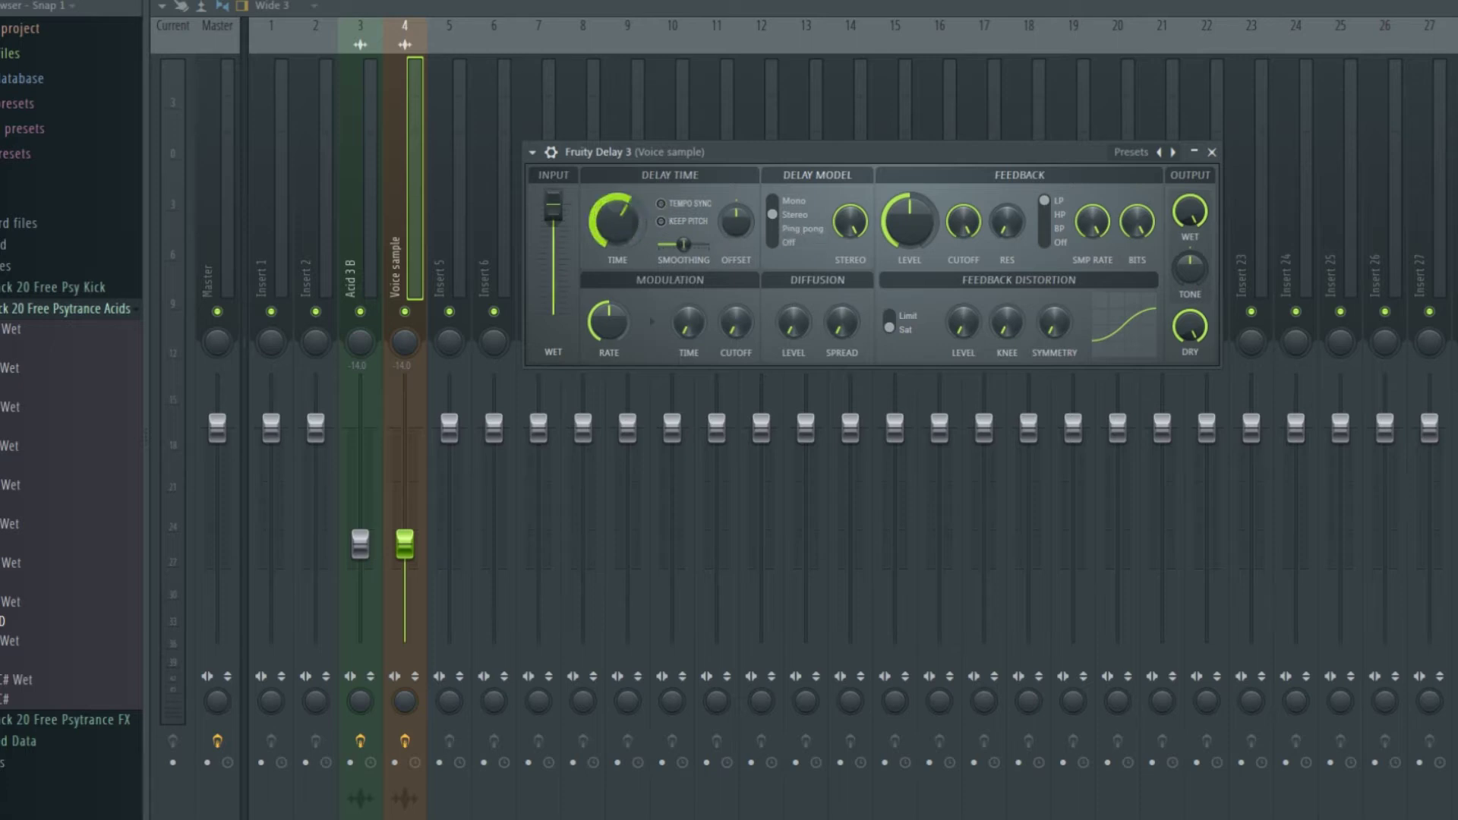
{"action": "left_click_drag", "start_coordinate": [616, 221], "coordinate": [617, 212]}
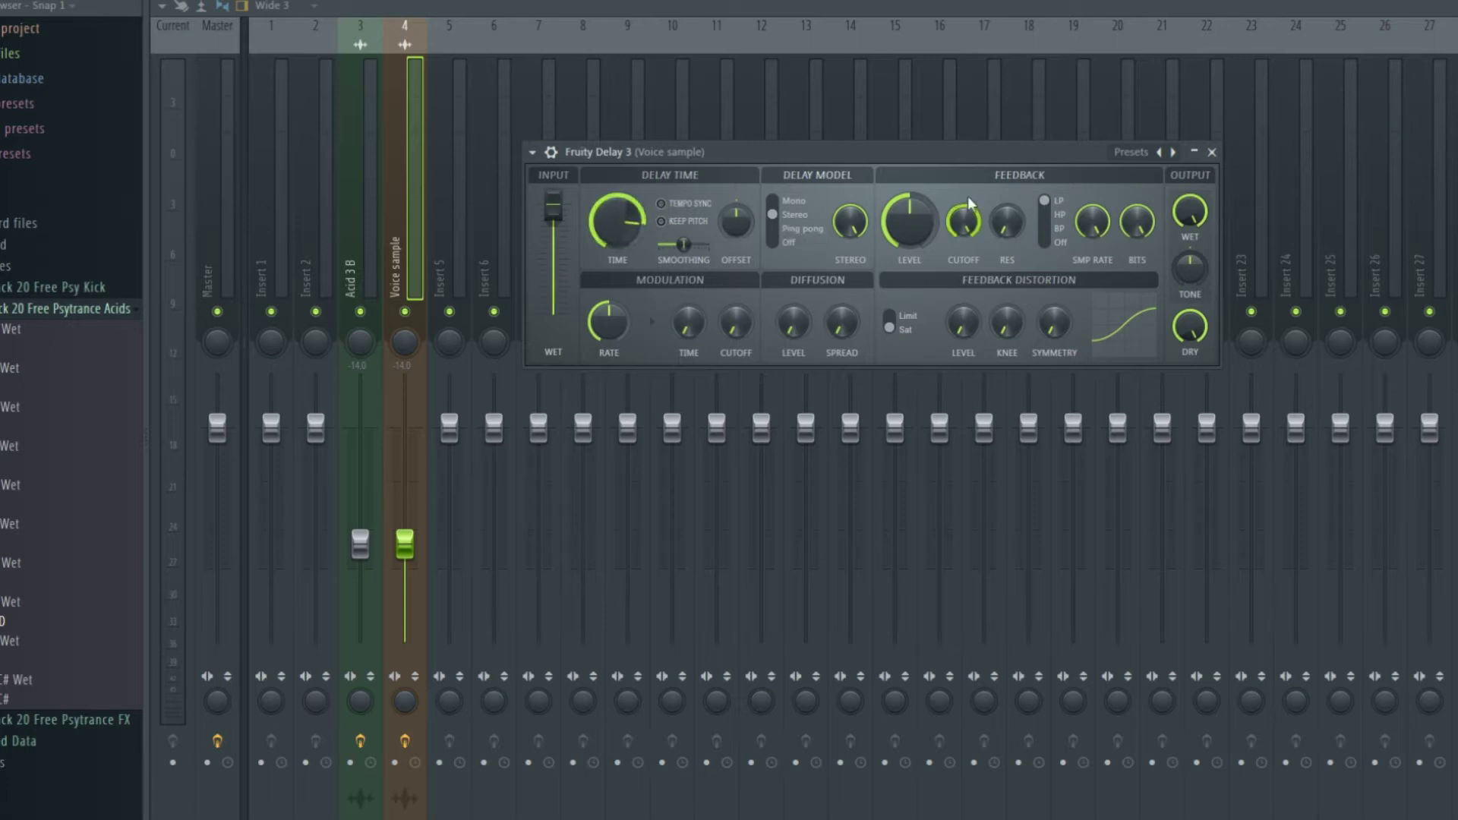
{"action": "left_click_drag", "start_coordinate": [909, 221], "coordinate": [910, 192]}
{"action": "left_click_drag", "start_coordinate": [1191, 213], "coordinate": [1190, 223]}
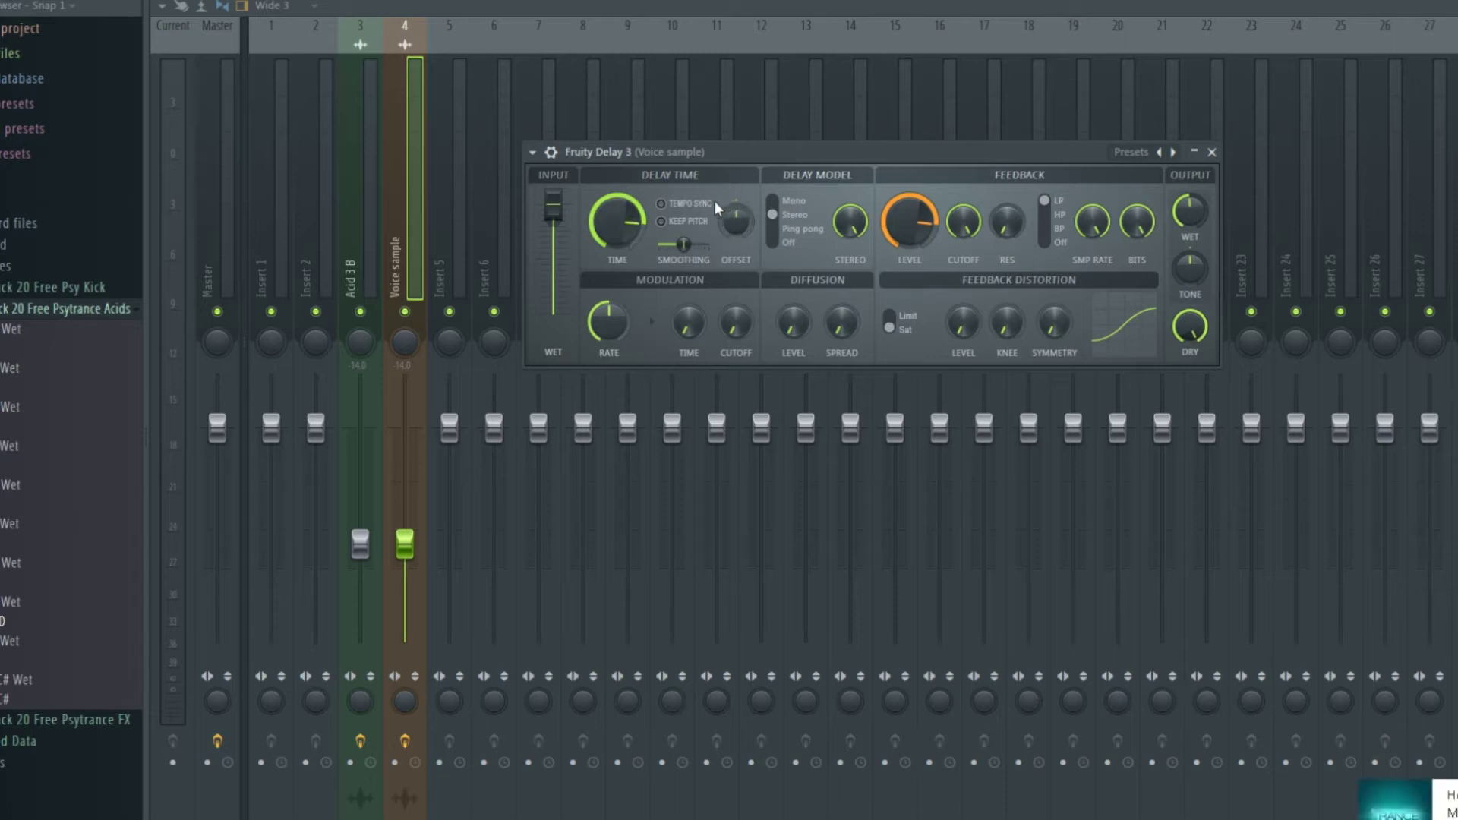
Create an automation clip from the OUTPUT WET knob and nudge the feedback level up slightly
{"action": "scroll", "coordinate": [626, 217], "scroll_direction": "down", "scroll_amount": 2}
{"action": "right_click", "coordinate": [1194, 208]}
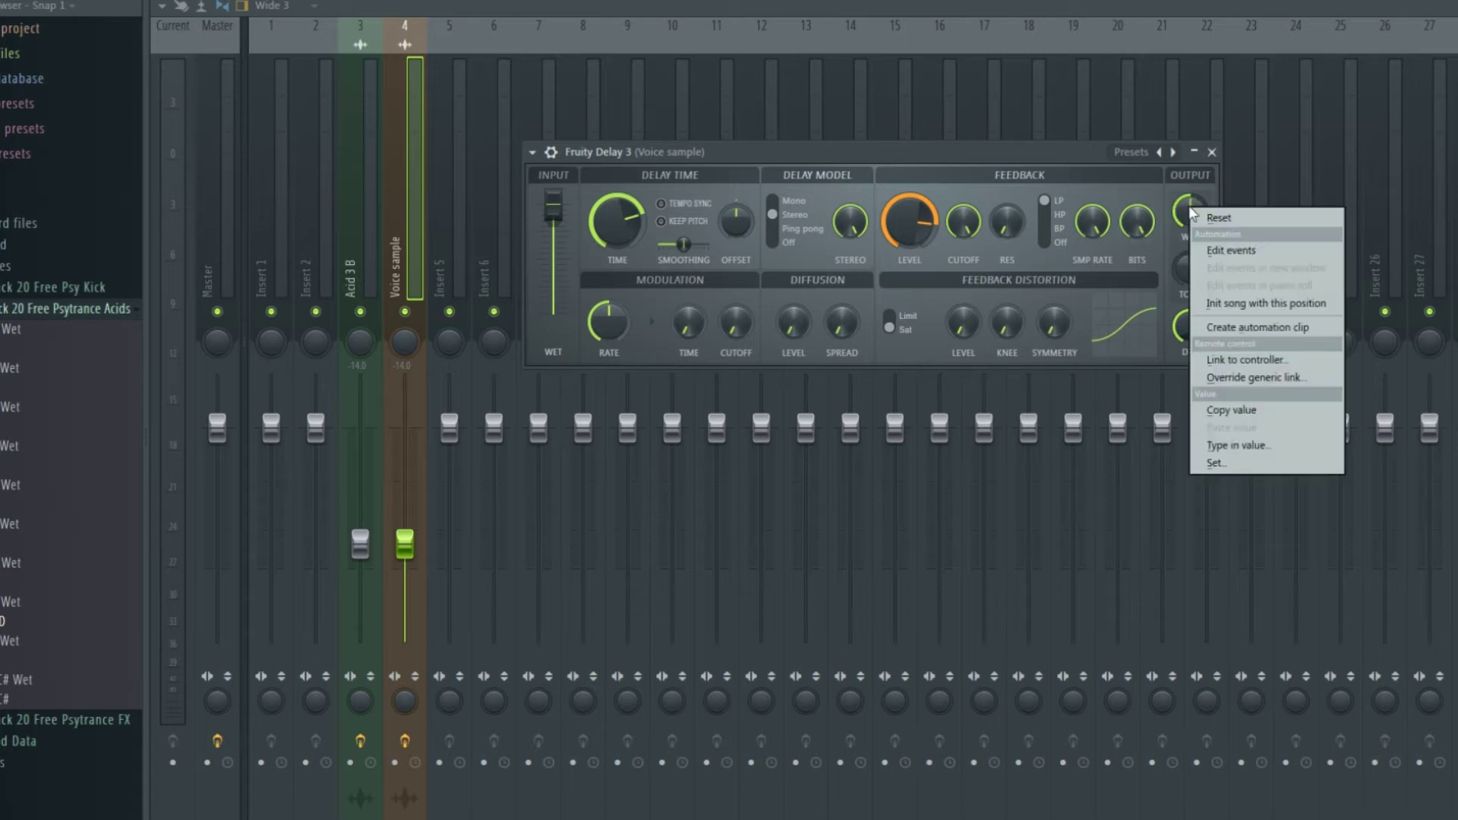
{"action": "left_click", "coordinate": [1259, 325]}
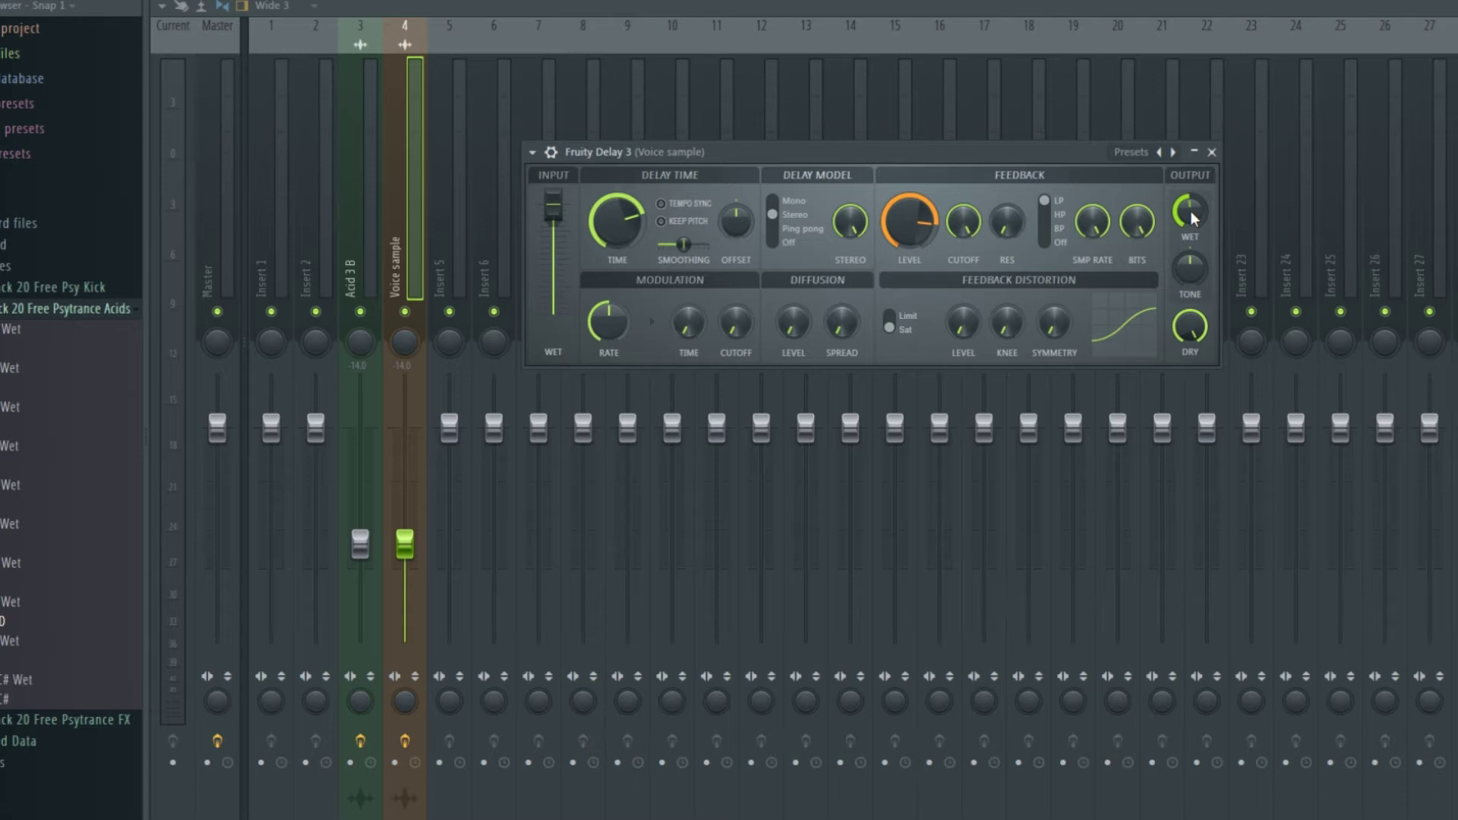
{"action": "left_click_drag", "start_coordinate": [908, 221], "coordinate": [908, 212]}
Play the arrangement, then turn the Delay Time knob further clockwise in the mixer
{"action": "key", "text": "F5"}
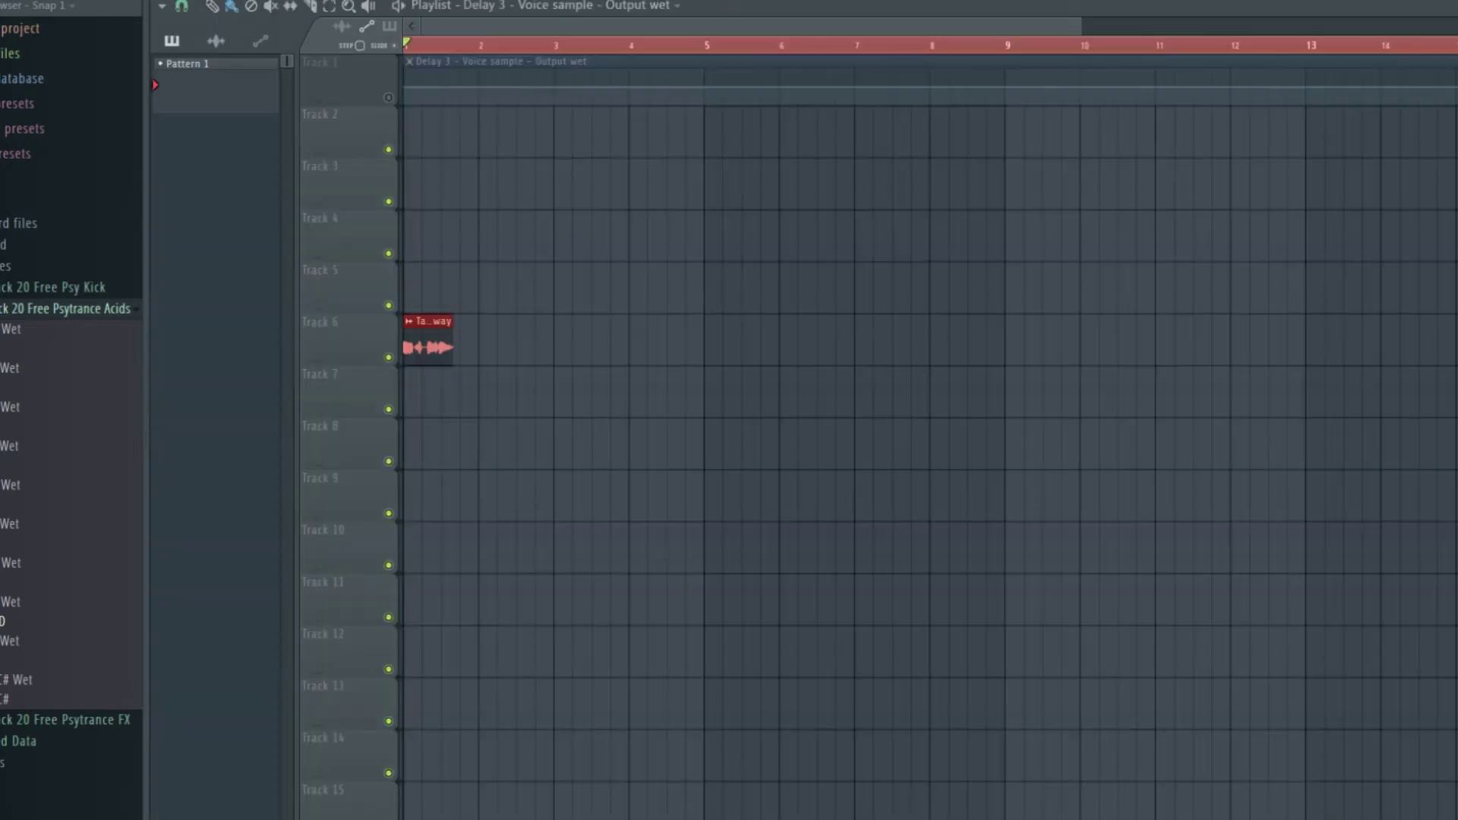
{"action": "key", "text": "space"}
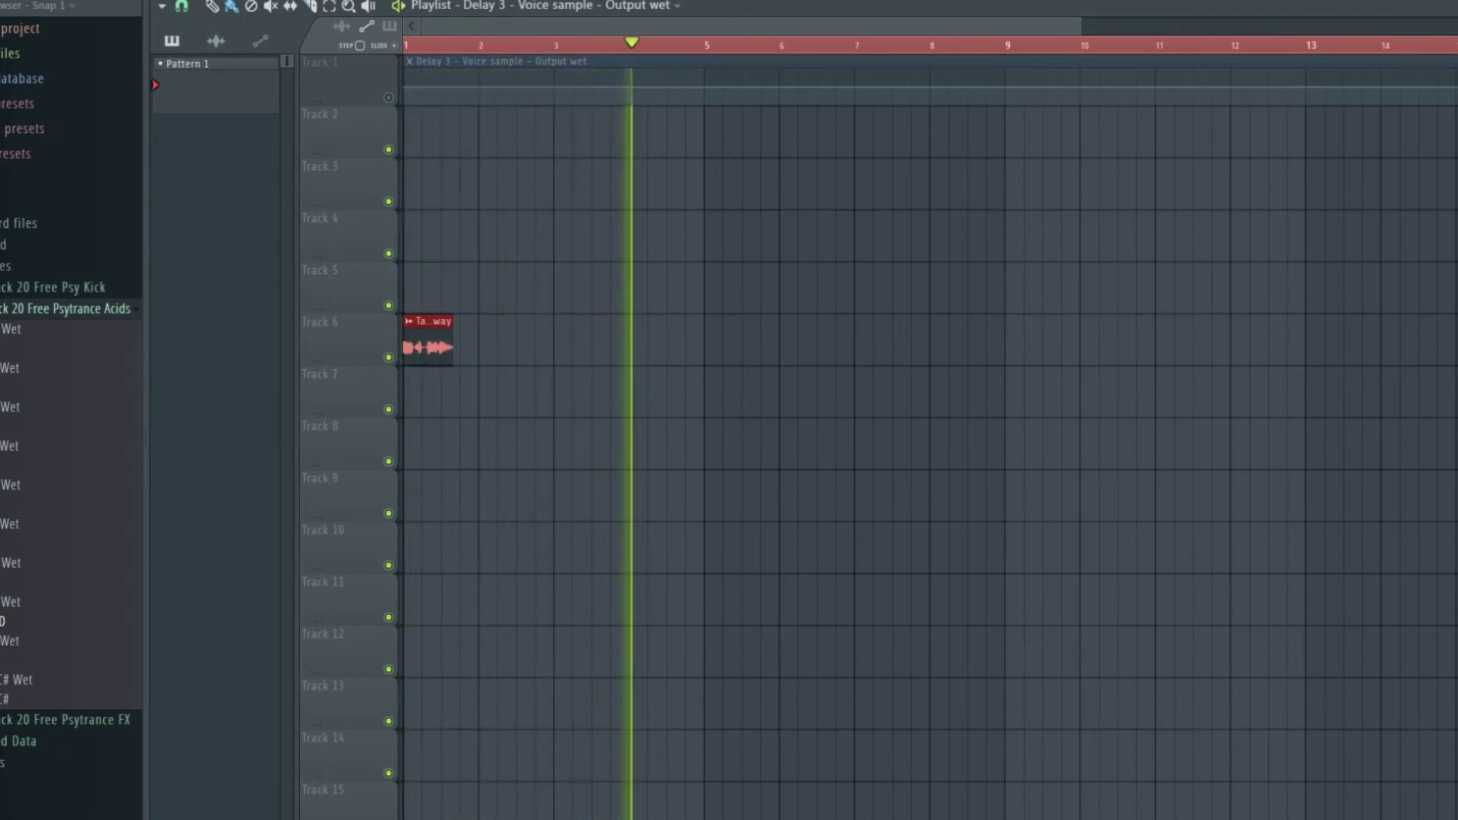
{"action": "key", "text": "F9"}
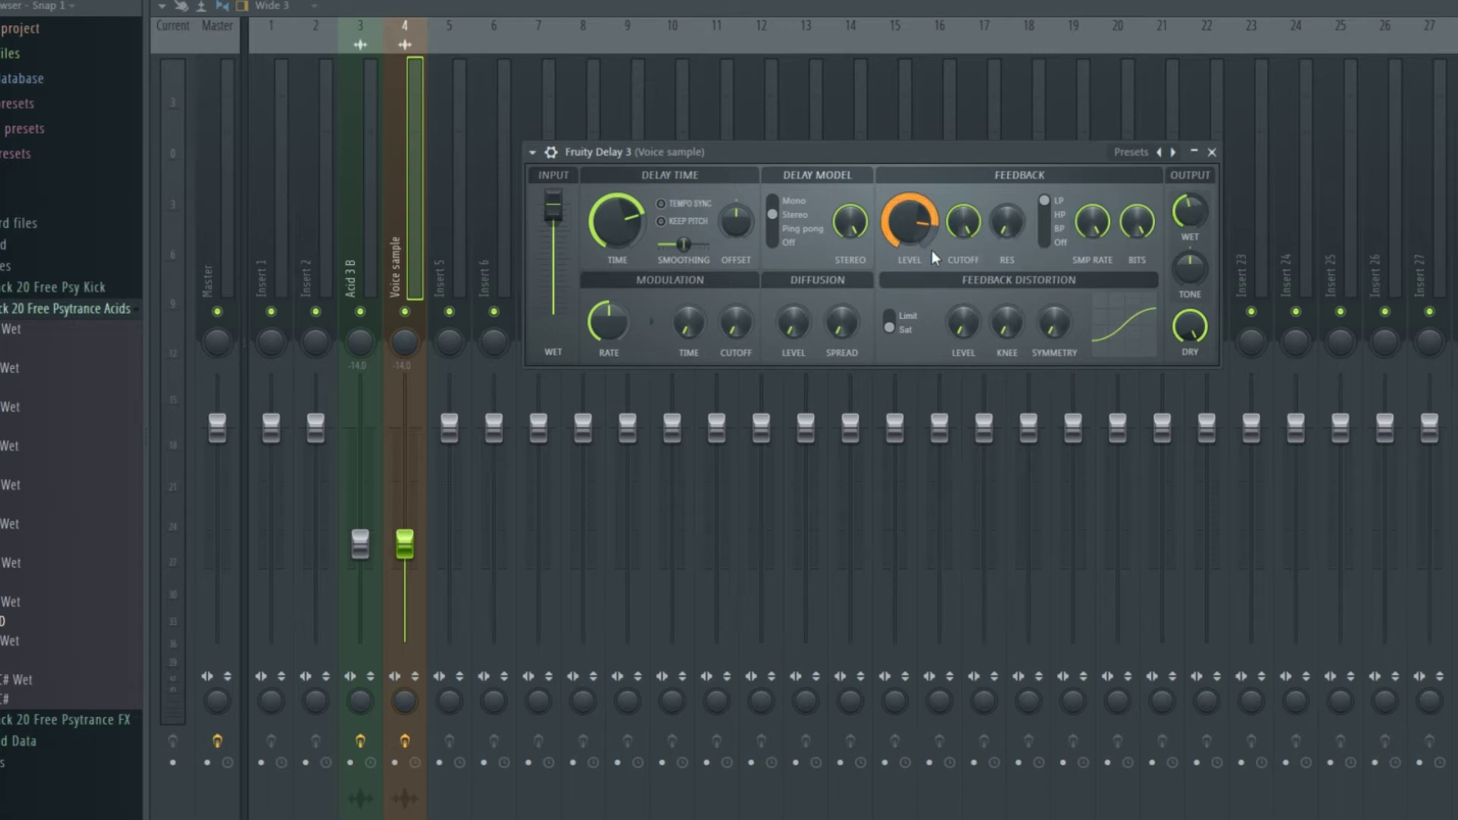
{"action": "left_click_drag", "start_coordinate": [628, 200], "coordinate": [628, 182]}
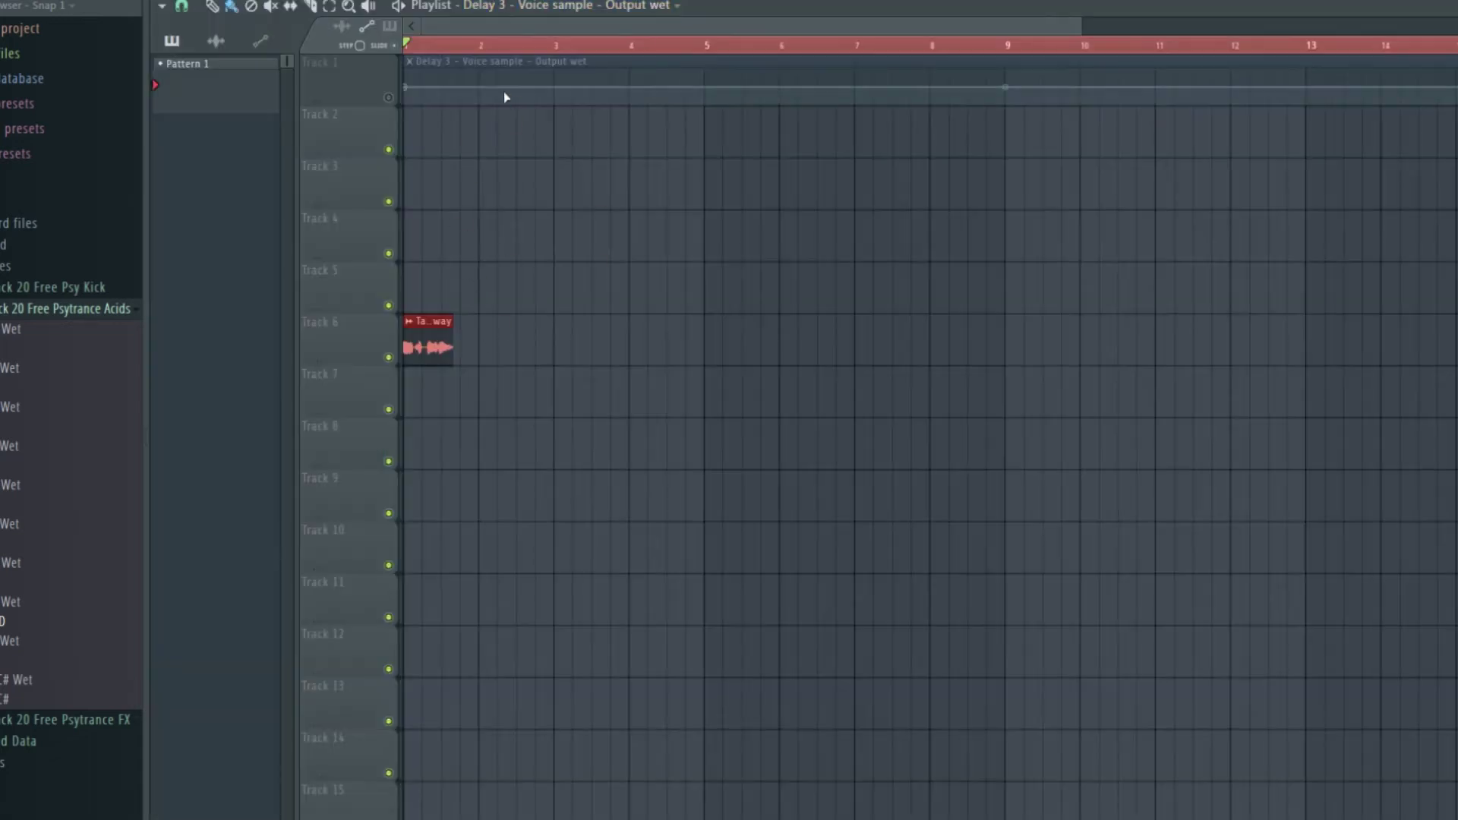
Move the Output wet automation clip from Track 1 to Track 3 and play it back
{"action": "left_click_drag", "start_coordinate": [489, 88], "coordinate": [489, 192]}
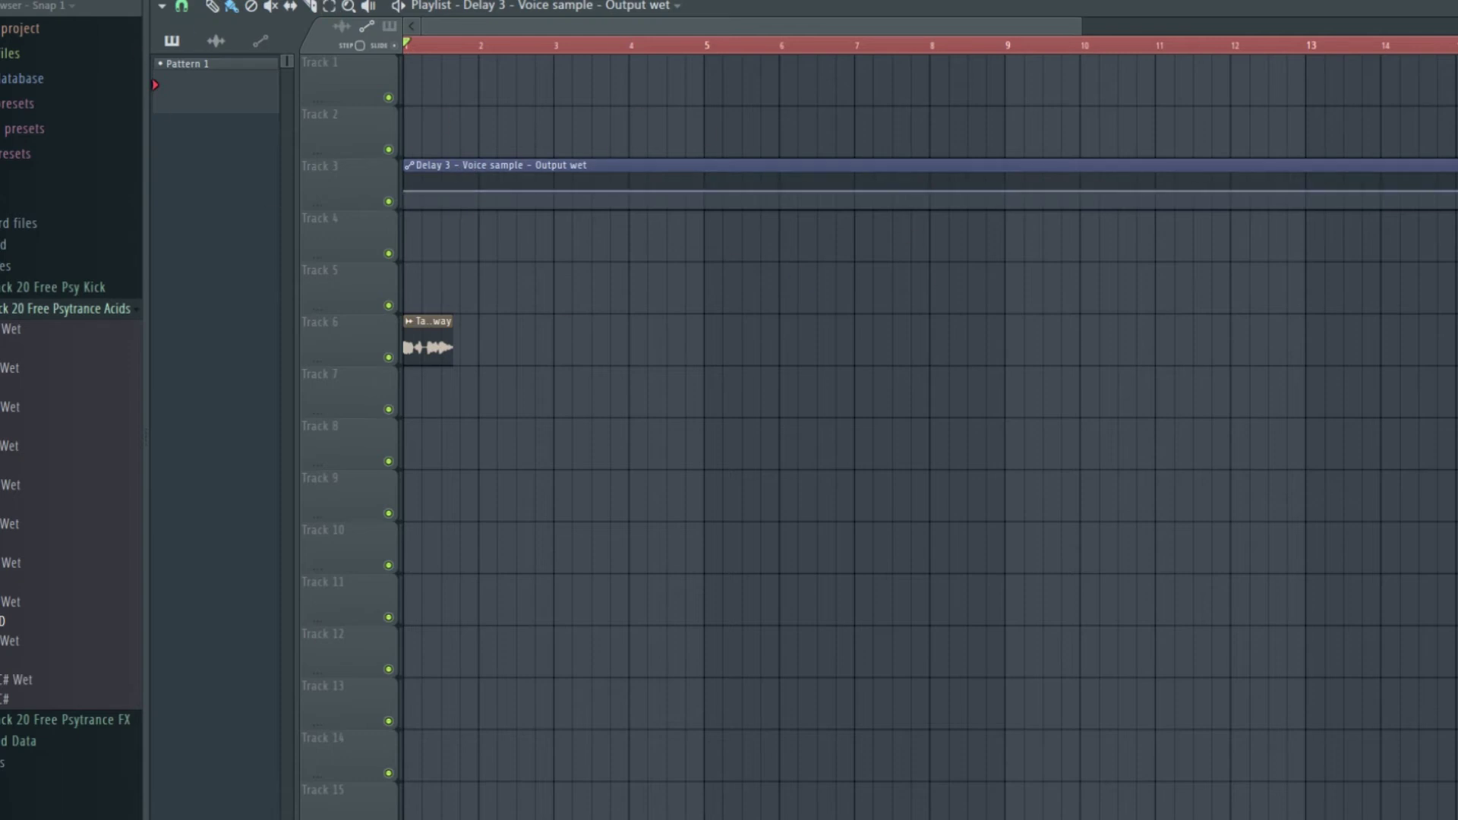
{"action": "key", "text": "space"}
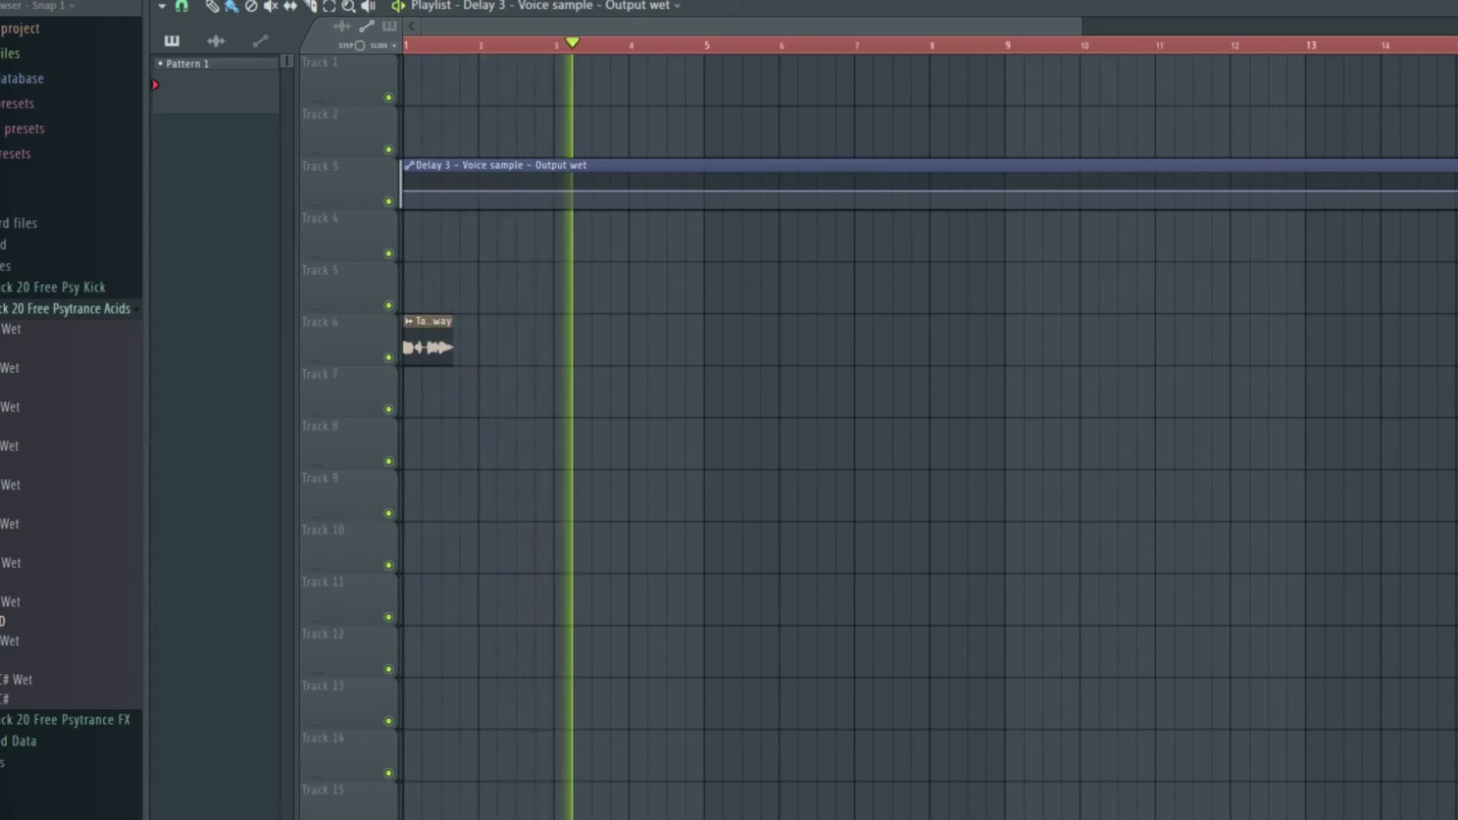
{"action": "key", "text": "space"}
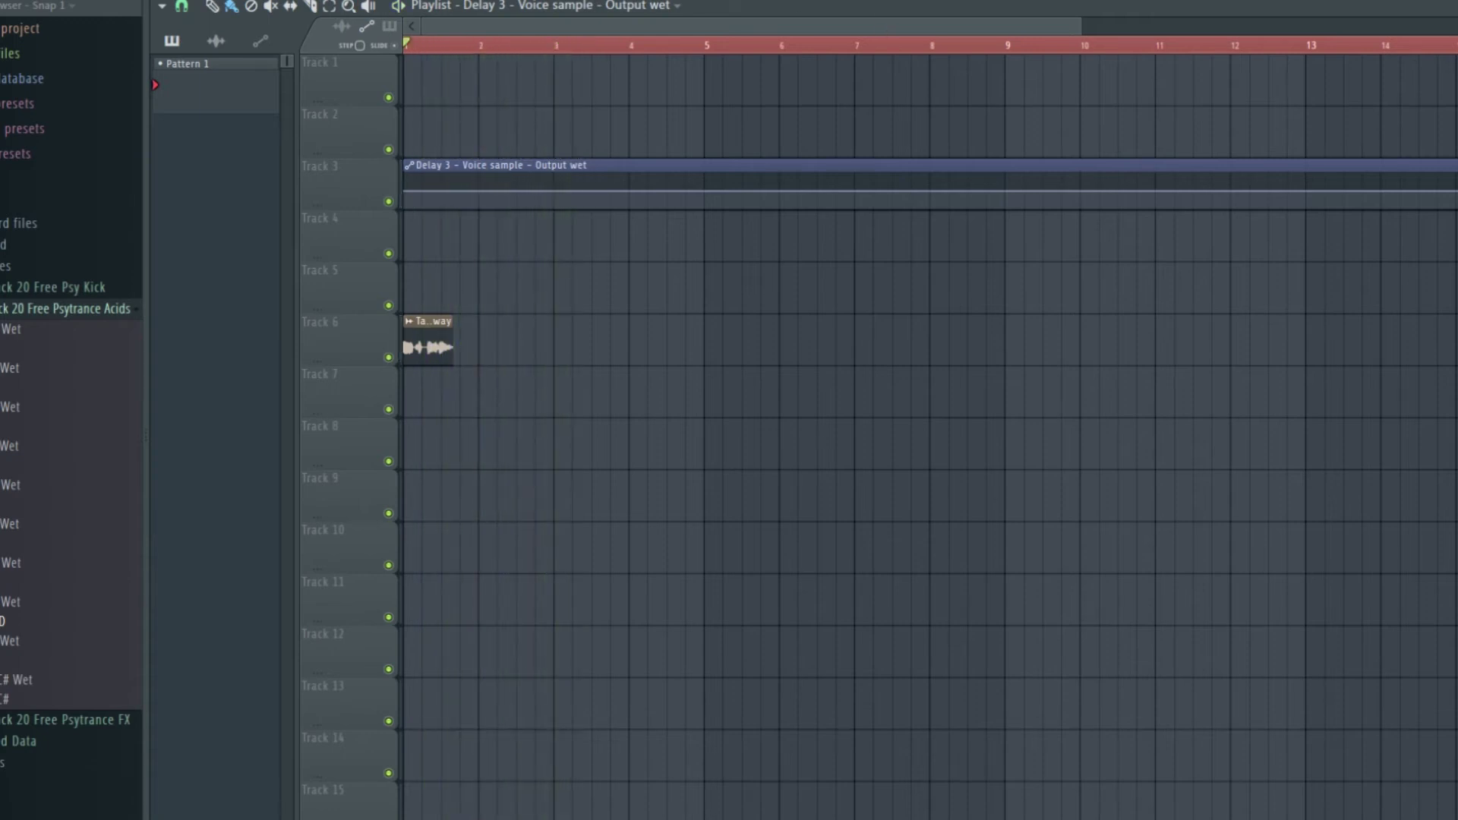
{"action": "key", "text": "F9"}
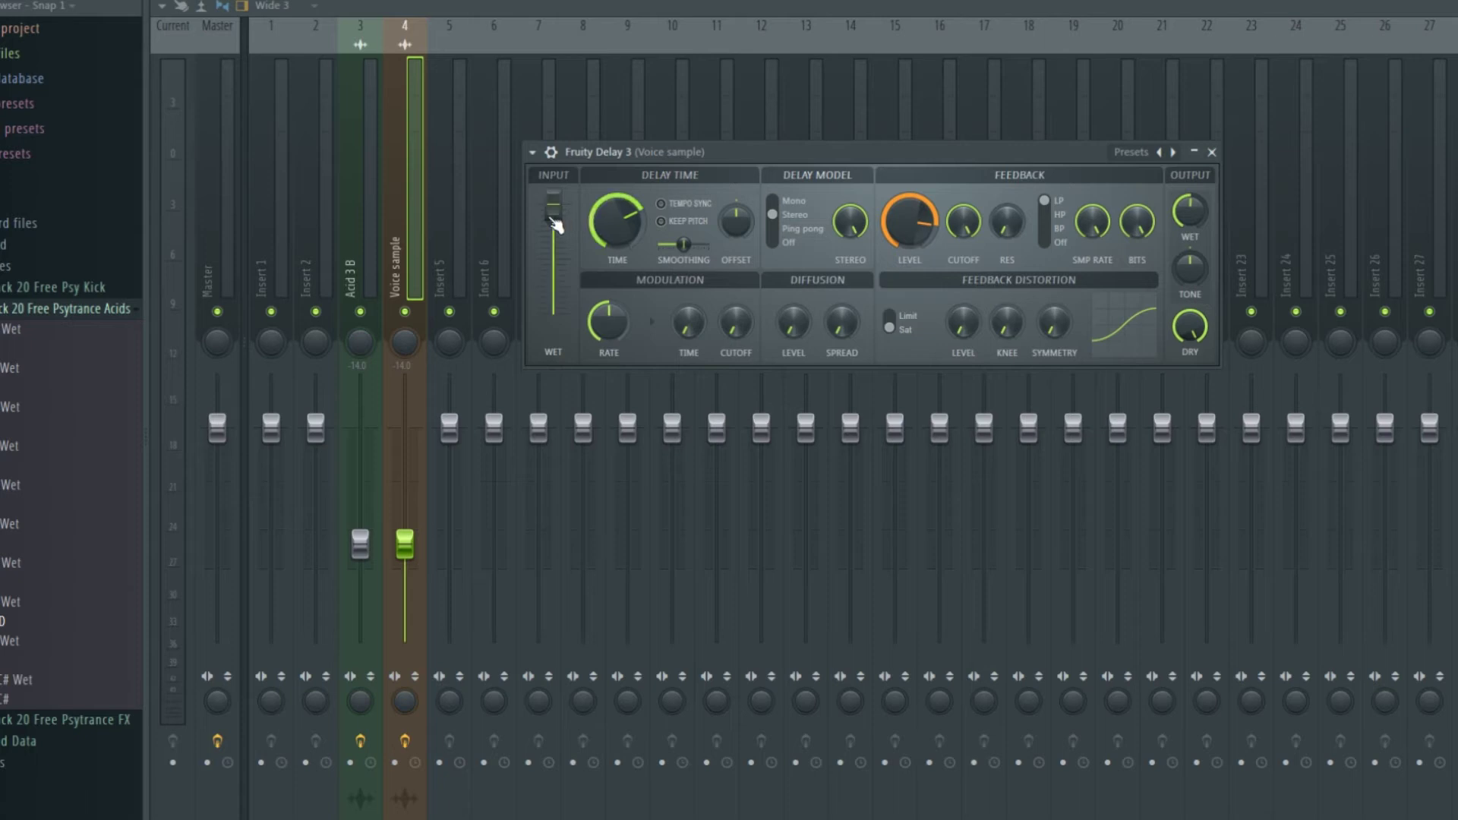
Drop INPUT WET to its minimum, create its automation clip and move the clip to Track 7
{"action": "mouse_move", "coordinate": [557, 223]}
{"action": "left_mouse_down"}
{"action": "mouse_move", "coordinate": [557, 304]}
{"action": "mouse_move", "coordinate": [559, 204]}
{"action": "left_mouse_up"}
{"action": "mouse_move", "coordinate": [554, 212]}
{"action": "left_mouse_down"}
{"action": "mouse_move", "coordinate": [554, 327]}
{"action": "mouse_move", "coordinate": [554, 205]}
{"action": "left_mouse_up"}
{"action": "left_click_drag", "start_coordinate": [566, 212], "coordinate": [562, 319]}
{"action": "right_click", "coordinate": [563, 316]}
{"action": "left_click", "coordinate": [658, 435]}
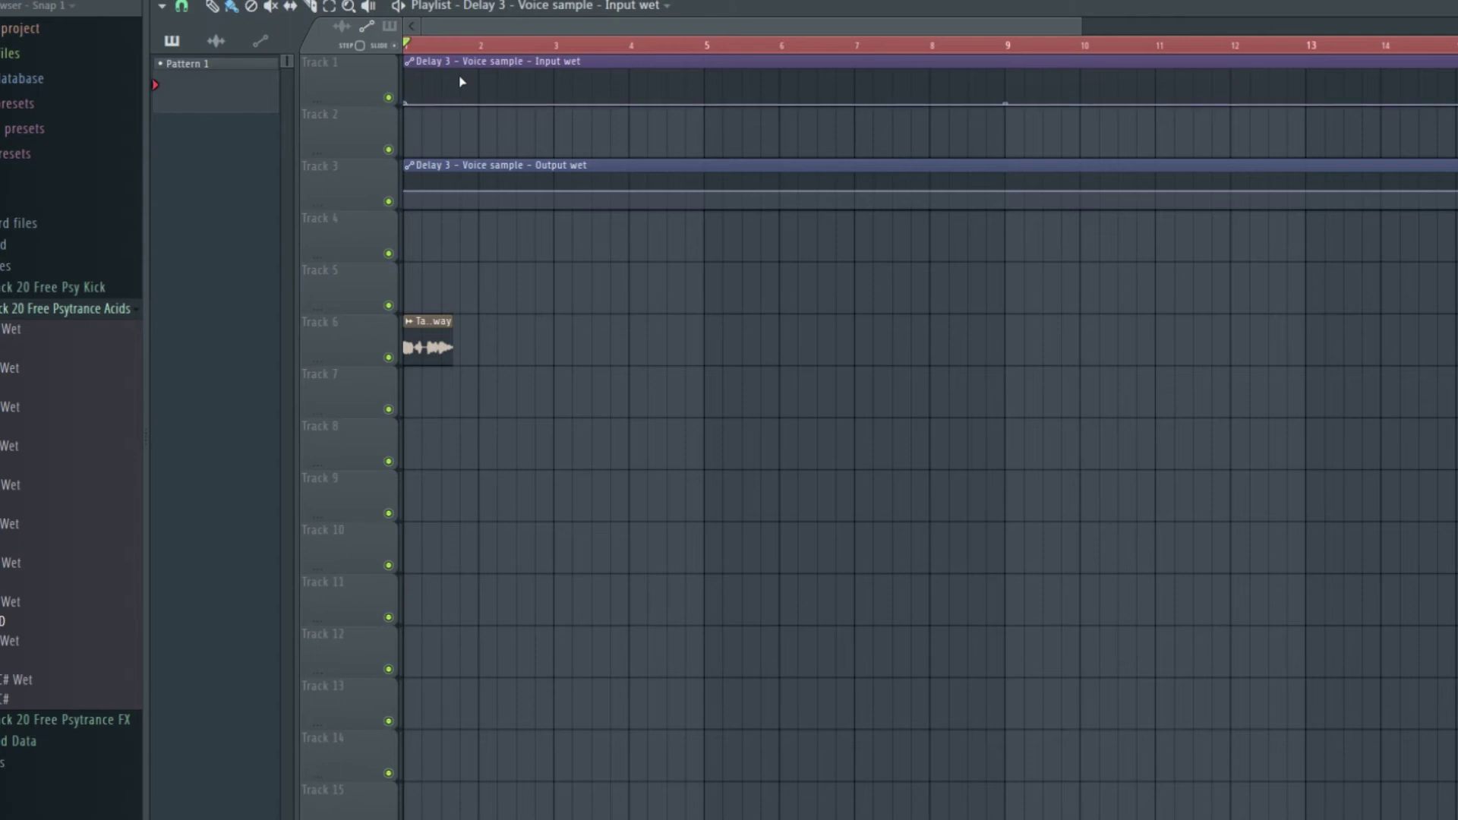
{"action": "left_click_drag", "start_coordinate": [465, 78], "coordinate": [486, 485]}
{"action": "left_click", "coordinate": [311, 6]}
Delete the clip piece after bar 2, raise the Input wet line partway through bar 1, and audition it
{"action": "right_click", "coordinate": [535, 391]}
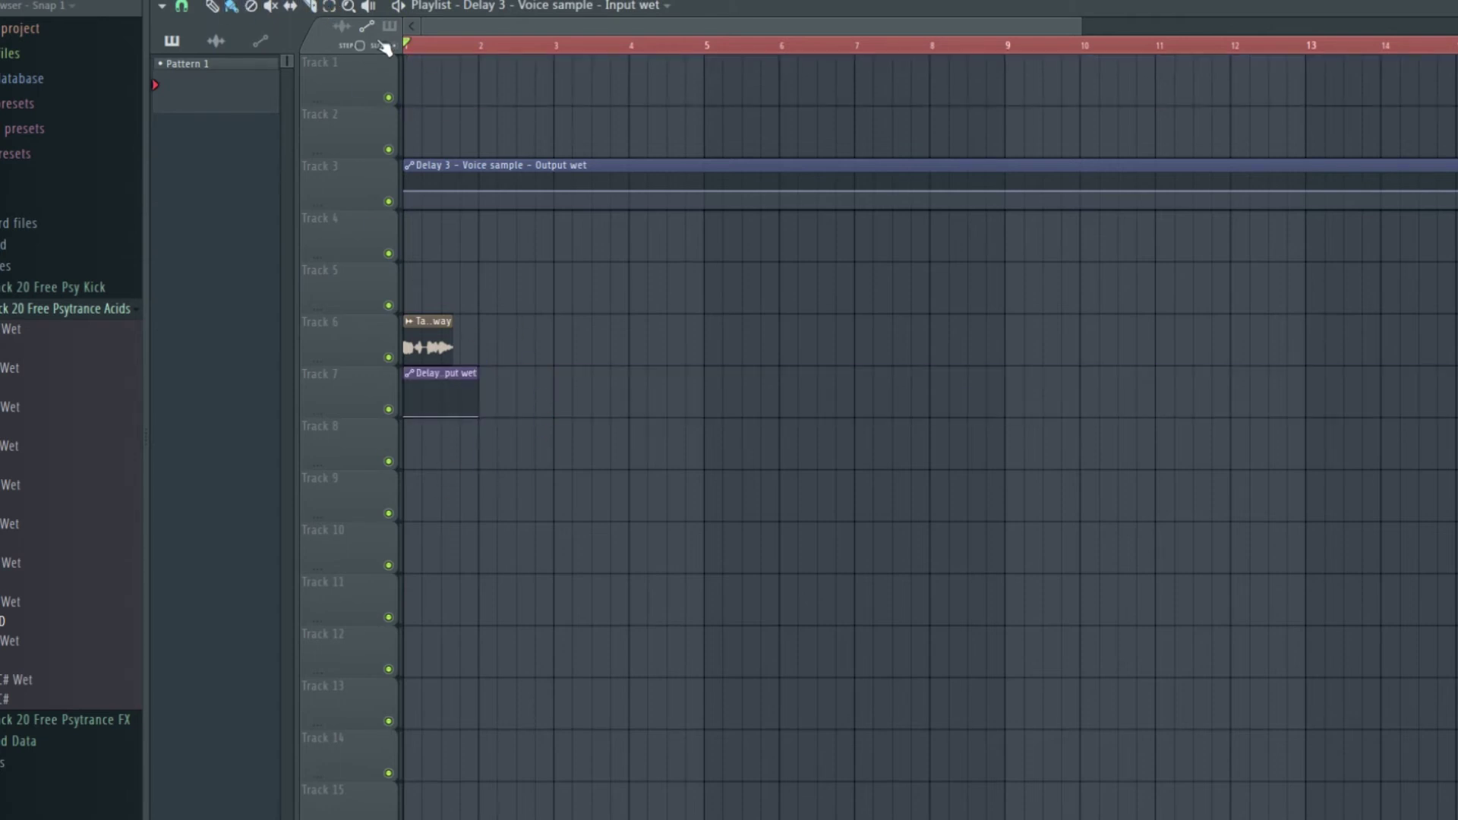
{"action": "scroll", "coordinate": [424, 38], "scroll_direction": "up", "scroll_amount": 8}
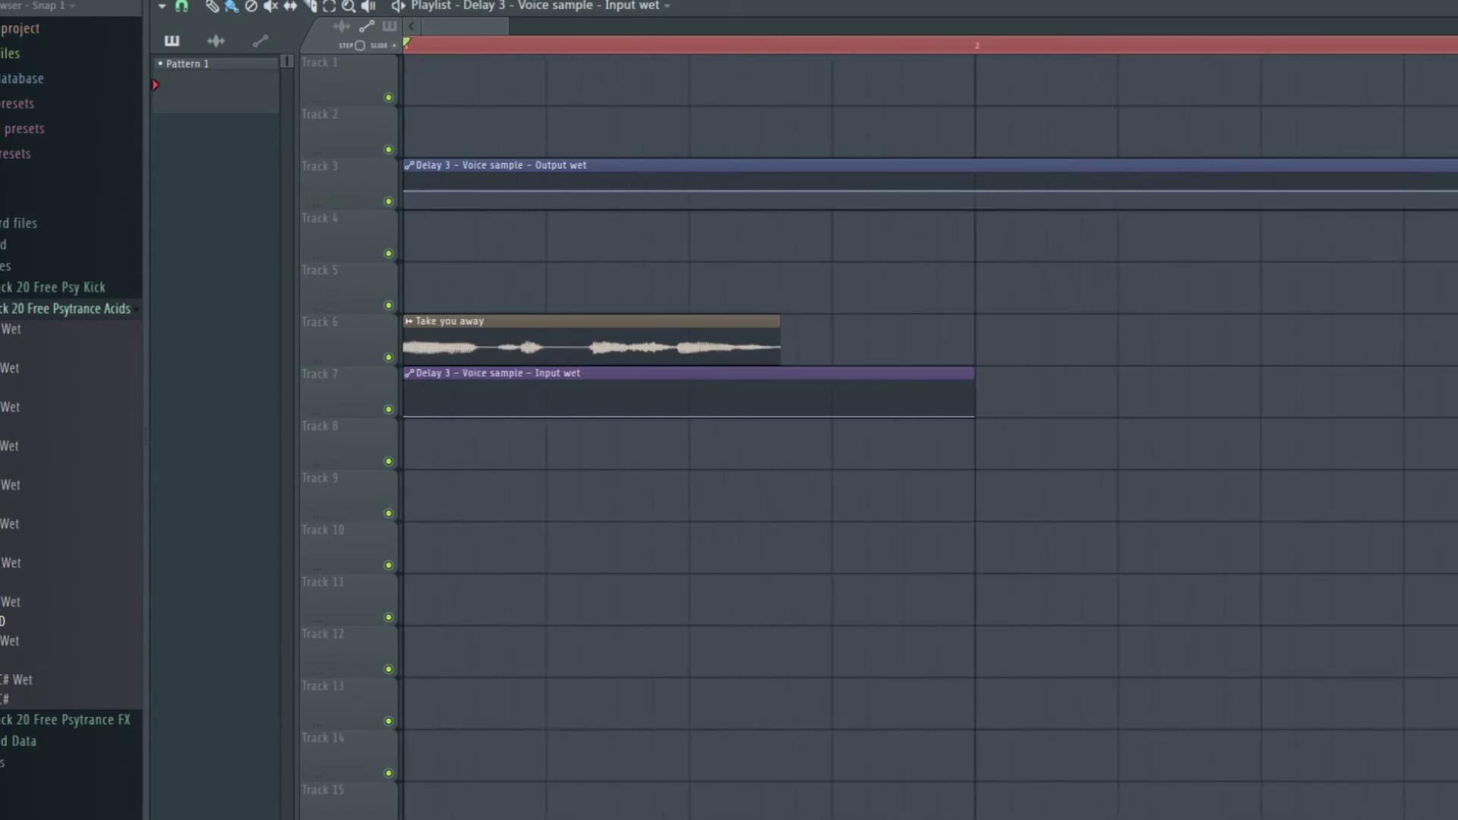
{"action": "key", "text": "space"}
{"action": "key", "text": "space"}
{"action": "key", "text": "space"}
{"action": "key", "text": "space"}
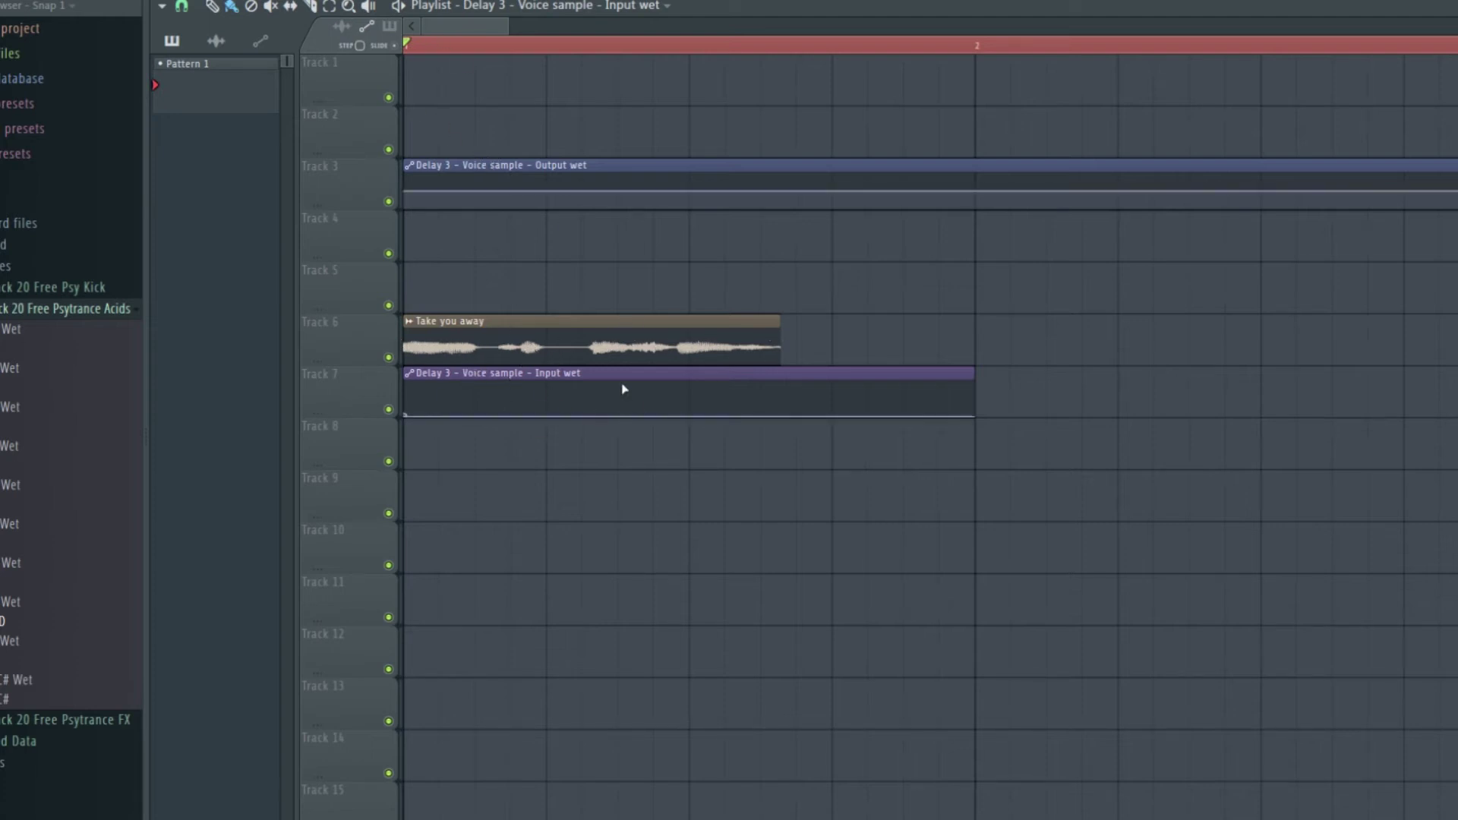
{"action": "left_click_drag", "start_coordinate": [586, 414], "coordinate": [582, 384]}
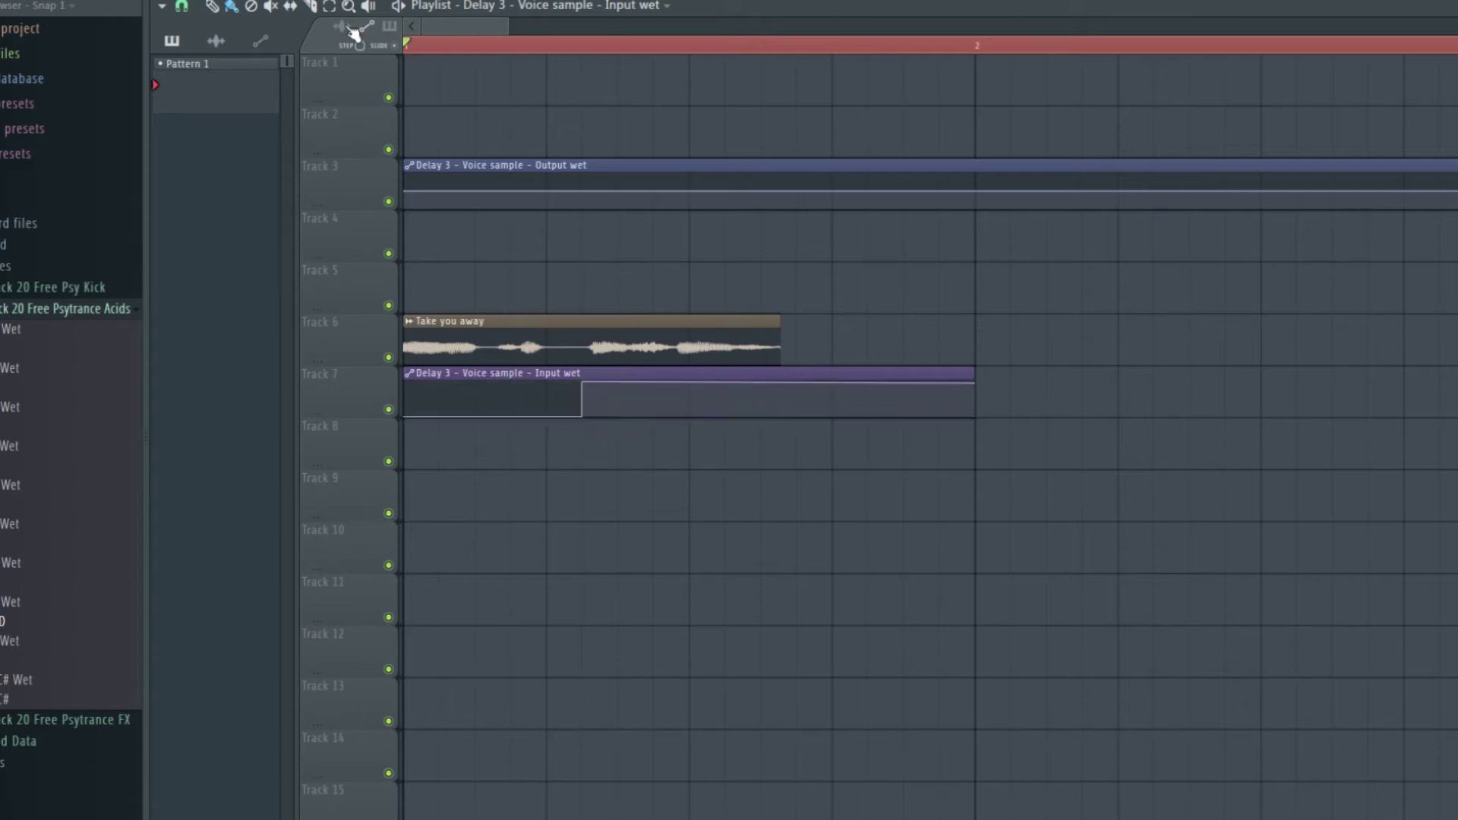
{"action": "key", "text": "space"}
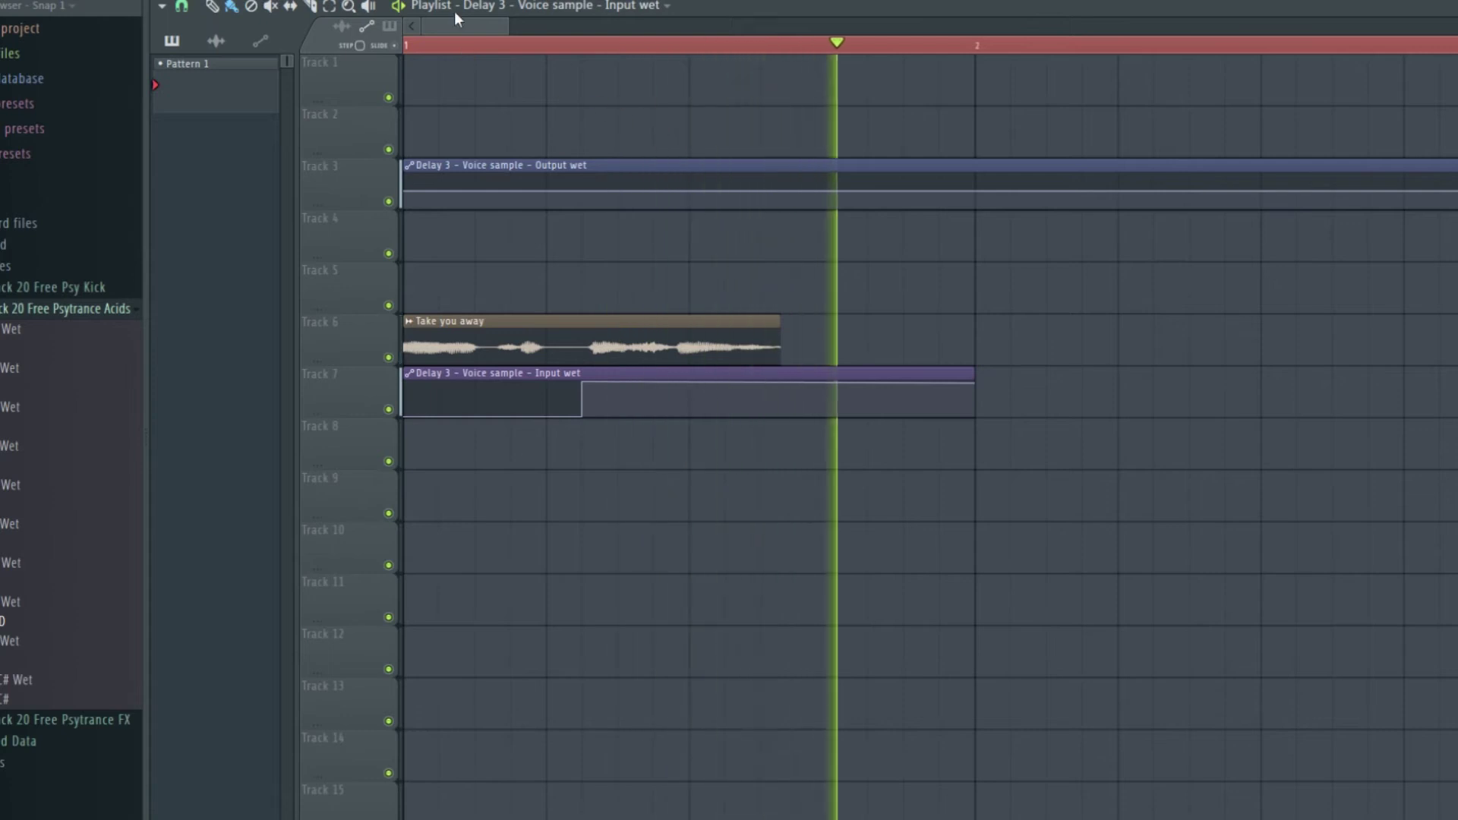
{"action": "key", "text": "space"}
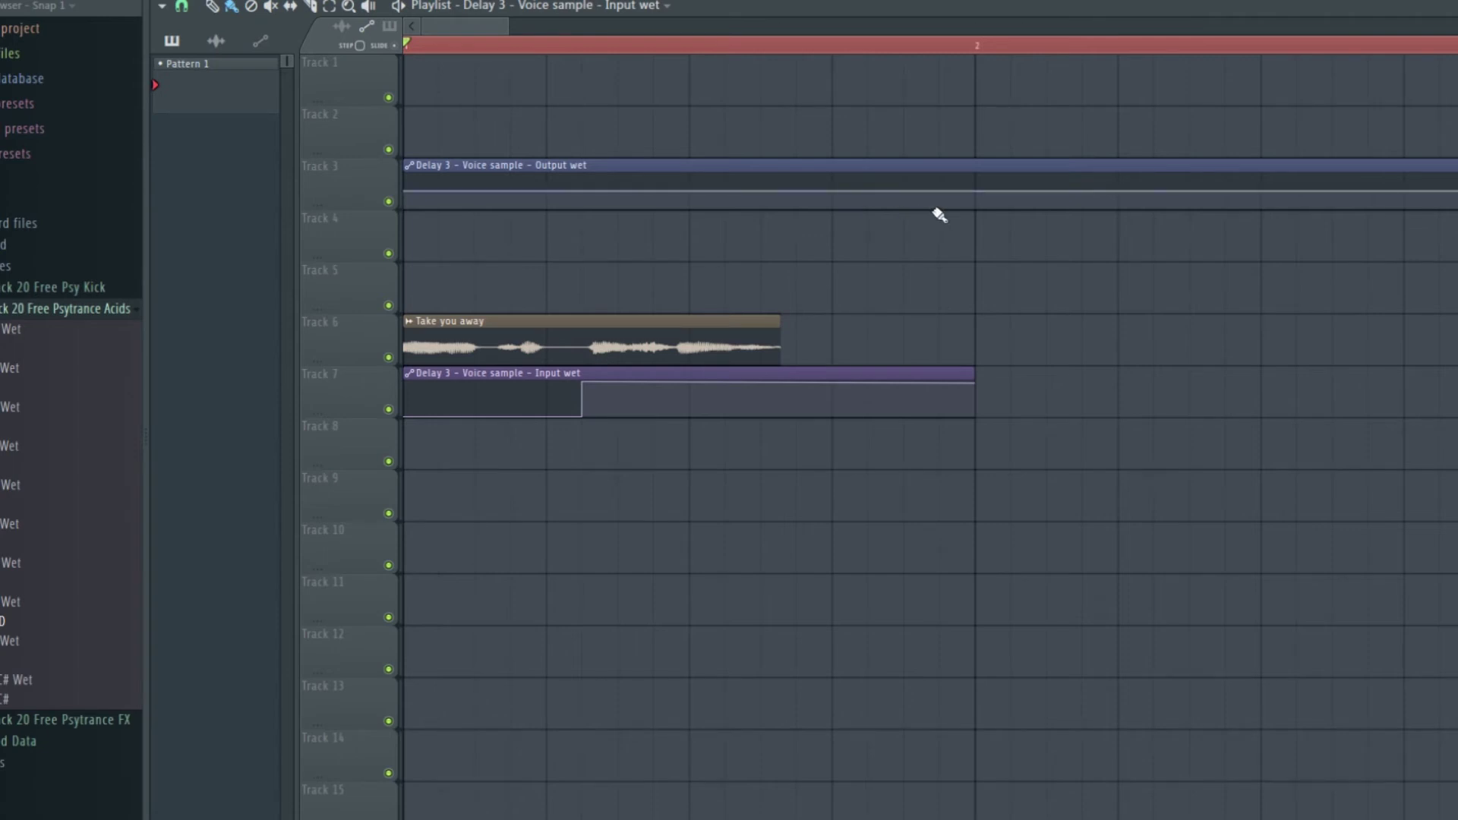
Play the song from the playlist to hear the Input wet automation, then return to the Fruity Delay 3 settings
{"action": "key", "text": "F9"}
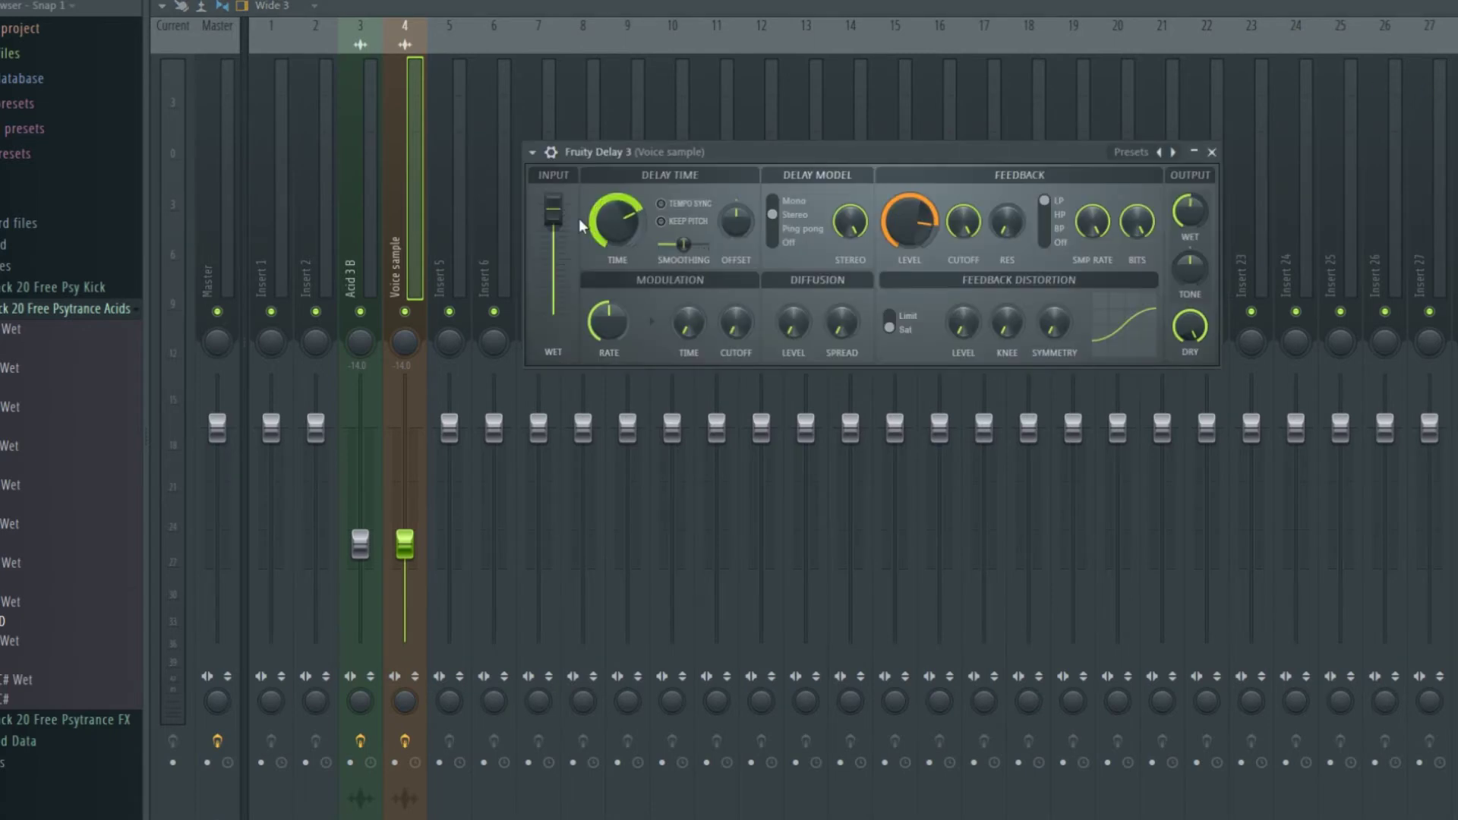
{"action": "key", "text": "F5"}
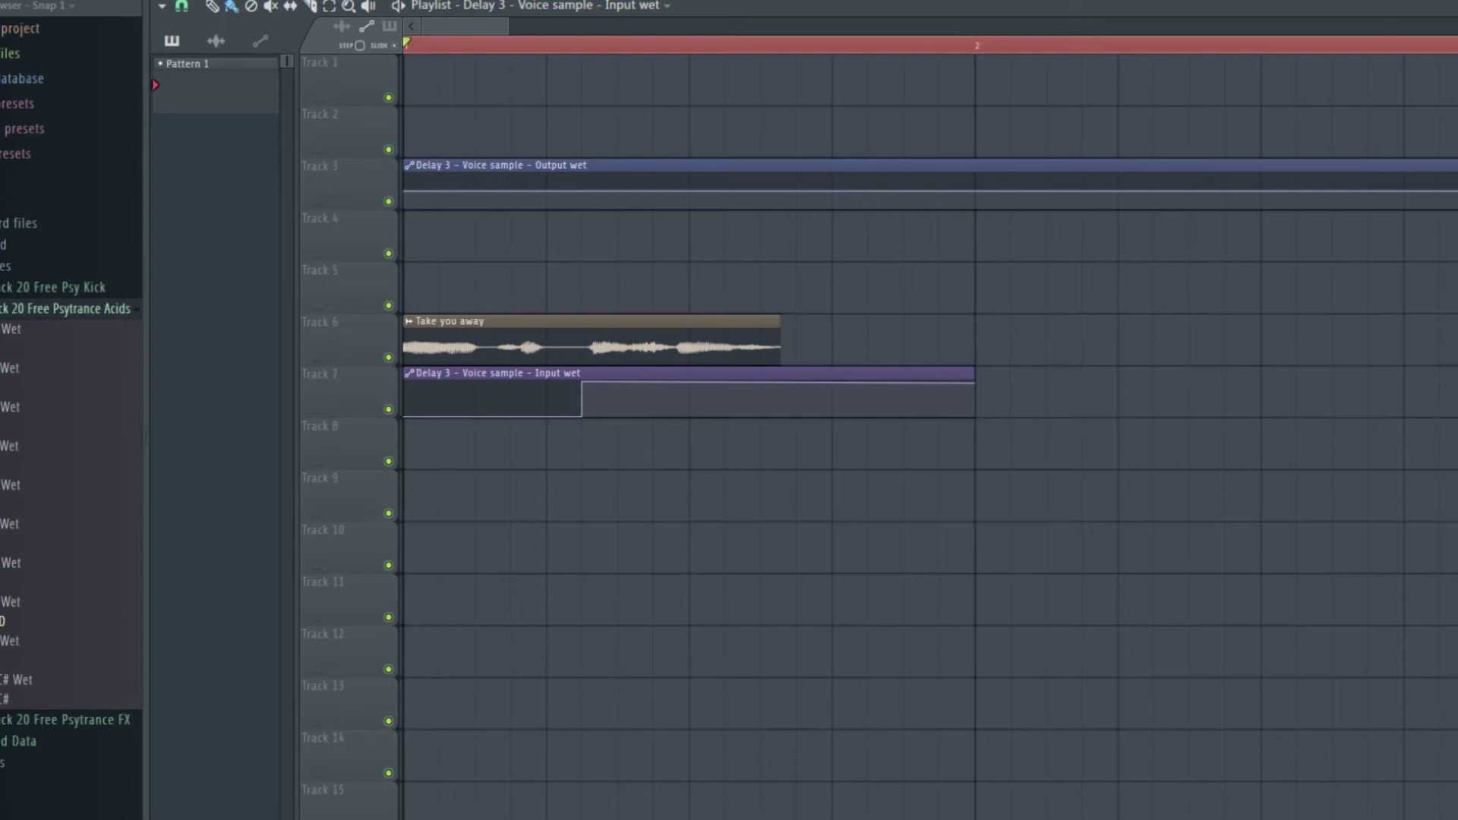
{"action": "key", "text": "space"}
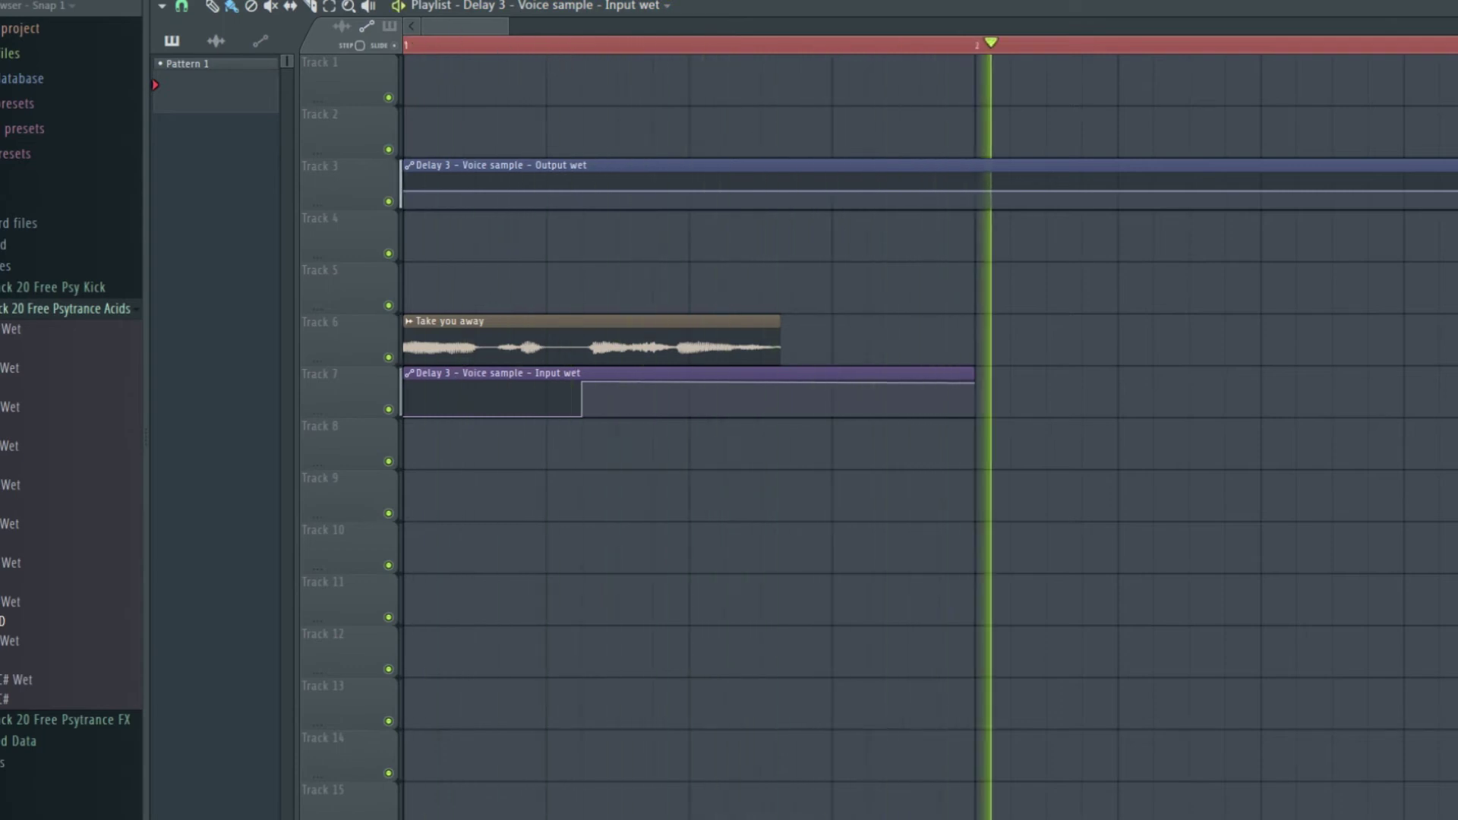
{"action": "key", "text": "space"}
{"action": "key", "text": "F9"}
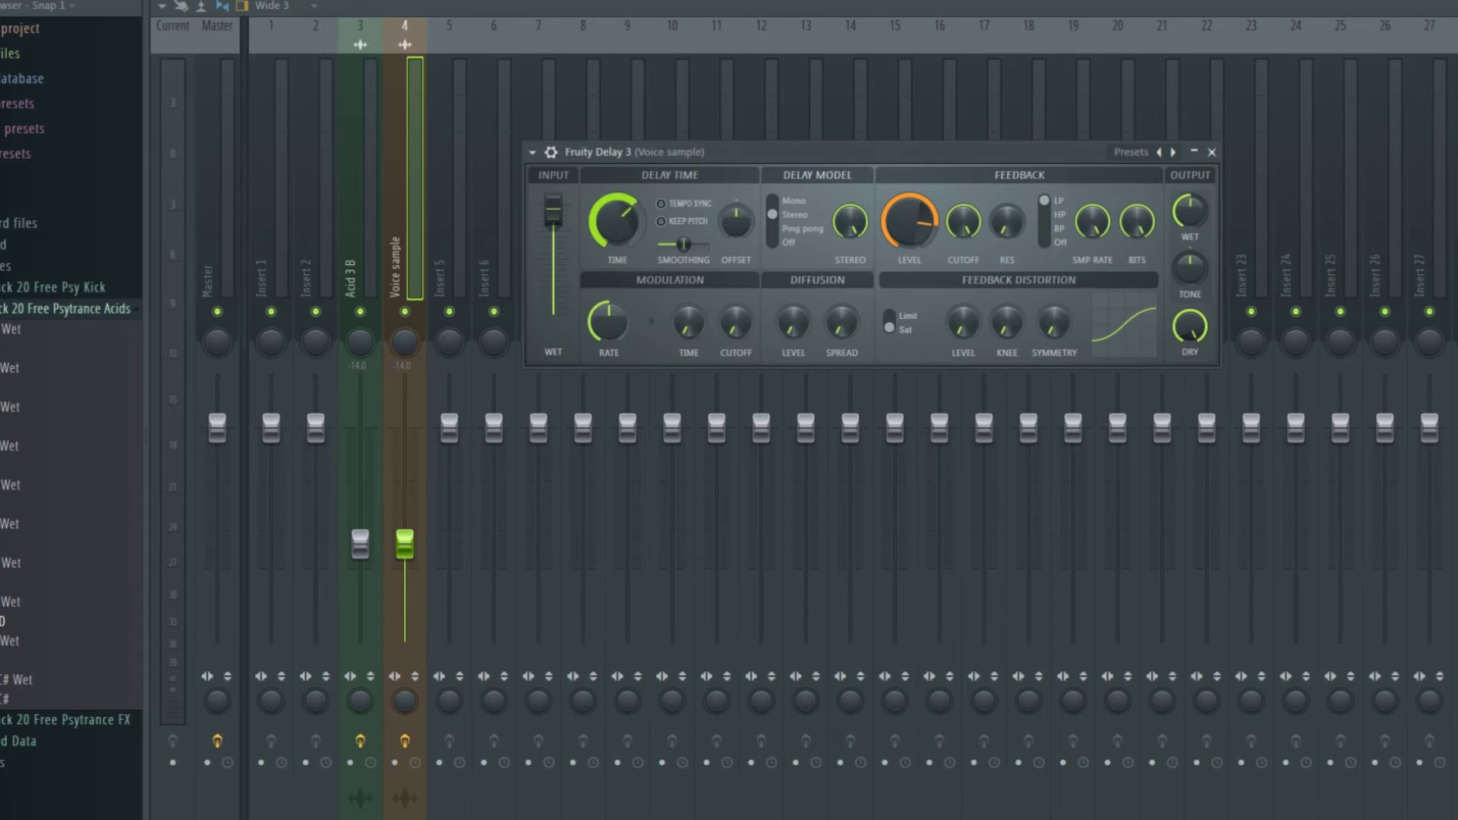
During playback, set the Delay Model to Ping pong and turn PAN toward the right
{"action": "key", "text": "space"}
{"action": "left_click", "coordinate": [791, 232]}
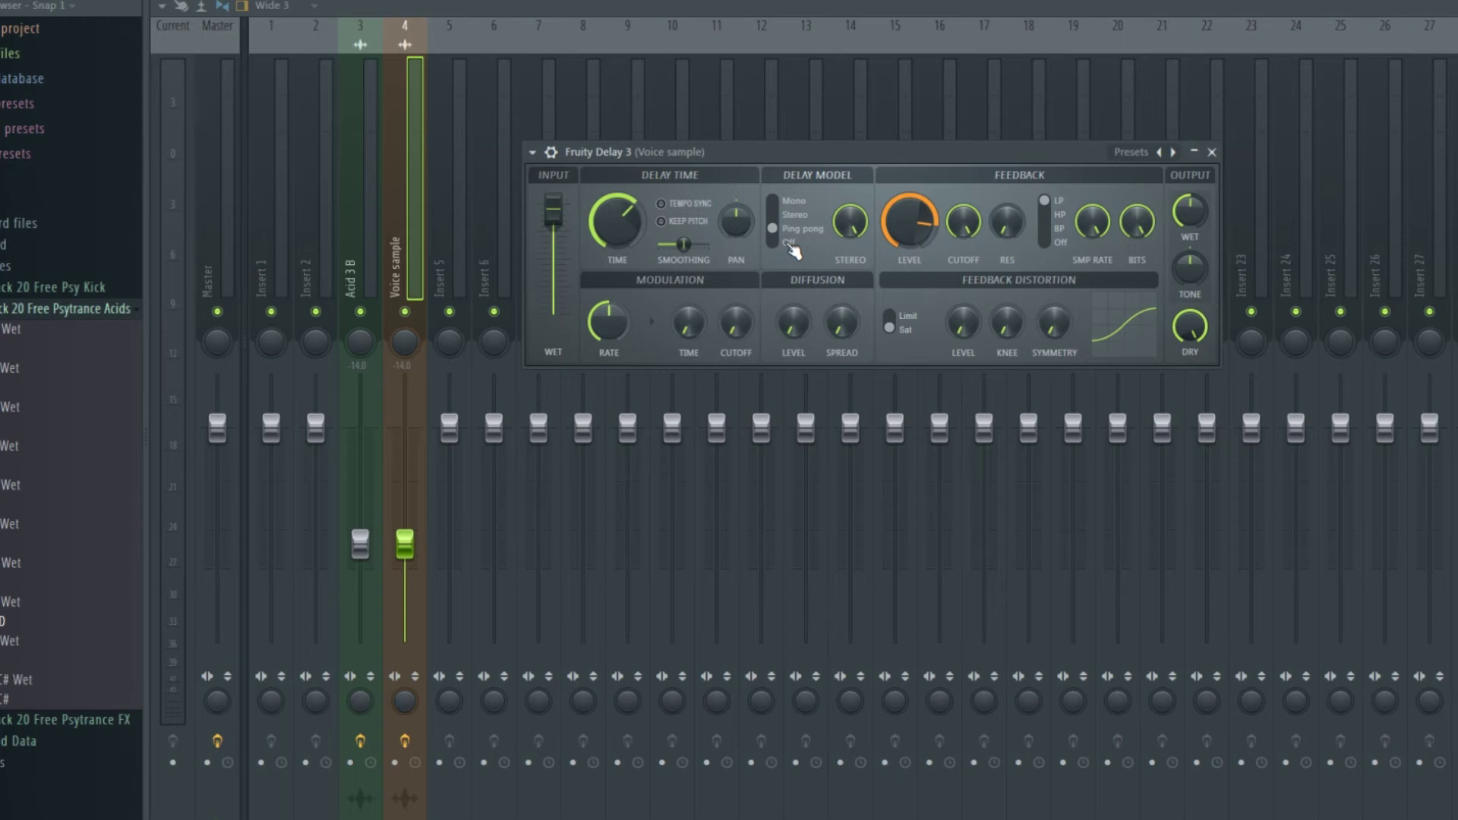
{"action": "left_click_drag", "start_coordinate": [736, 221], "coordinate": [736, 203]}
Set the Channel rack filter to show All channels instead of only automation
{"action": "key", "text": "F5"}
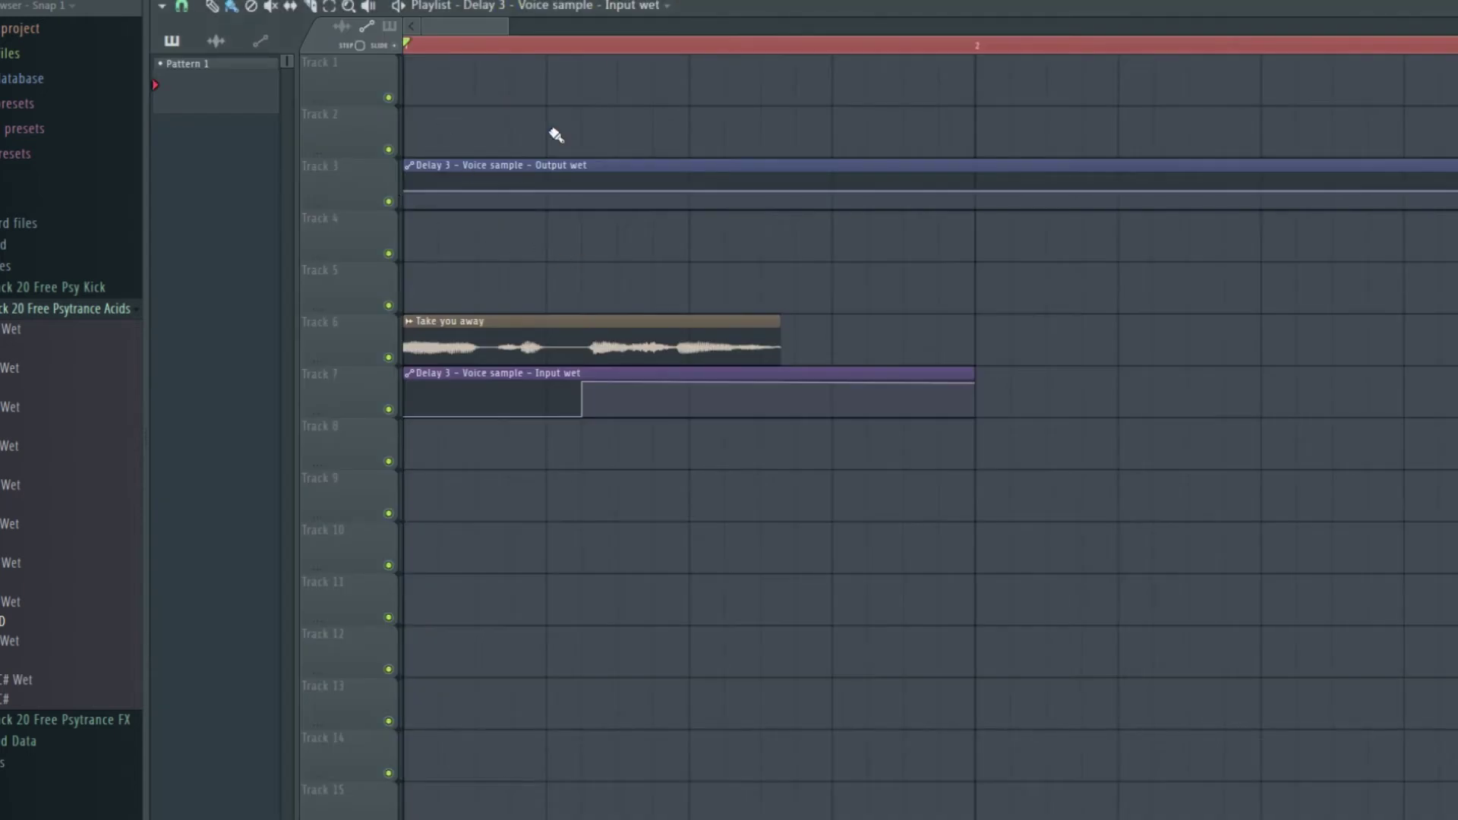
{"action": "key", "text": "F6"}
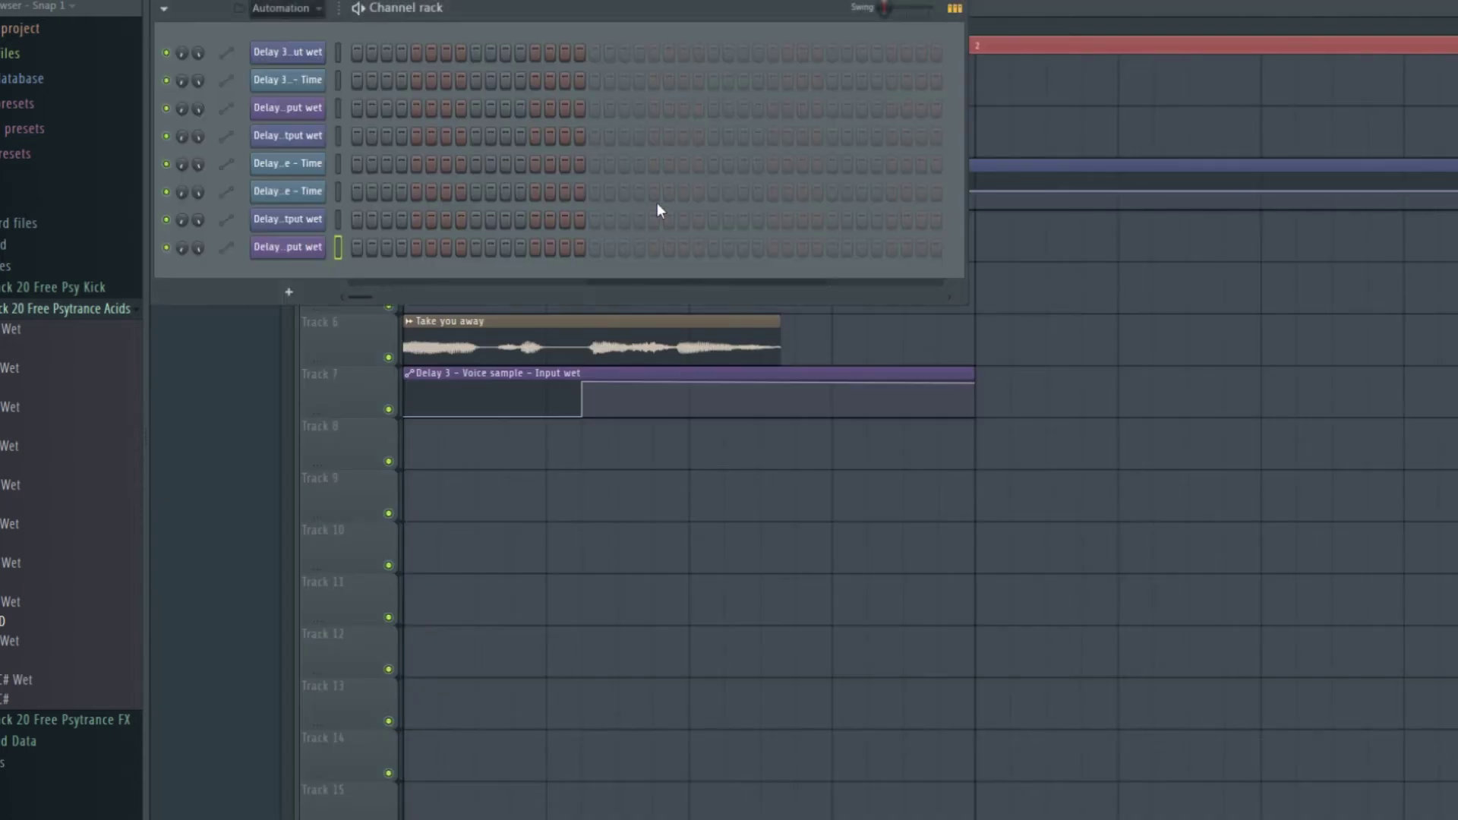
{"action": "left_click", "coordinate": [318, 11]}
{"action": "left_click", "coordinate": [298, 29]}
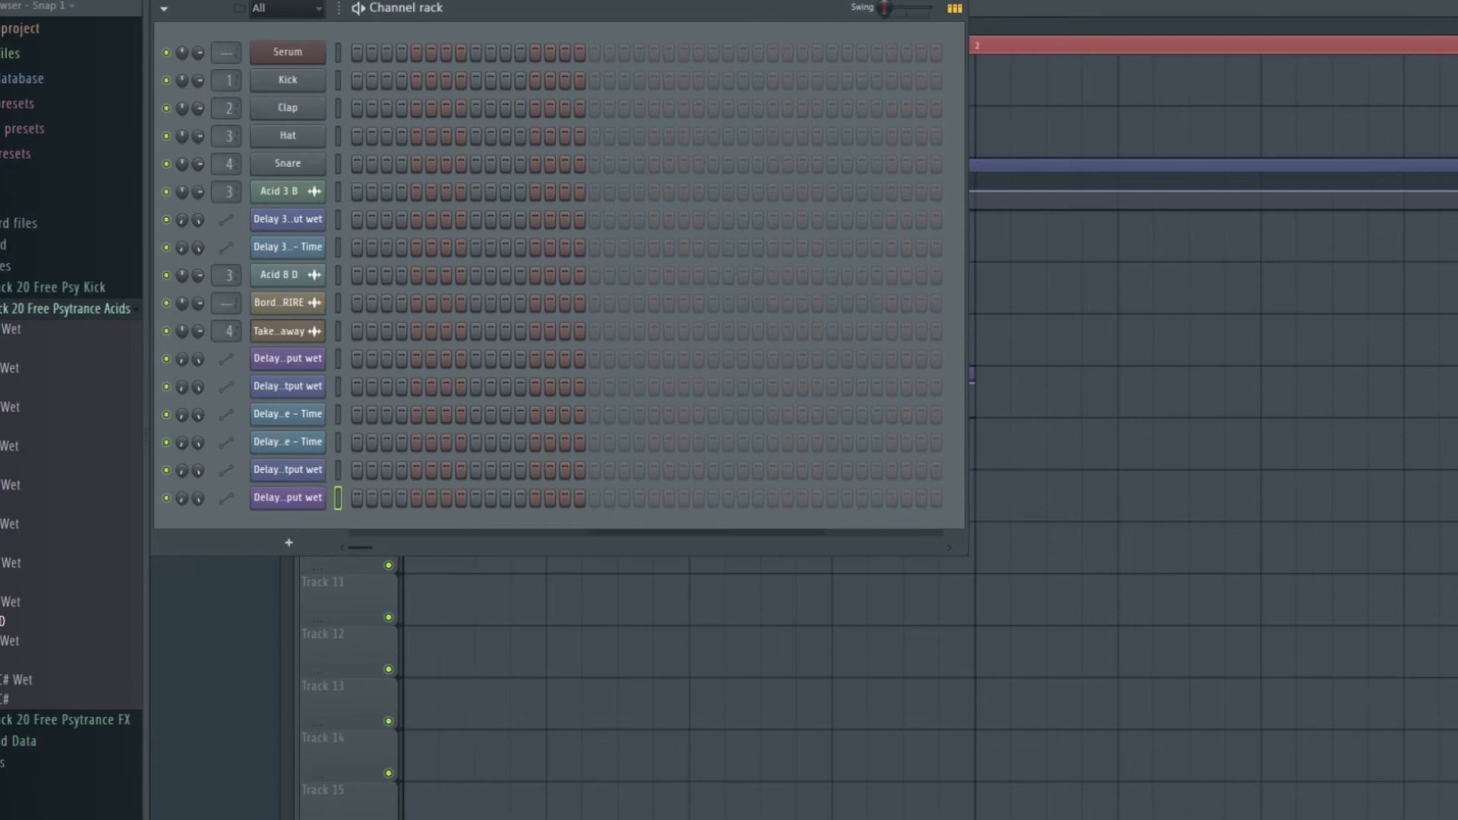
Create an automation clip for the Fruity Delay 3 Time knob and view it on Track 1
{"action": "key", "text": "F9"}
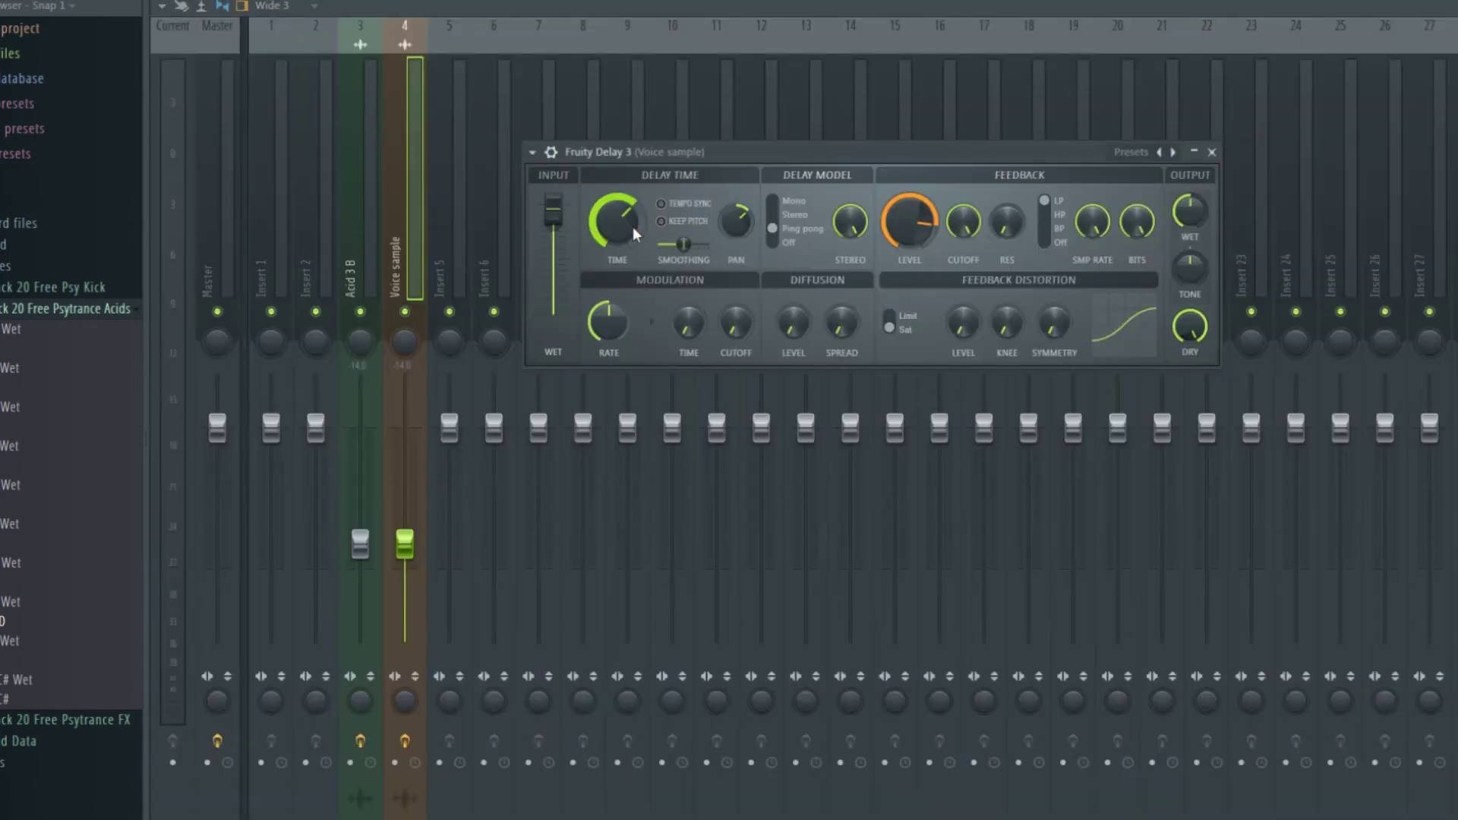
{"action": "right_click", "coordinate": [628, 223]}
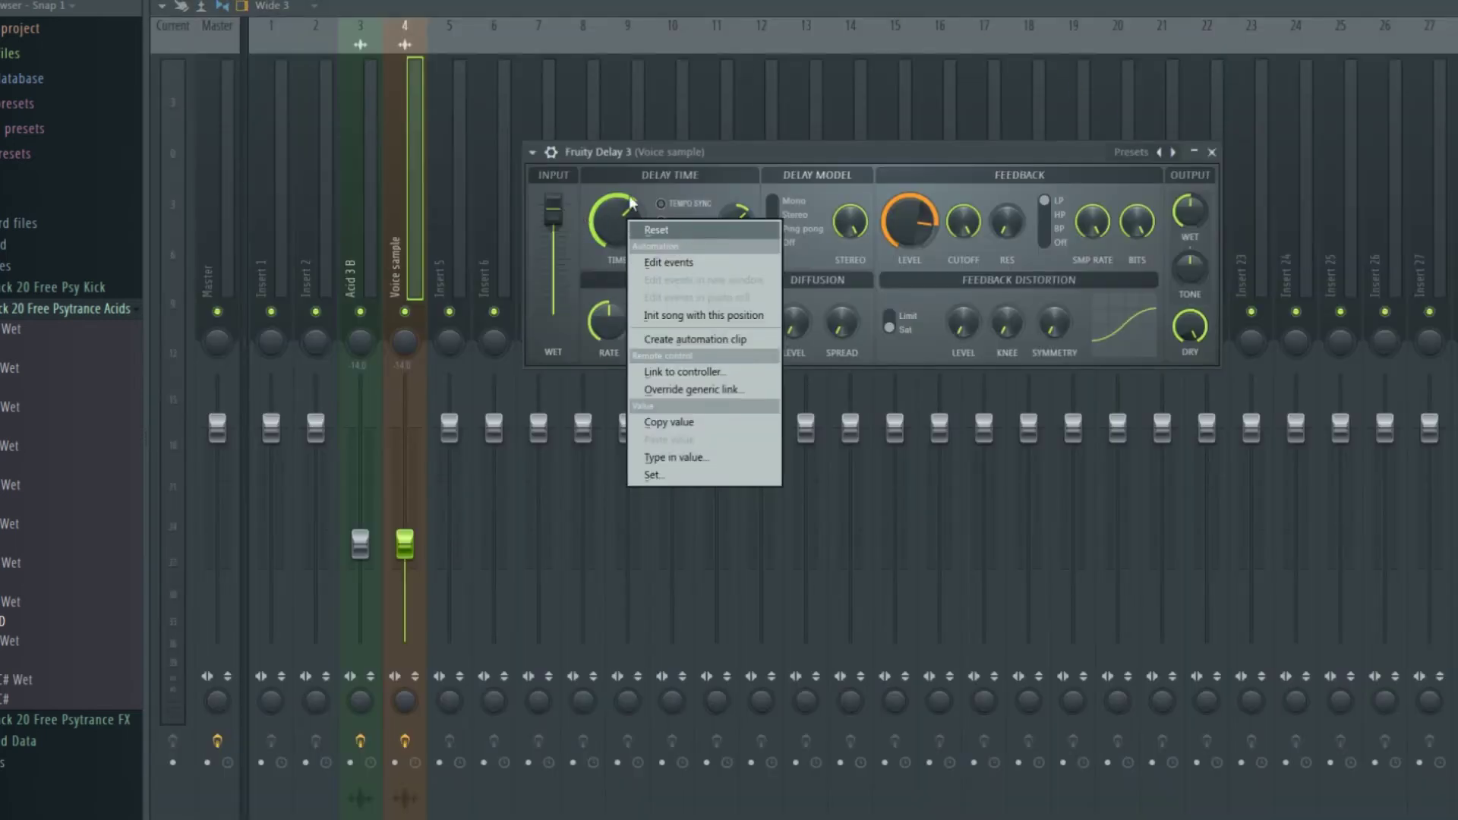
{"action": "left_click", "coordinate": [686, 340]}
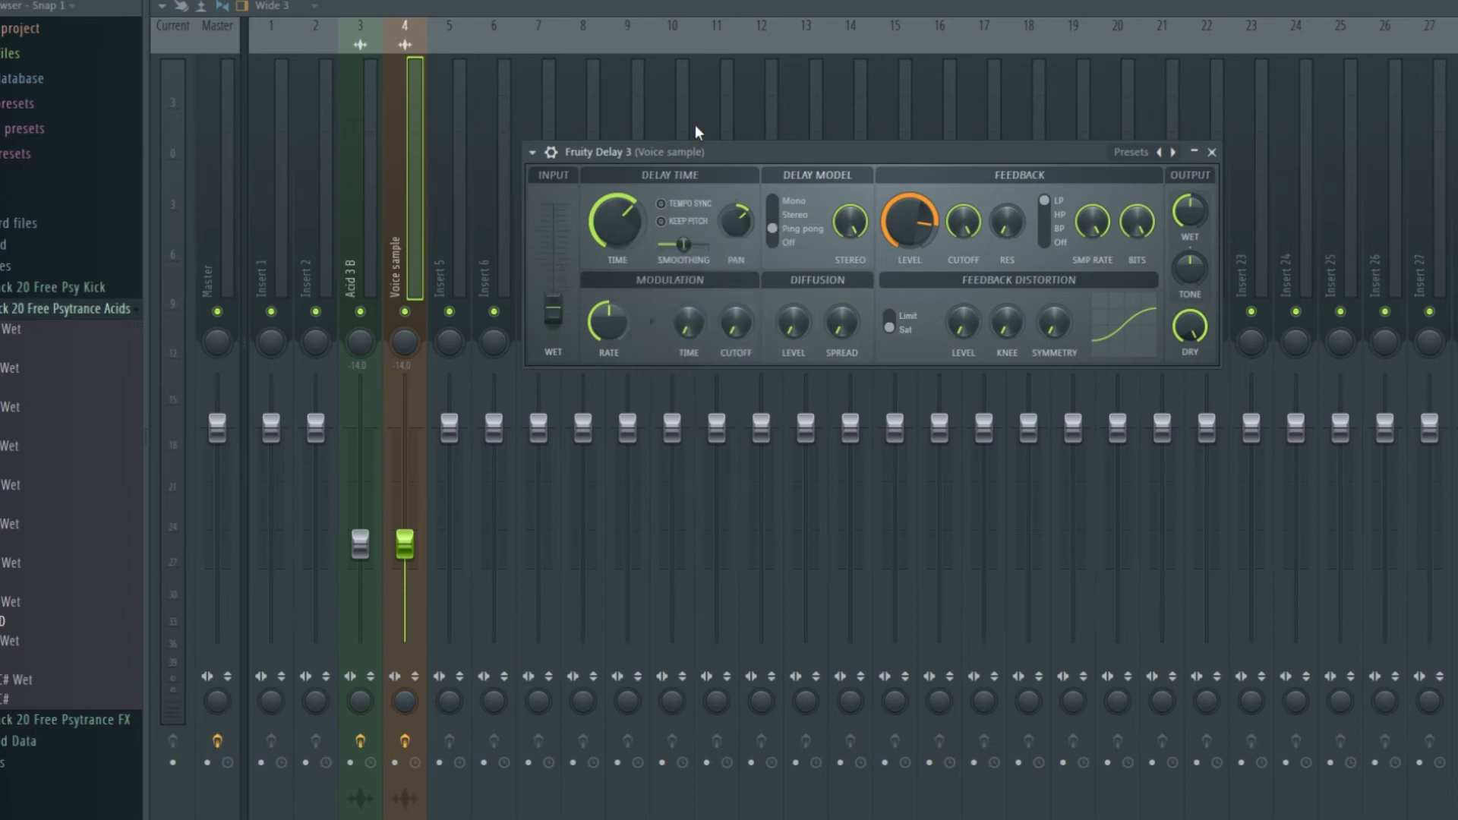
{"action": "key", "text": "F5"}
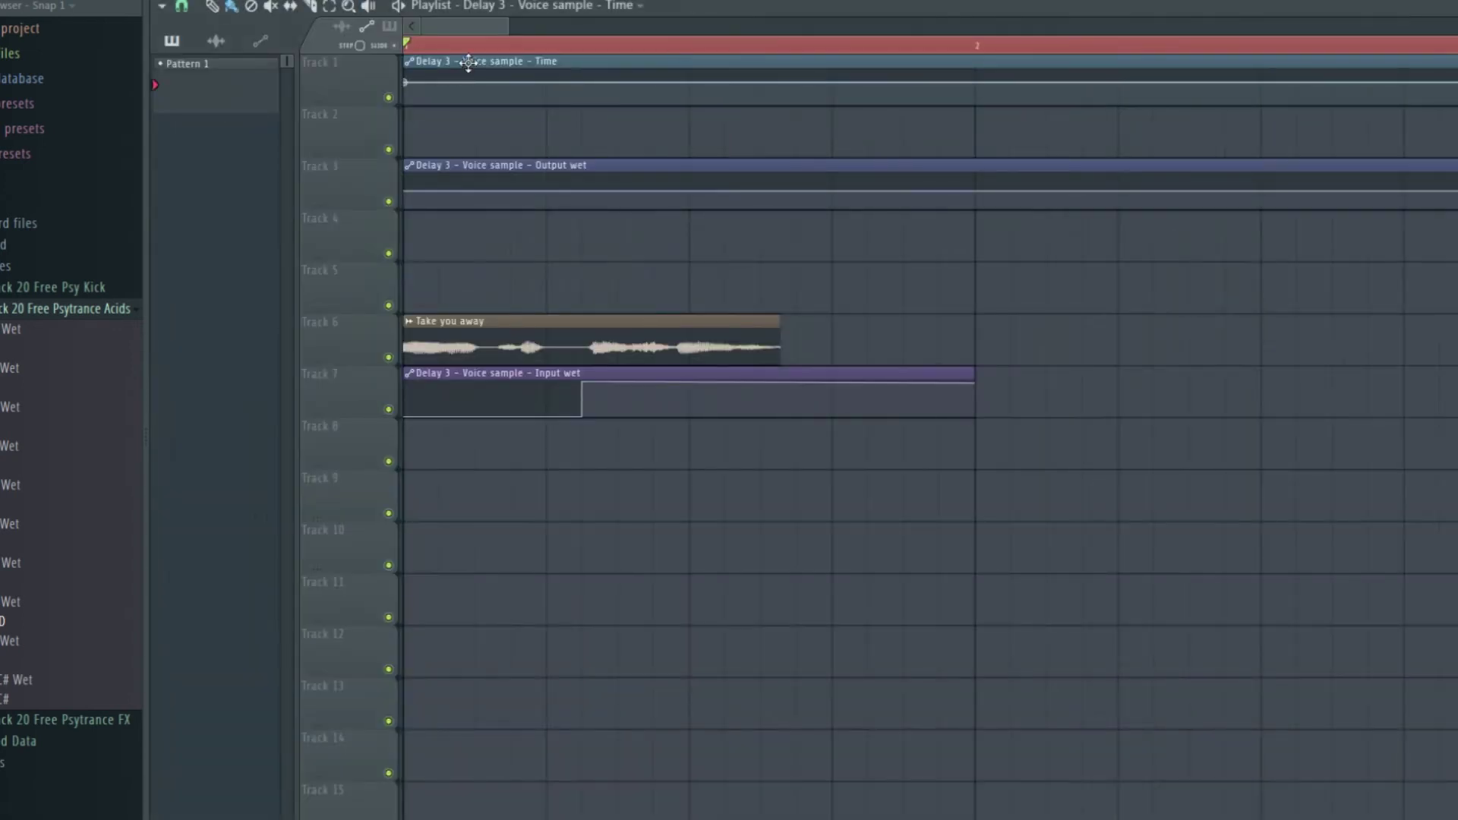
Move the Time clip to Track 8, copy its point value, and ramp it down across 16 bars
{"action": "left_click_drag", "start_coordinate": [469, 62], "coordinate": [416, 429]}
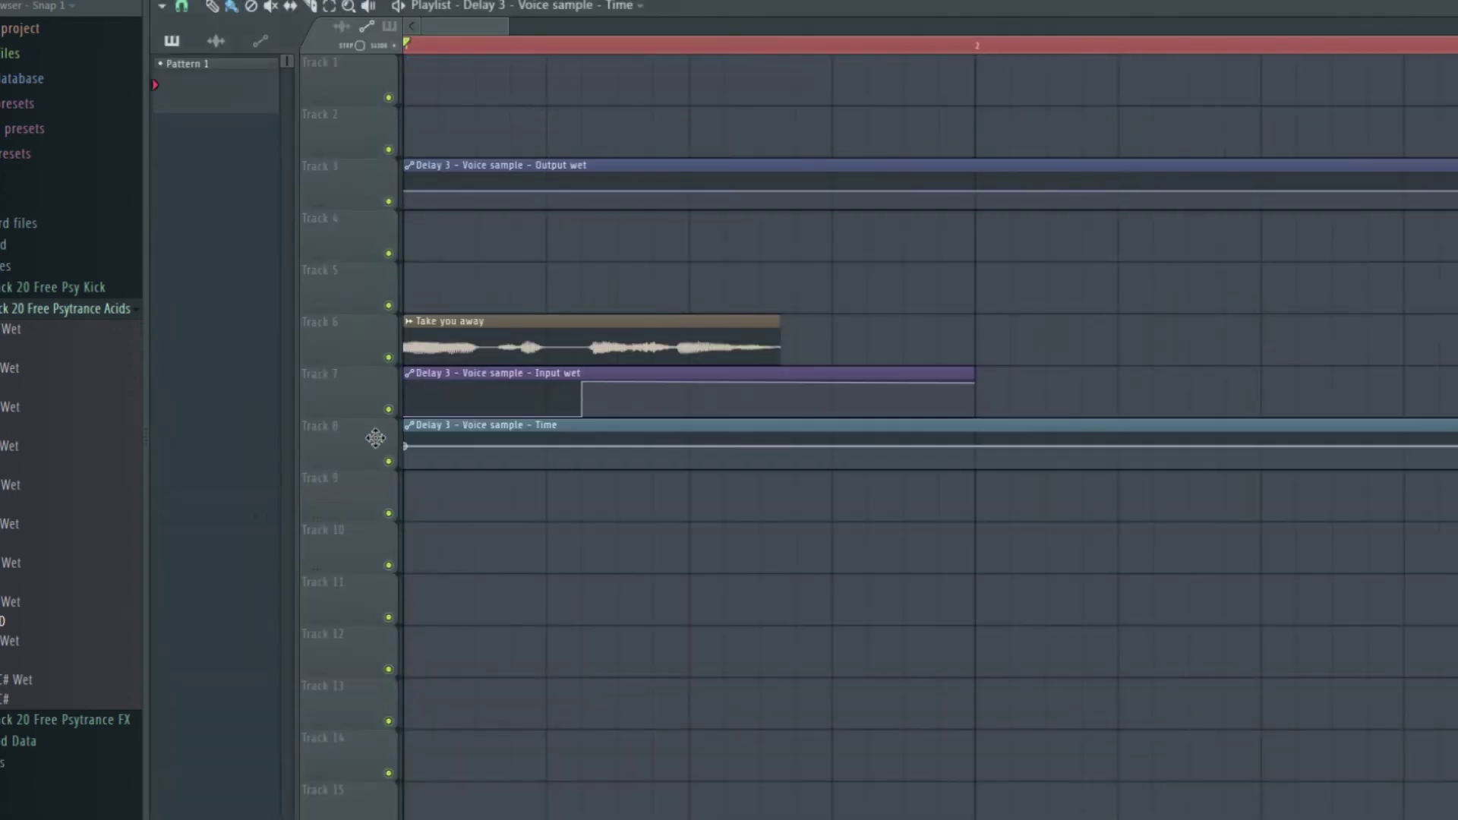
{"action": "right_click", "coordinate": [418, 448]}
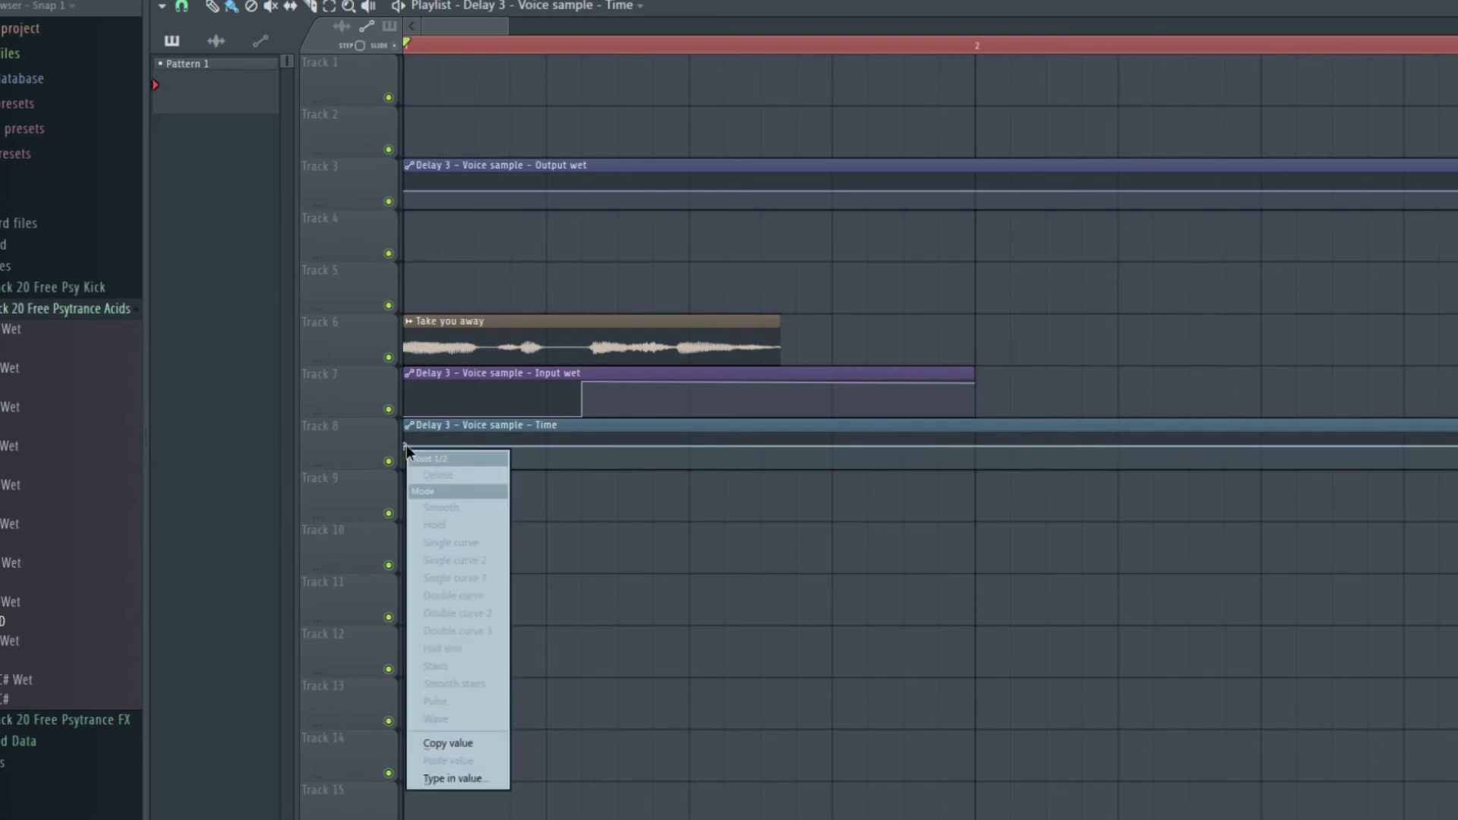
{"action": "left_click", "coordinate": [491, 740]}
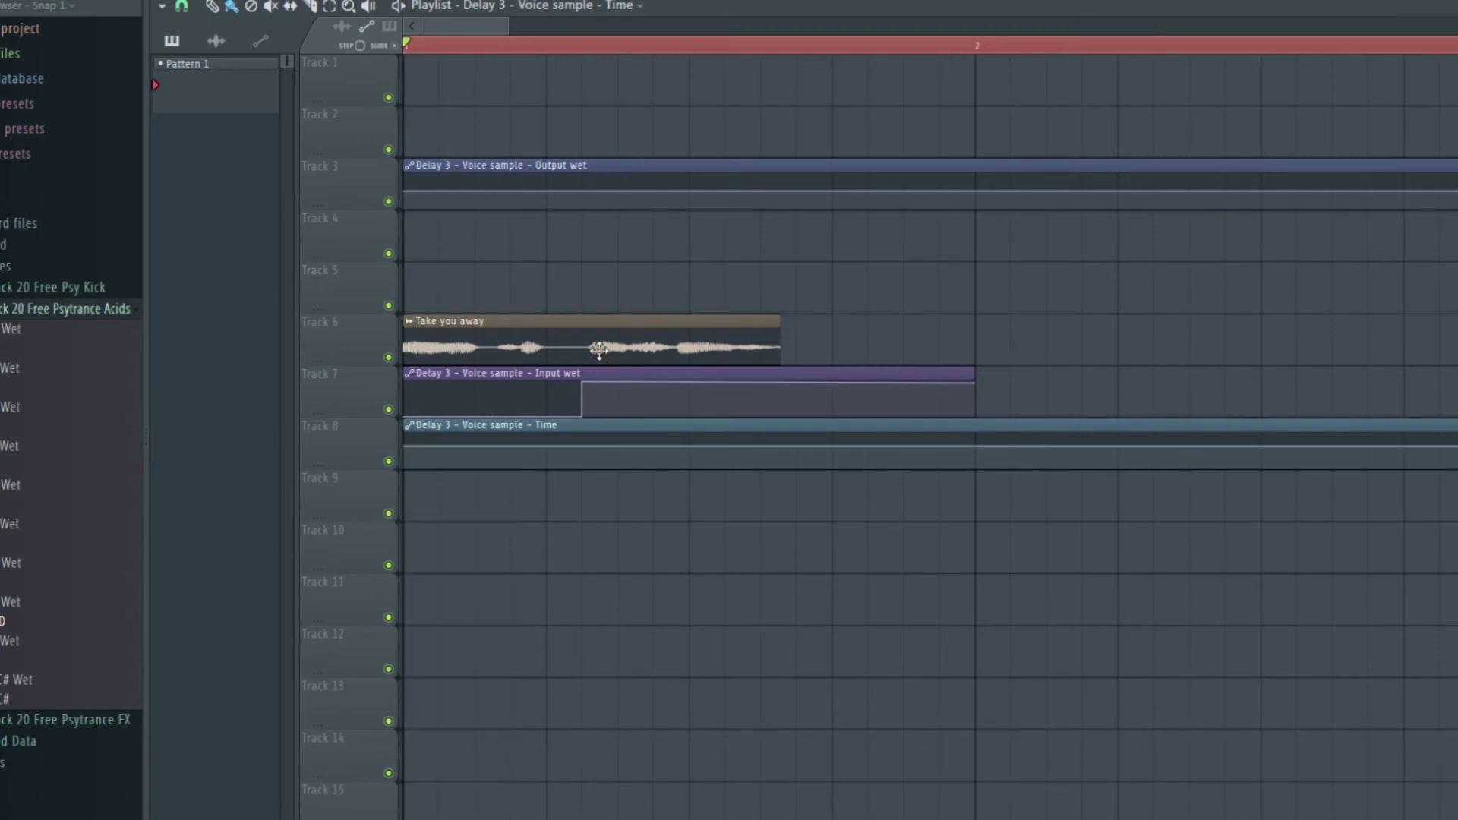
{"action": "right_click", "coordinate": [755, 450]}
{"action": "left_click", "coordinate": [846, 764]}
{"action": "left_click_drag", "start_coordinate": [508, 26], "coordinate": [1216, 26]}
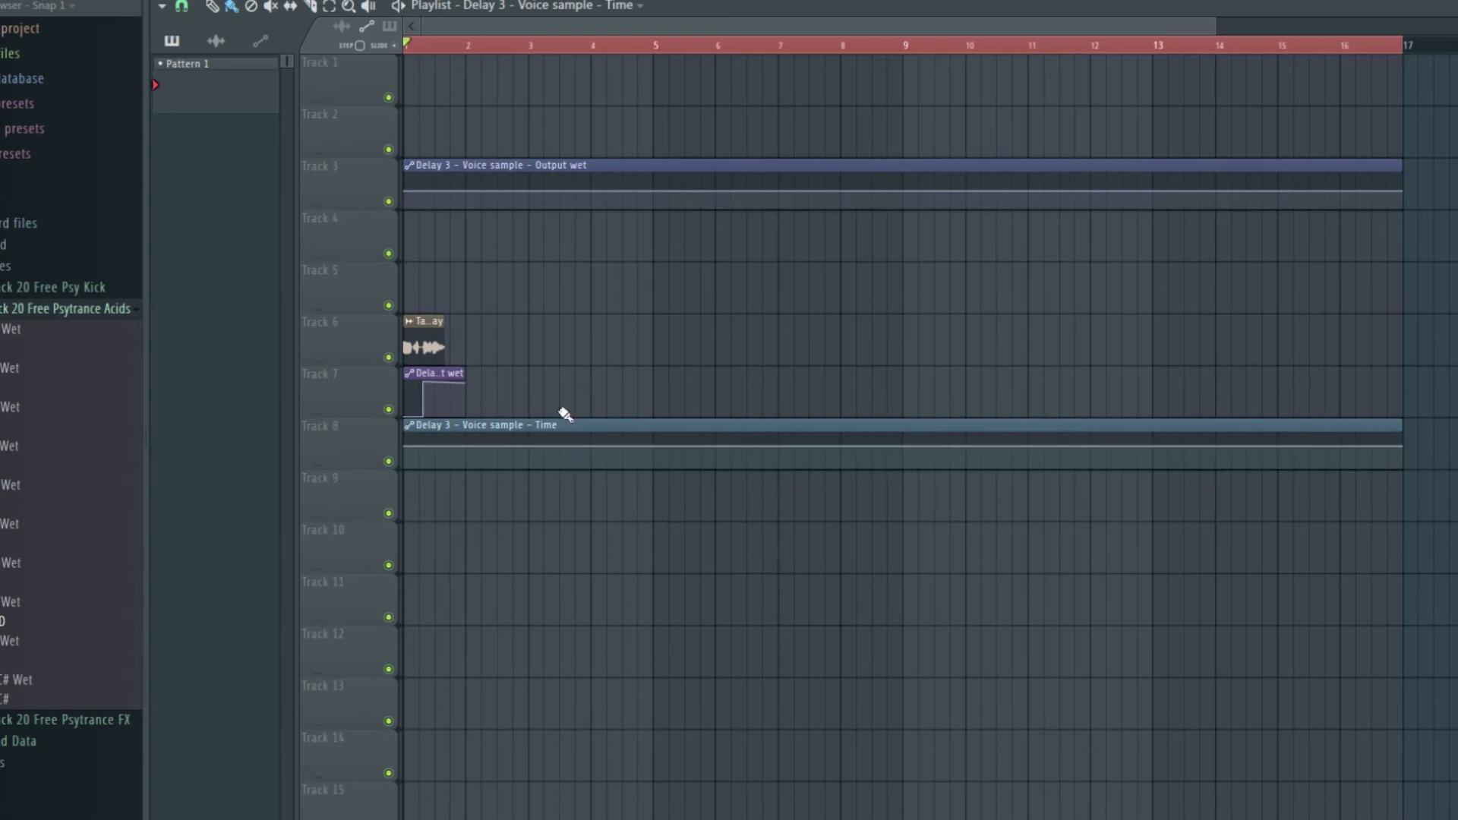
{"action": "left_click_drag", "start_coordinate": [1397, 455], "coordinate": [1406, 471]}
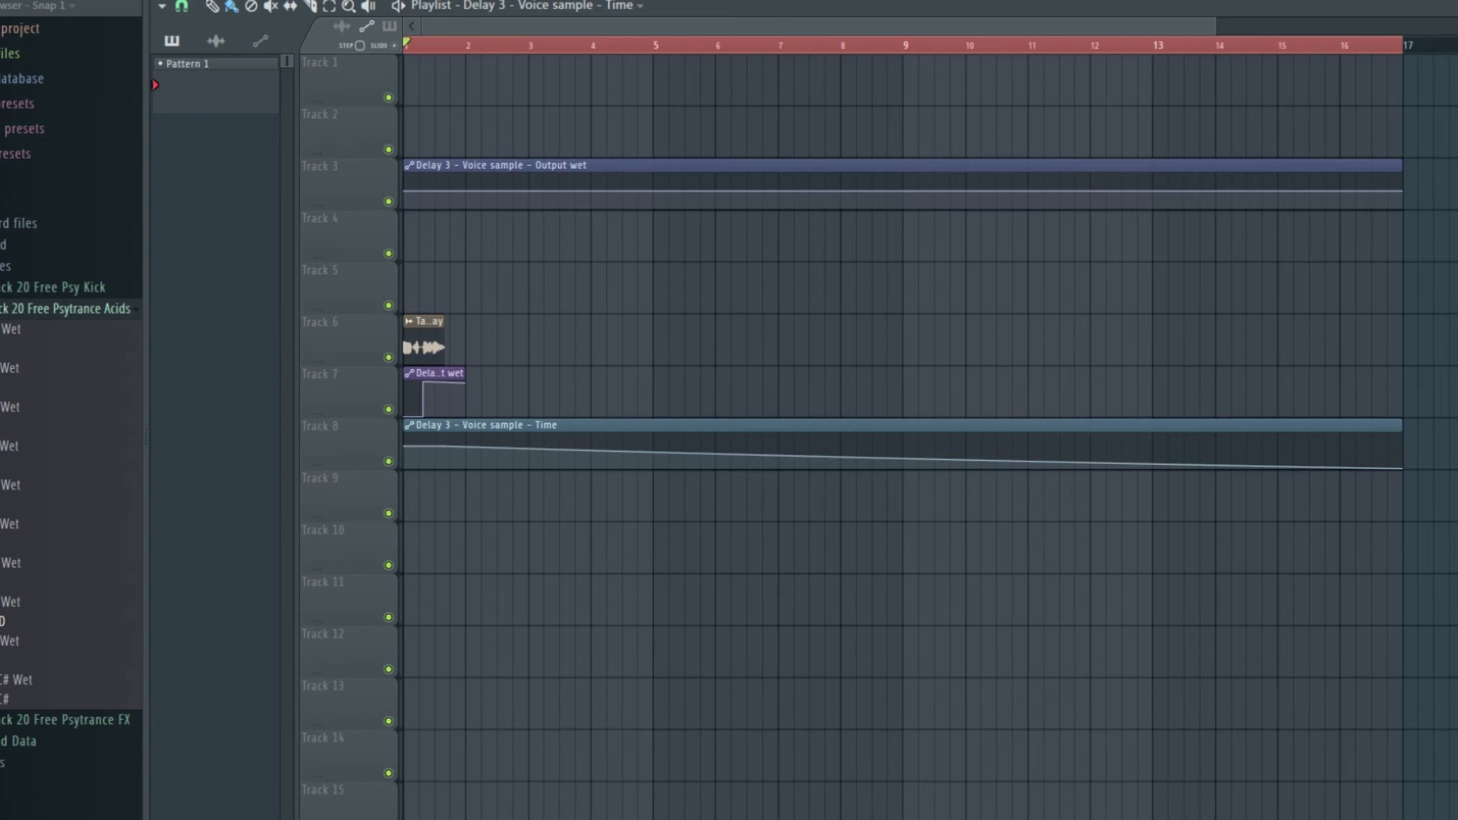
{"action": "key", "text": "F9"}
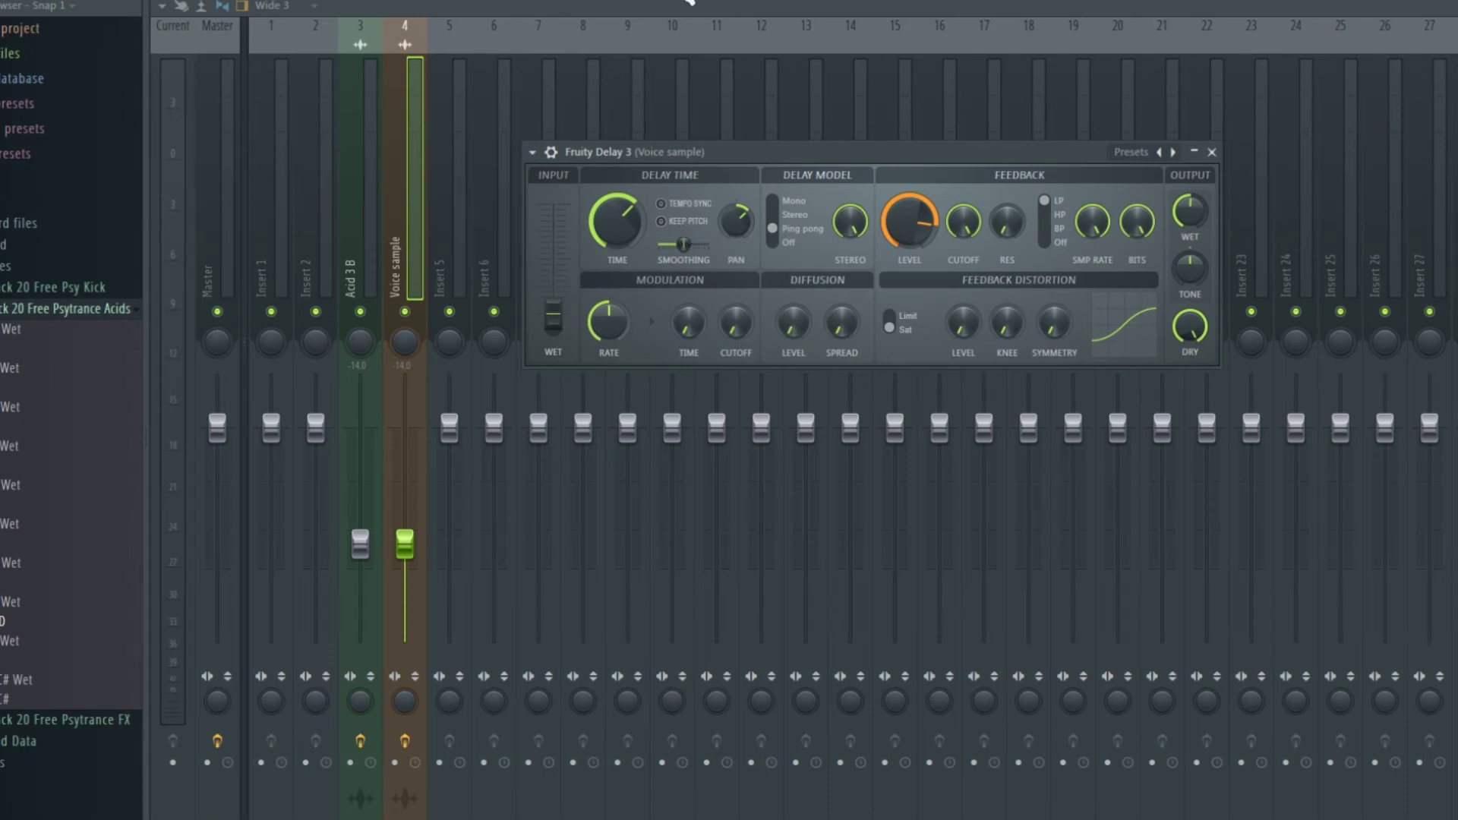
{"action": "left_click", "coordinate": [688, 3]}
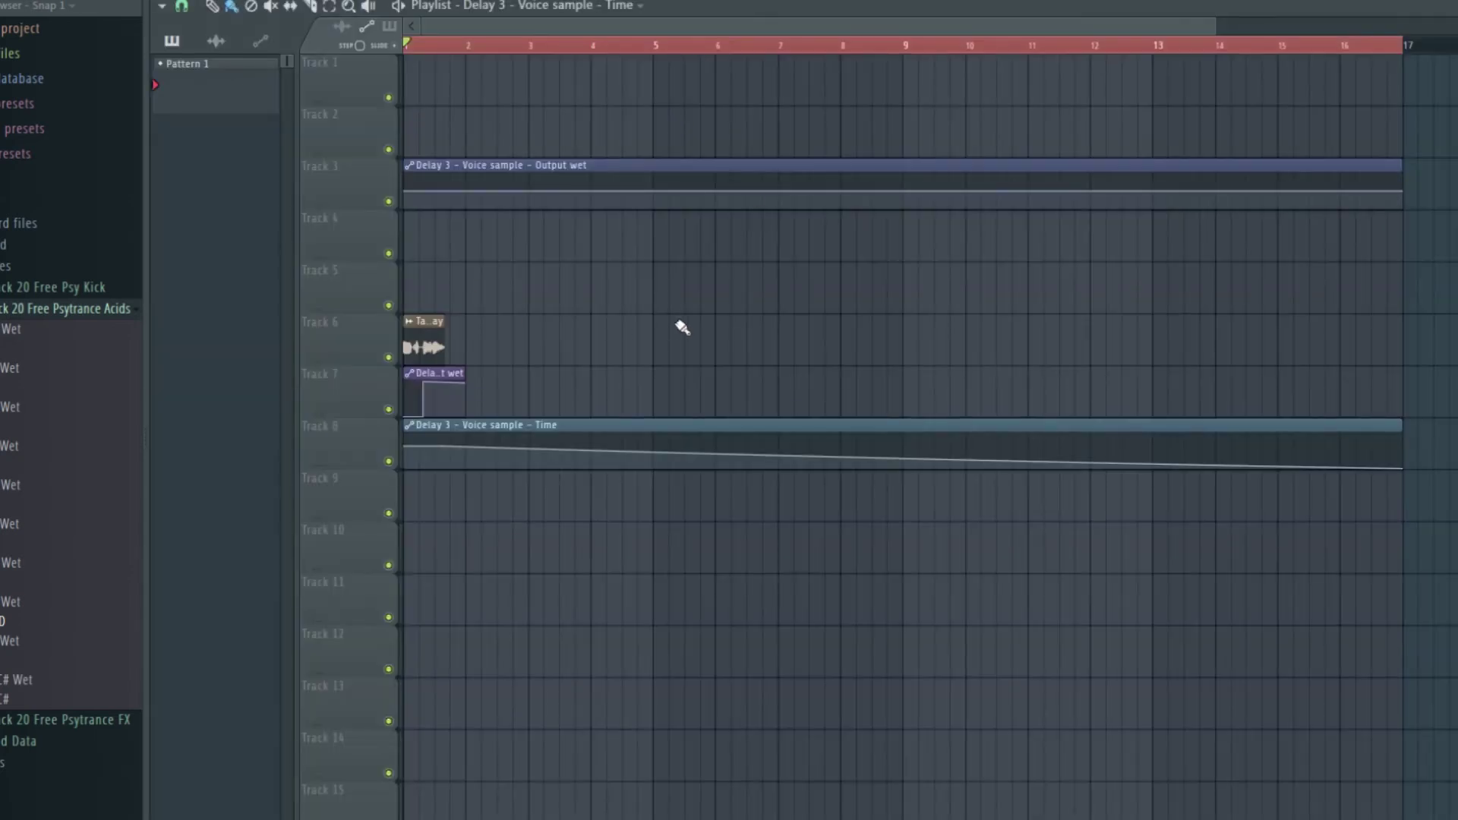
Select the Output wet clip and play the song to hear the automation
{"action": "mouse_move", "coordinate": [456, 197]}
{"action": "left_click", "coordinate": [468, 191]}
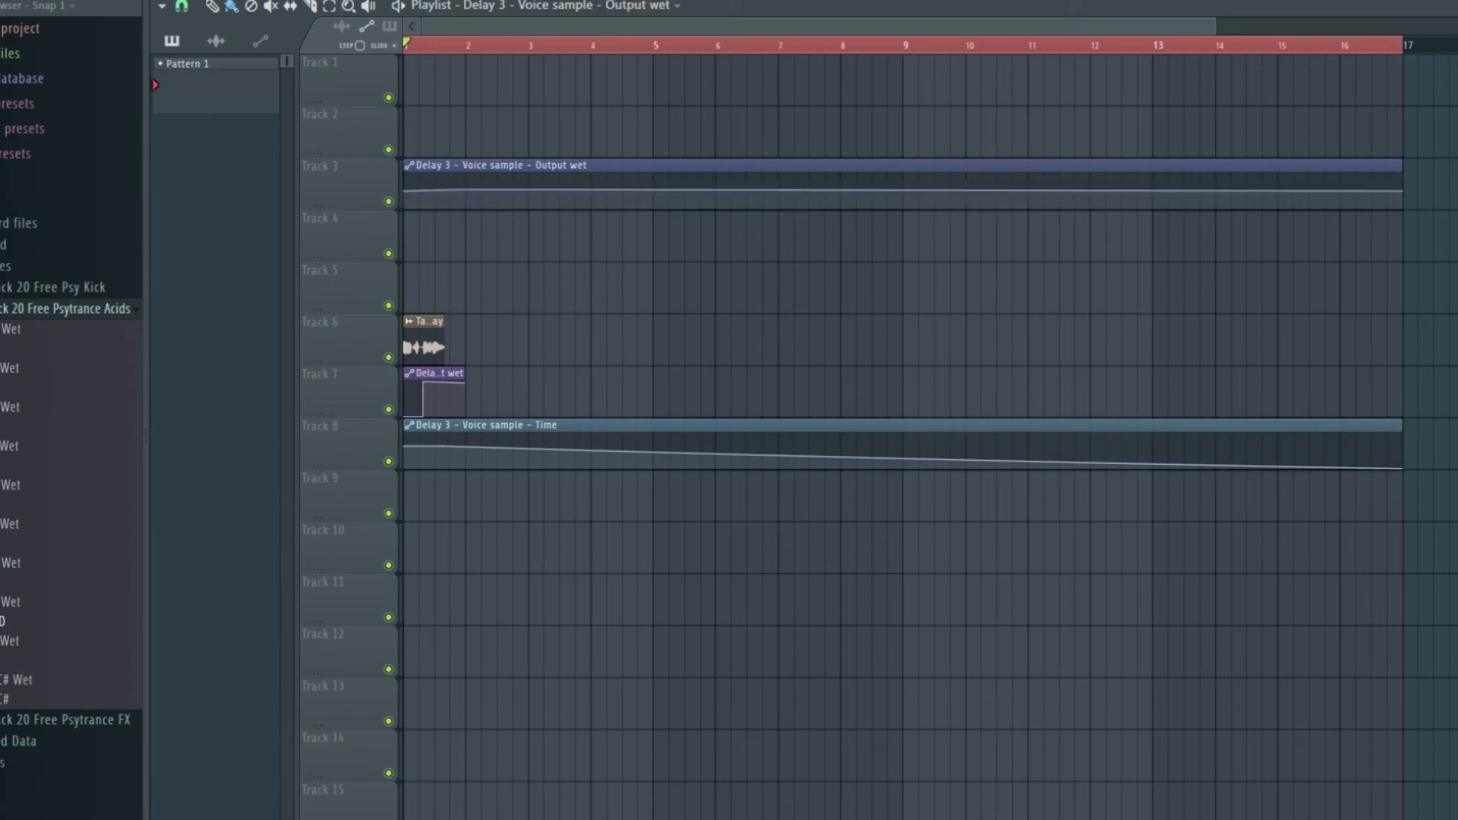
{"action": "key", "text": "space"}
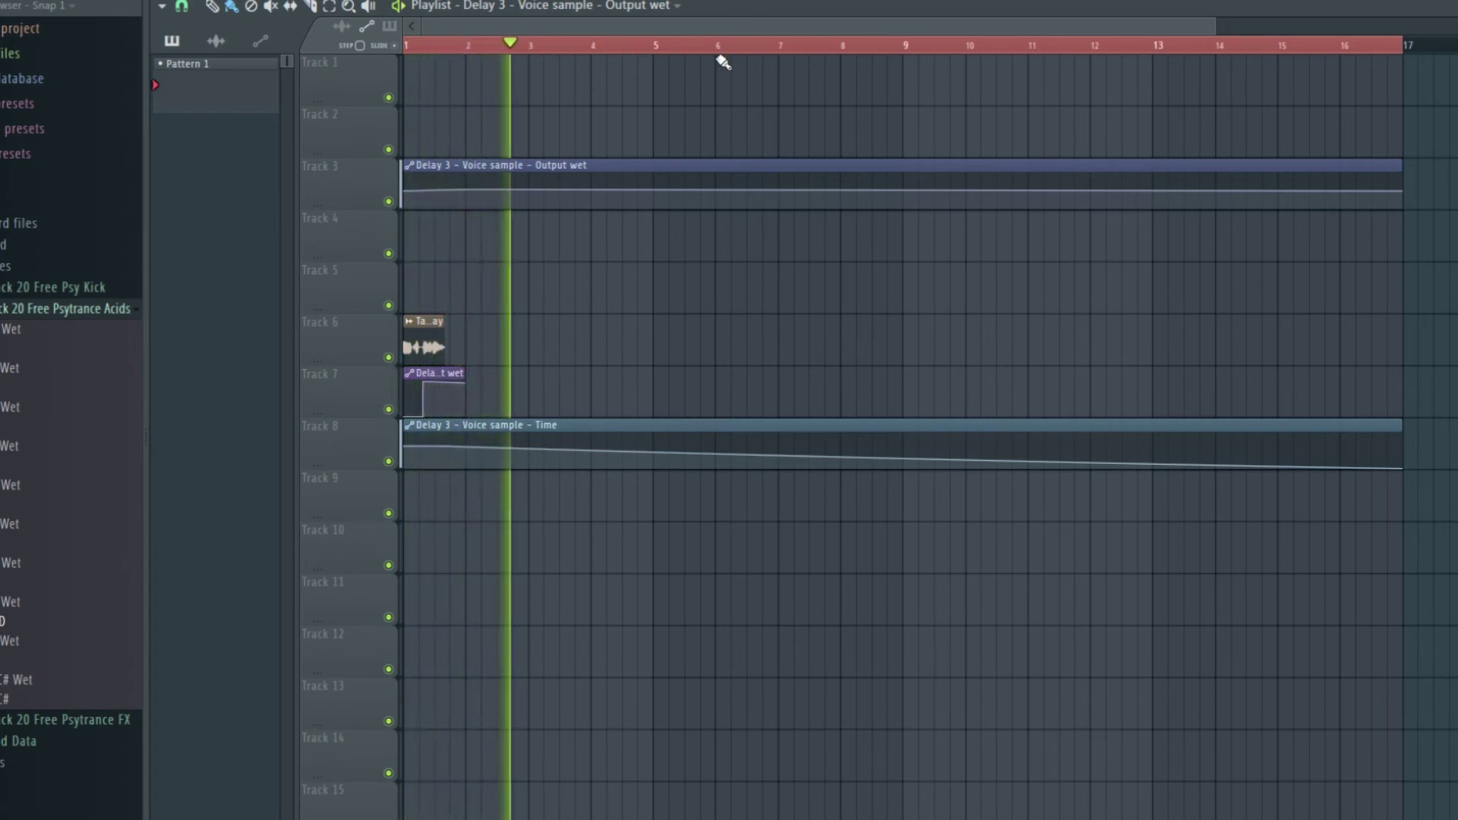
{"action": "mouse_move", "coordinate": [758, 453]}
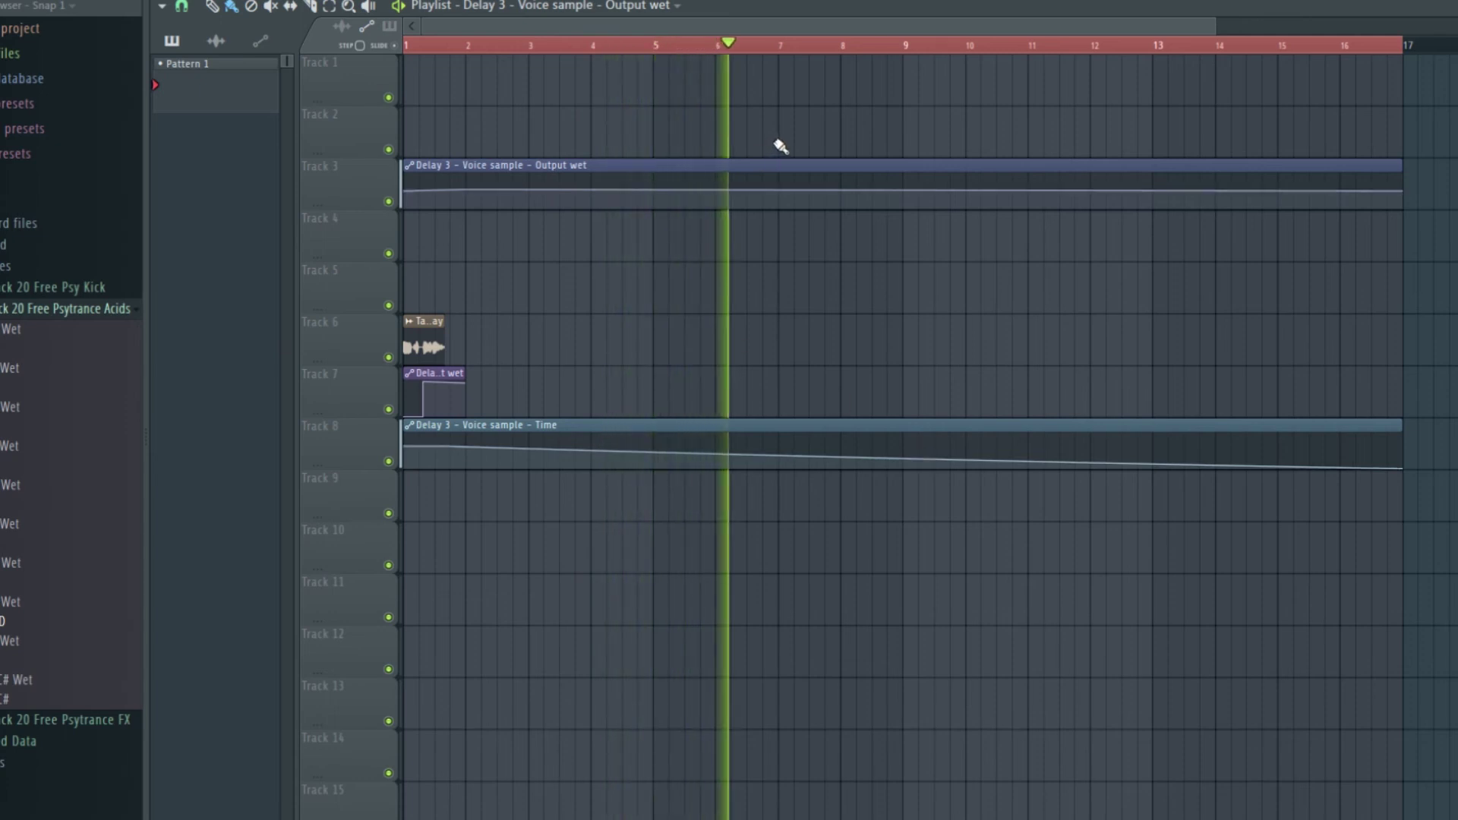
{"action": "mouse_move", "coordinate": [824, 161]}
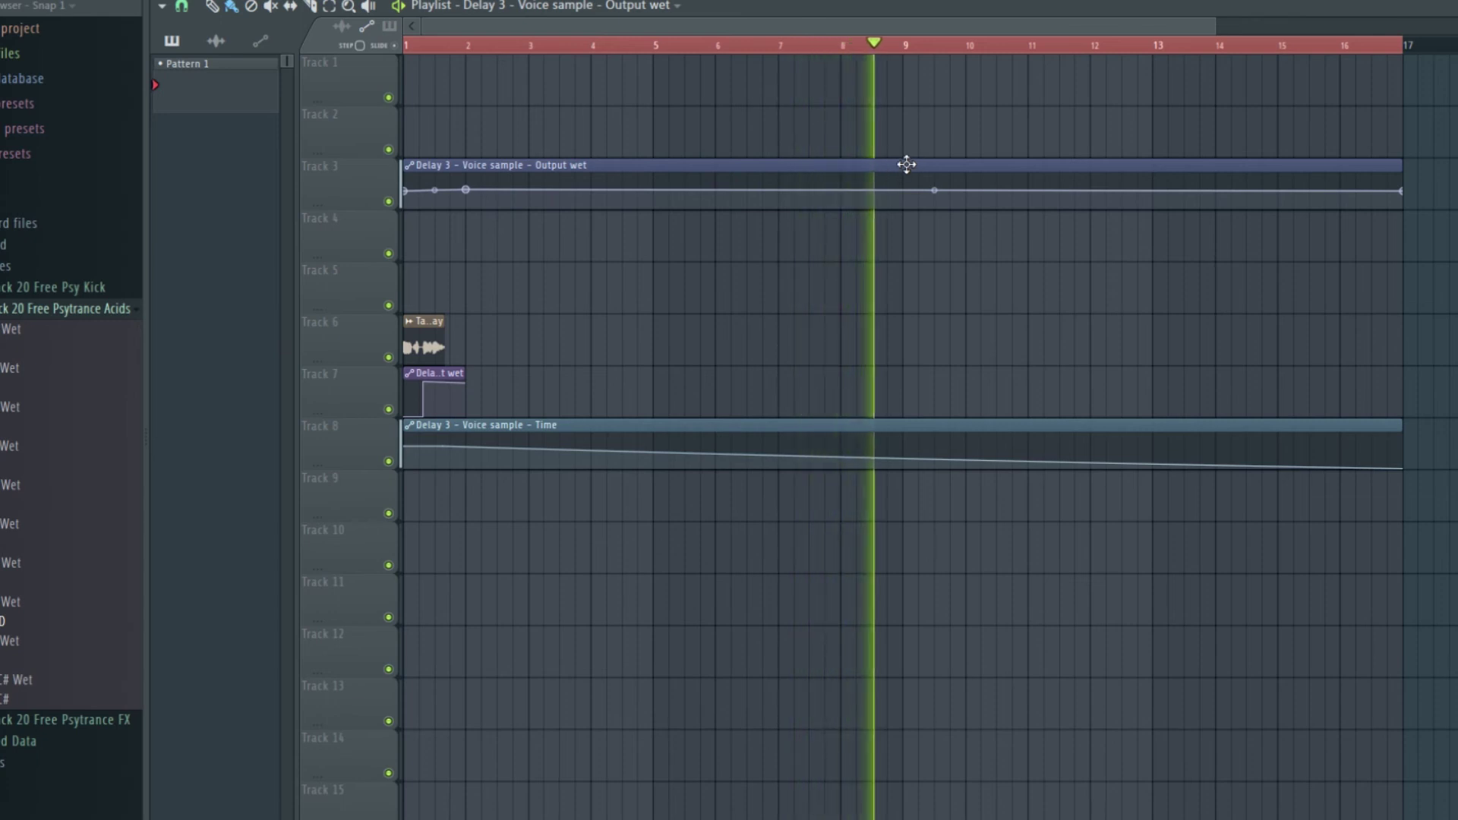
{"action": "key", "text": "space"}
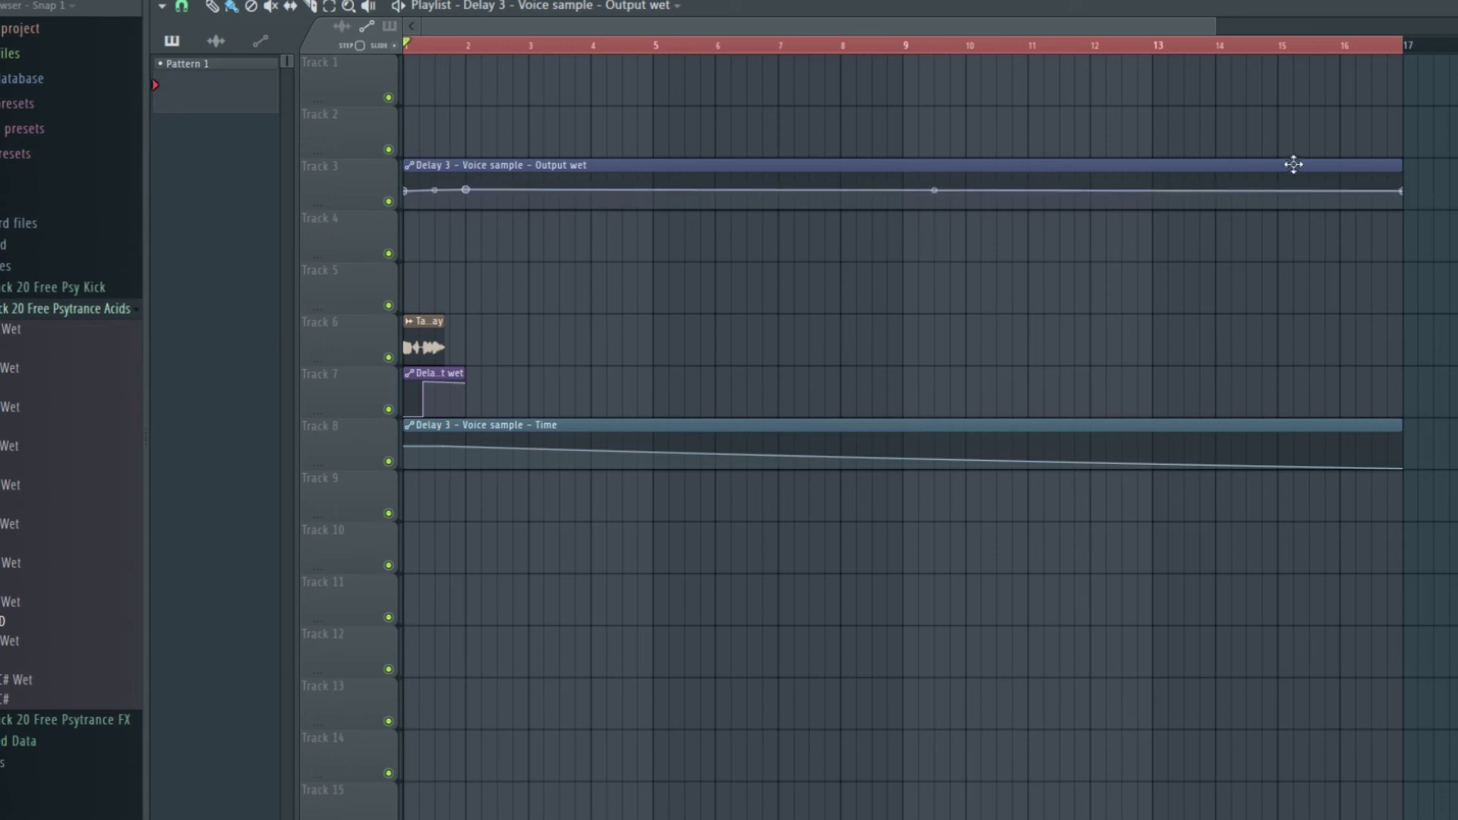
Raise the Output wet point near bar 9 into a peak and reshape the curve's final segment
{"action": "key", "text": "F9"}
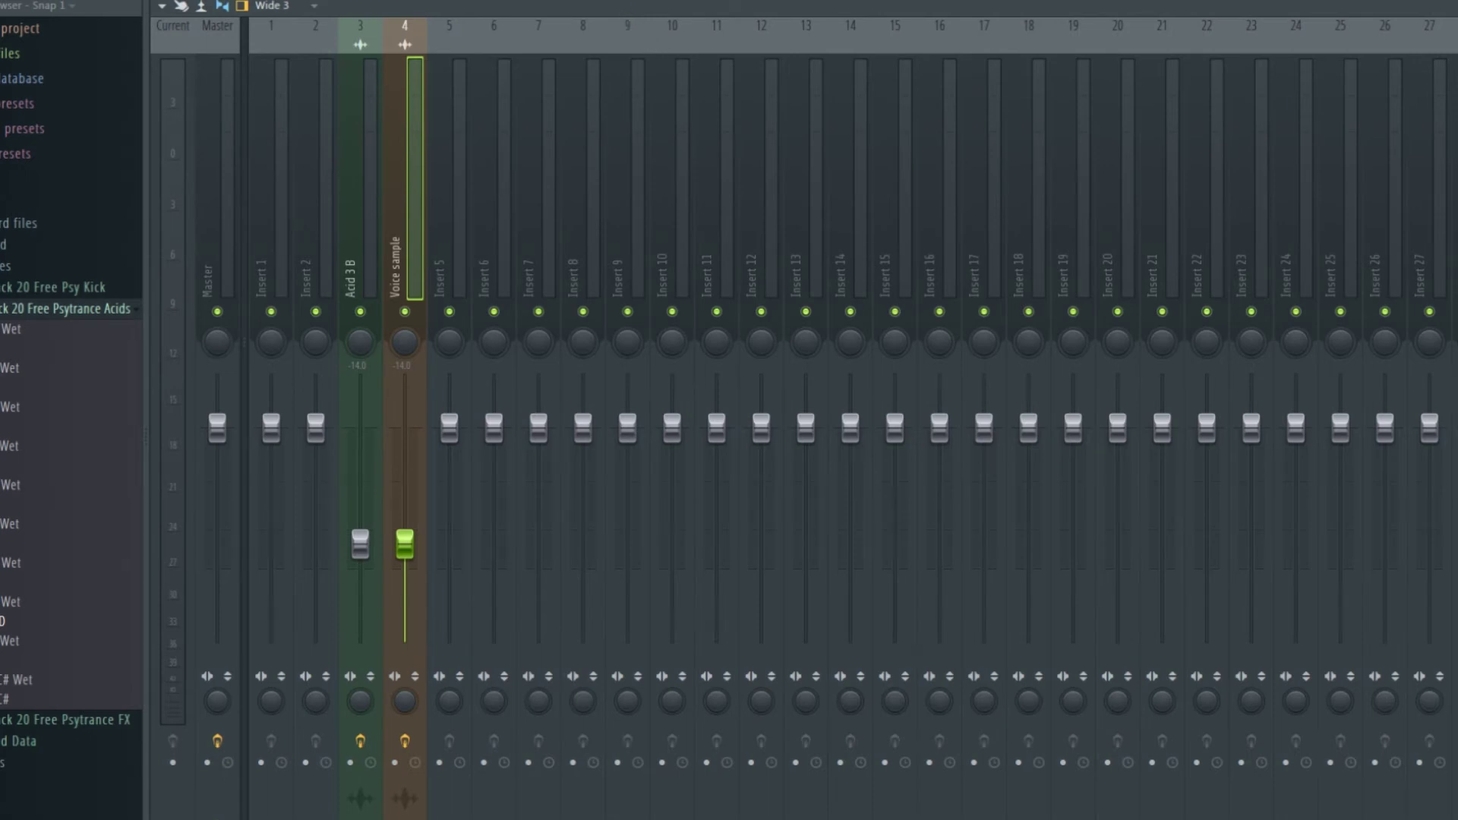
{"action": "key", "text": "F5"}
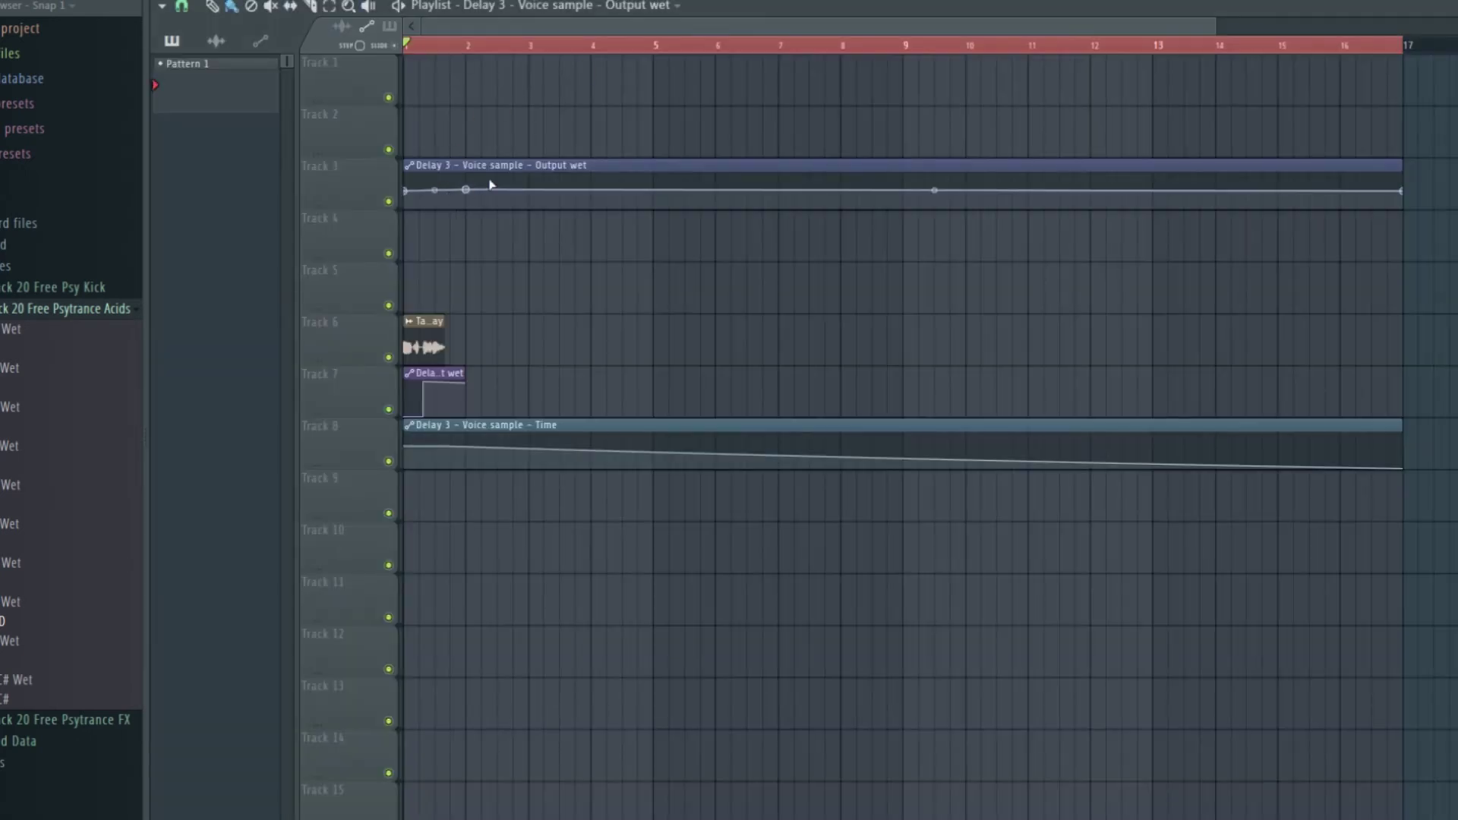
{"action": "mouse_move", "coordinate": [935, 190]}
{"action": "left_mouse_down"}
{"action": "mouse_move", "coordinate": [859, 182]}
{"action": "mouse_move", "coordinate": [912, 173]}
{"action": "left_mouse_up"}
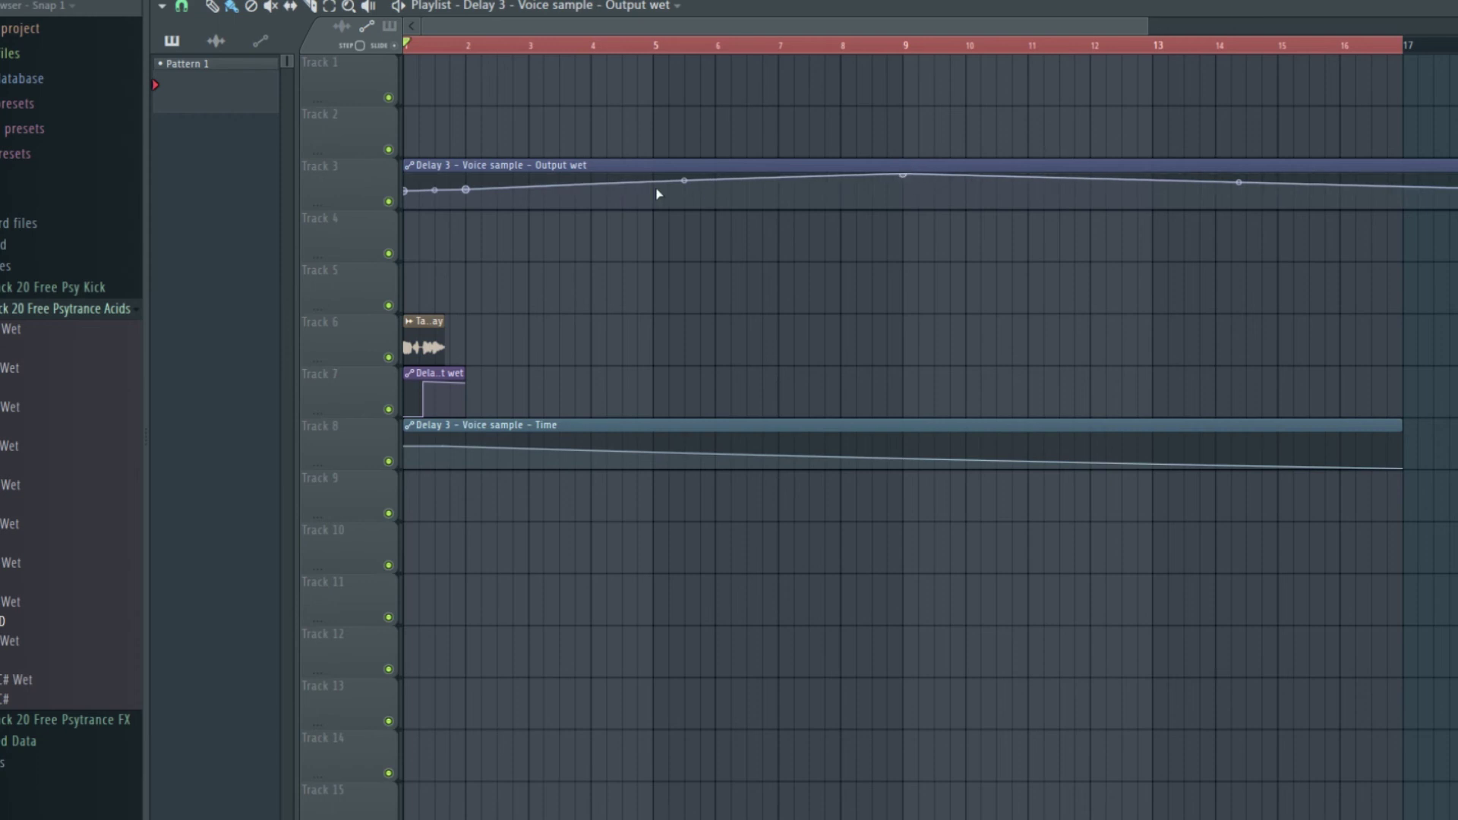
{"action": "left_click_drag", "start_coordinate": [1455, 186], "coordinate": [1402, 196]}
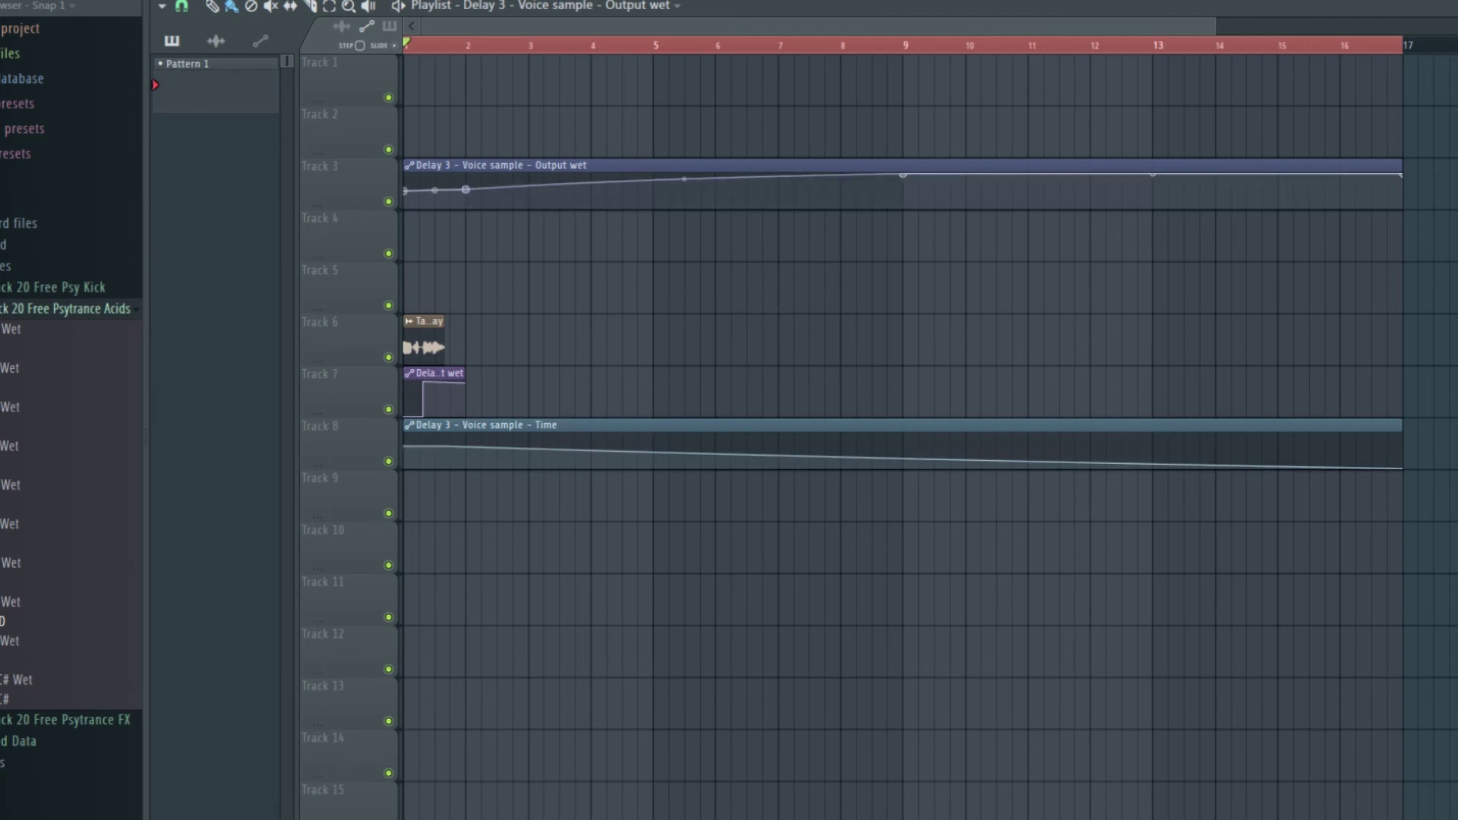
{"action": "key", "text": "F9"}
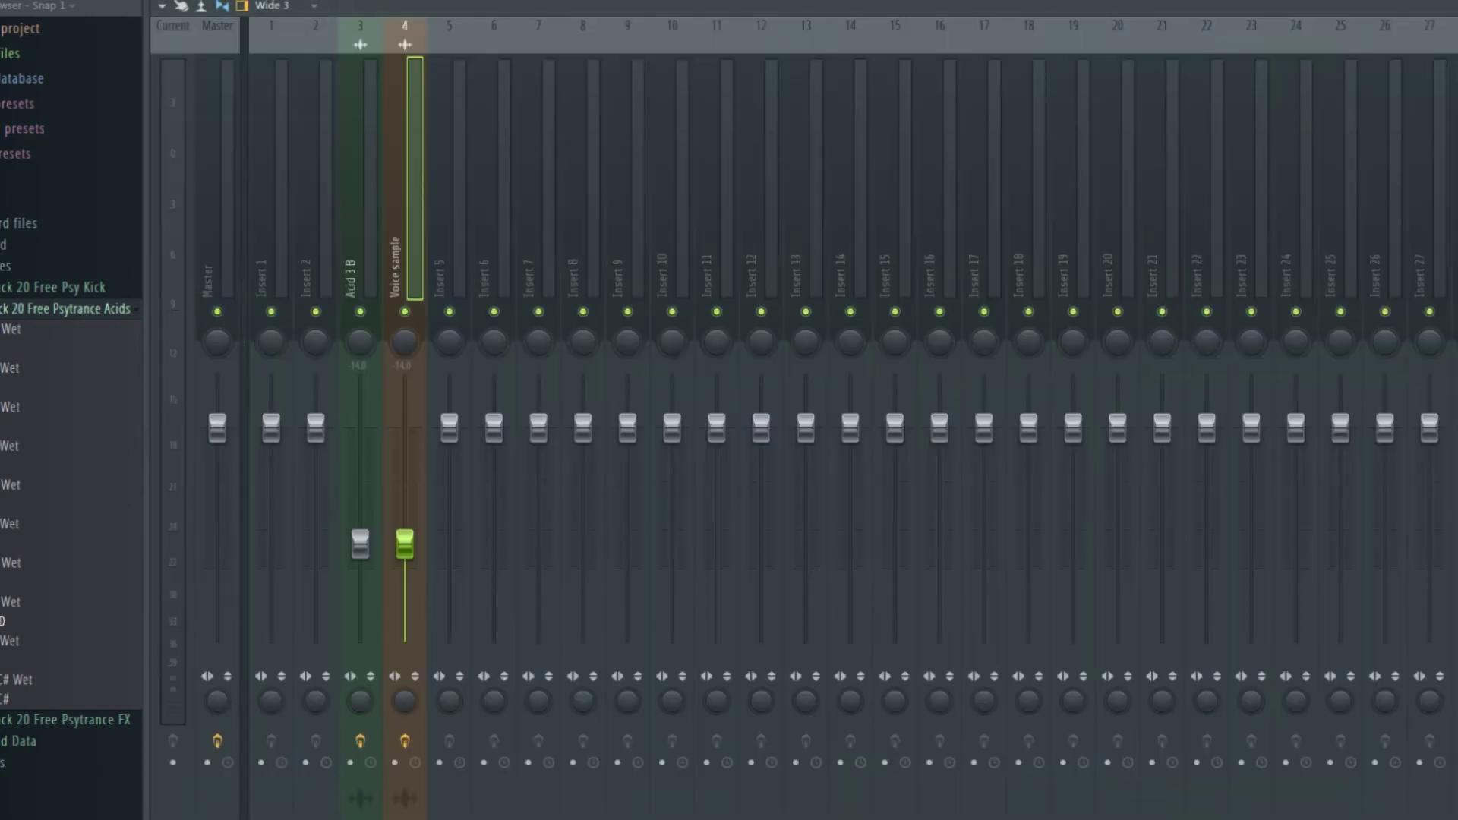
Lower Fruity Delay 3's Feedback Level slightly, bend the Track 8 Time curve to fall later, and play
{"action": "left_click_drag", "start_coordinate": [919, 218], "coordinate": [919, 232]}
{"action": "key", "text": "F5"}
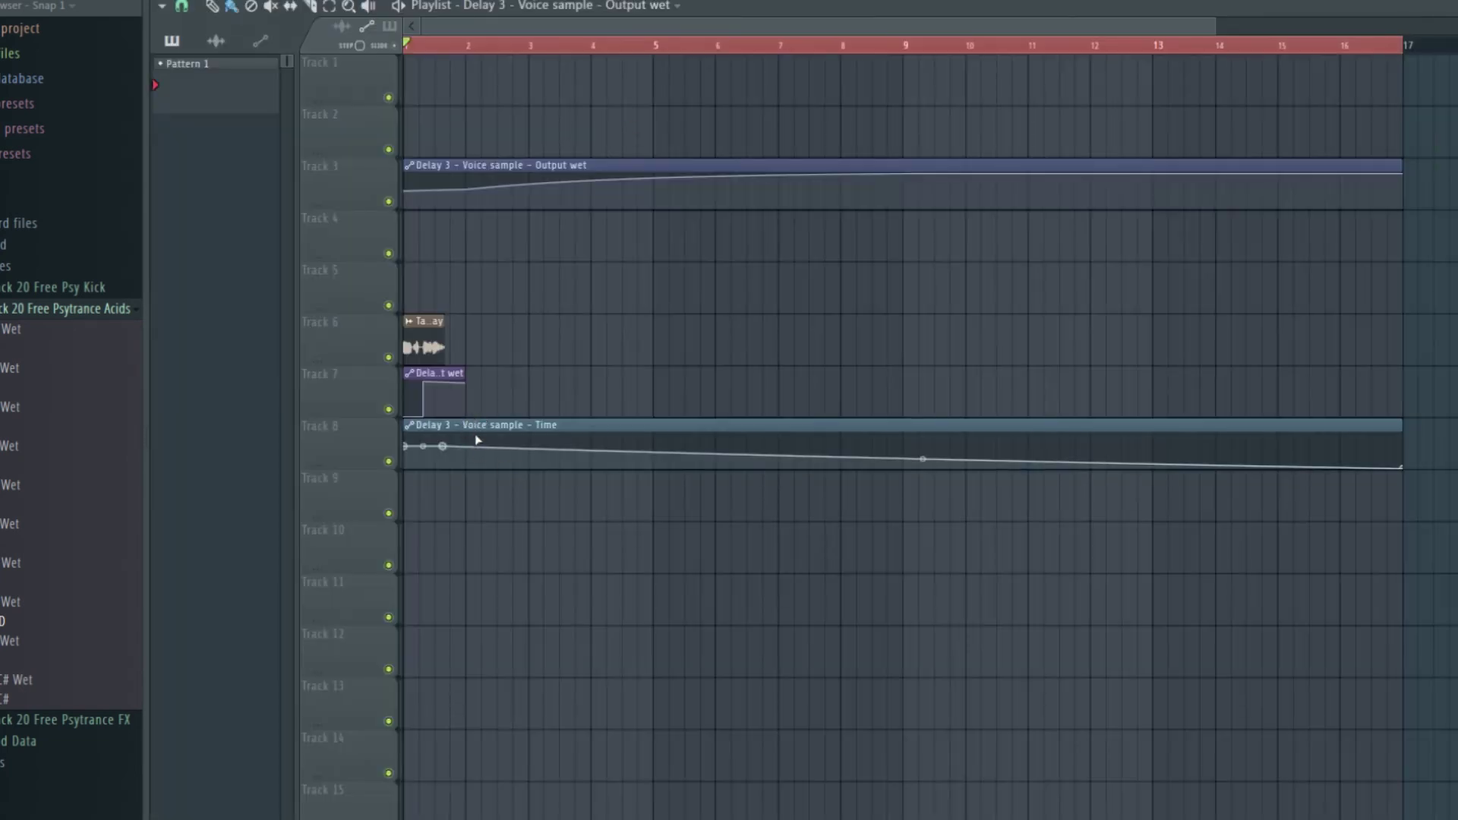
{"action": "mouse_move", "coordinate": [572, 210]}
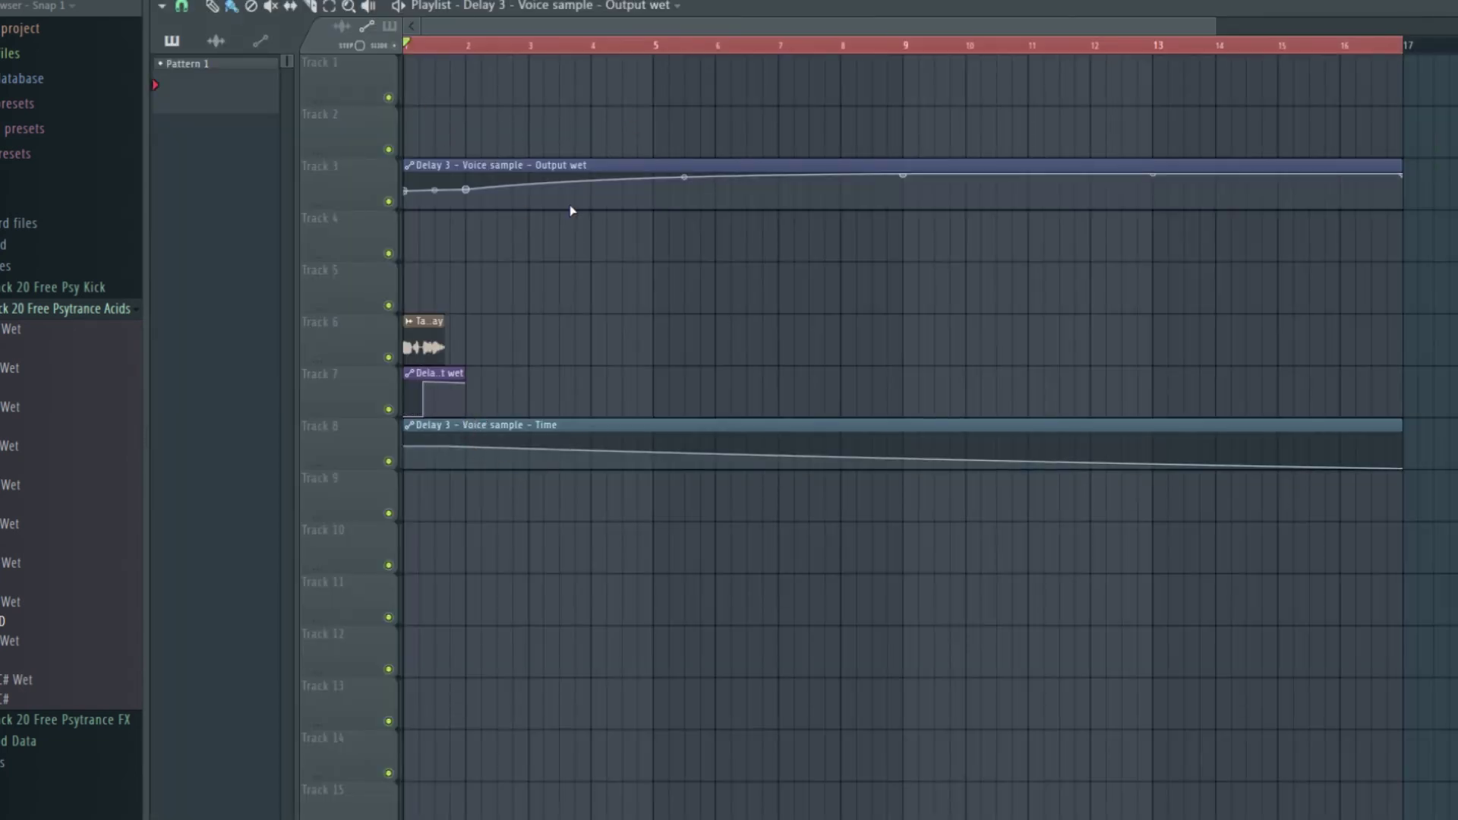
{"action": "mouse_move", "coordinate": [825, 442]}
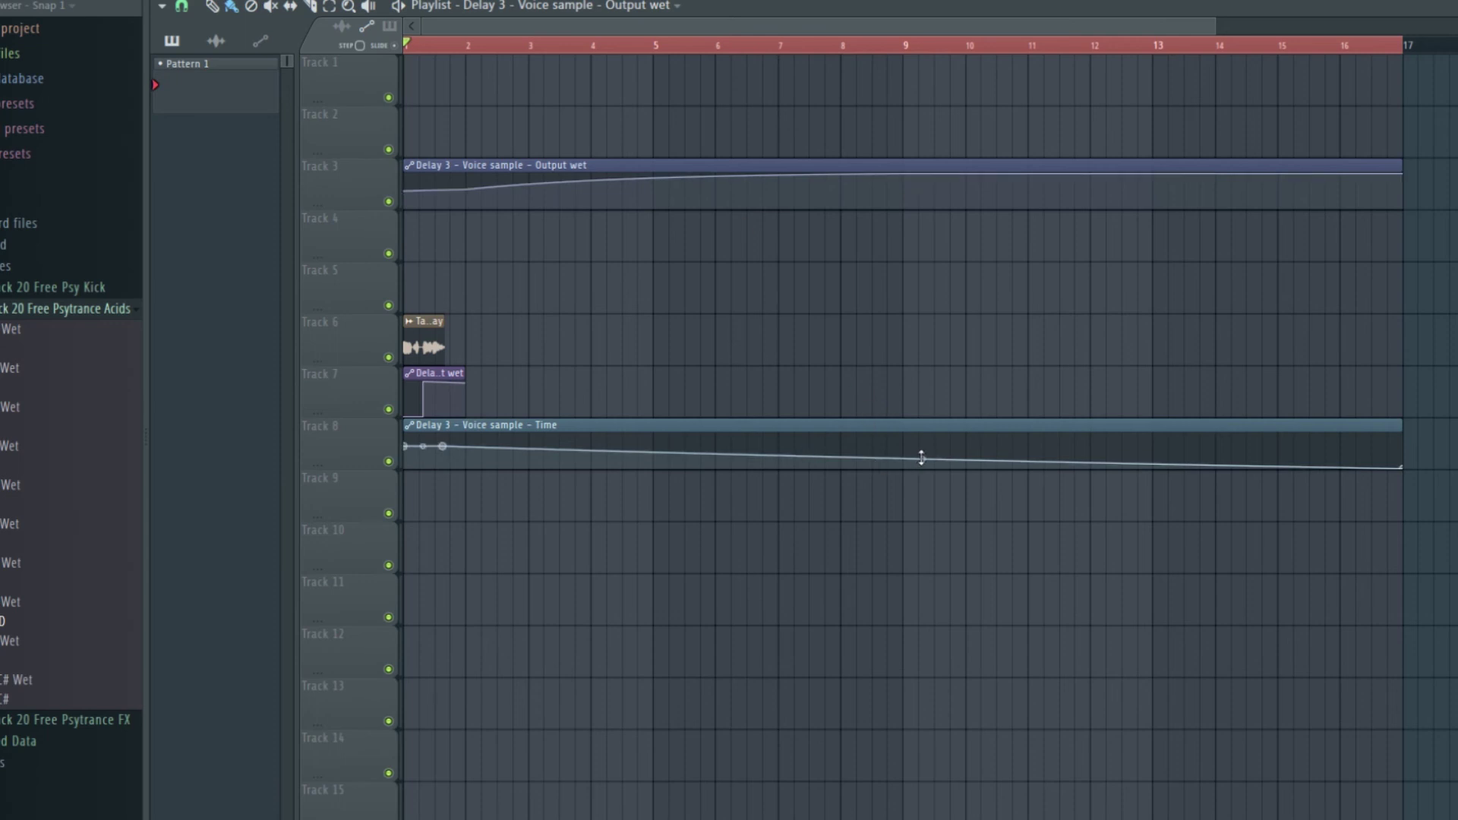
{"action": "left_click_drag", "start_coordinate": [921, 457], "coordinate": [919, 452]}
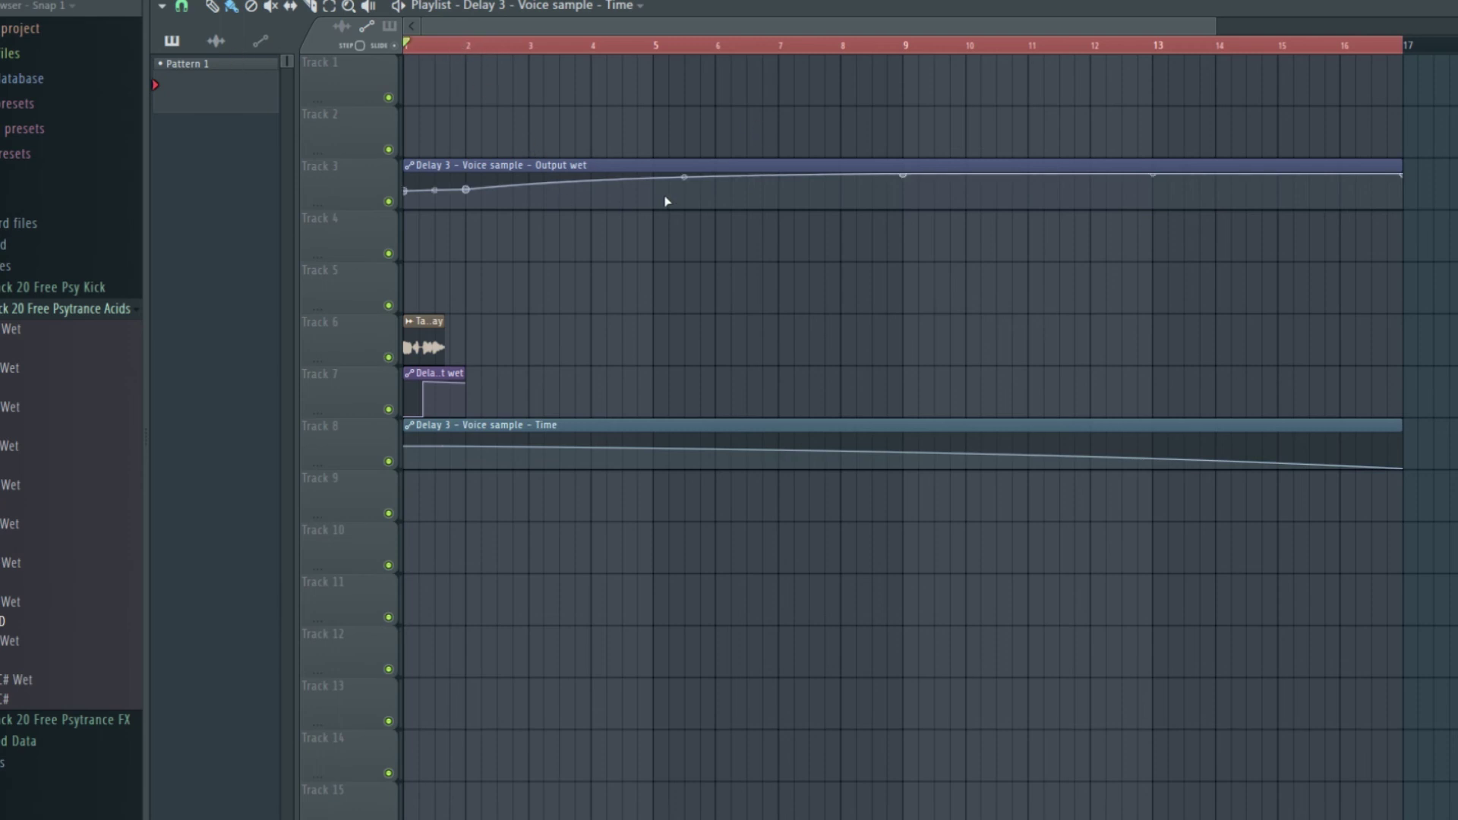
{"action": "left_click", "coordinate": [683, 176]}
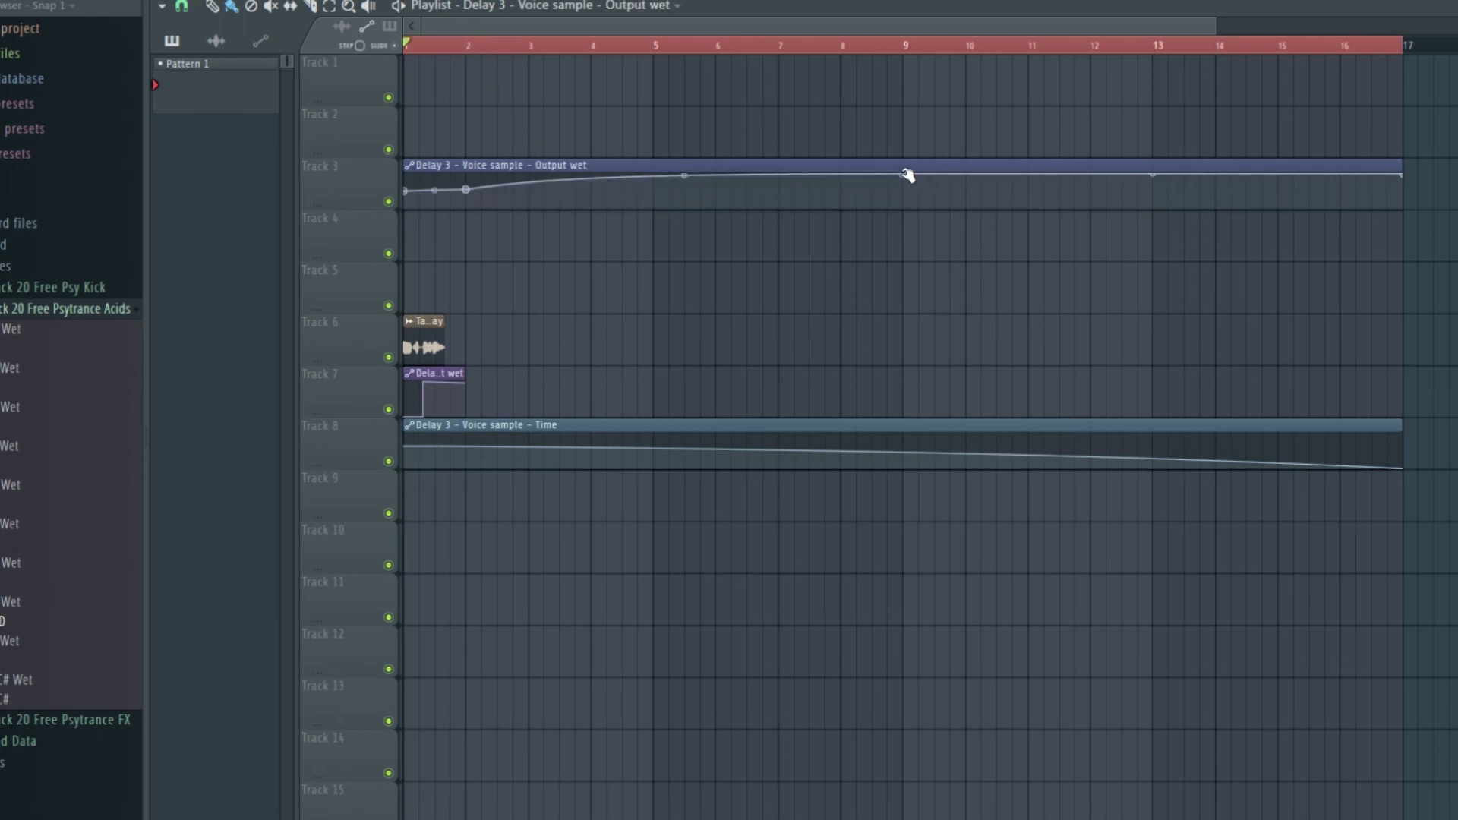
{"action": "key", "text": "space"}
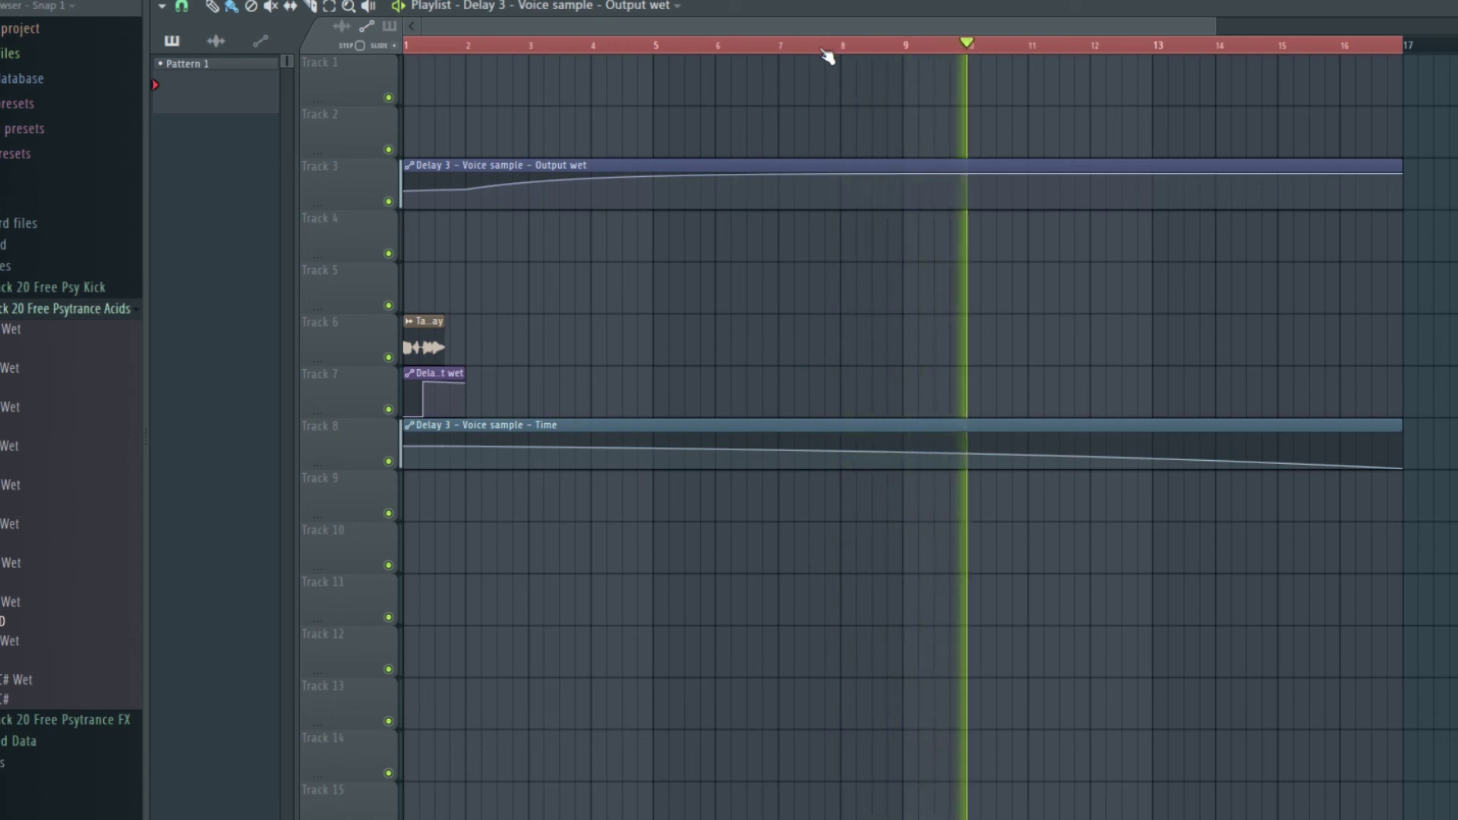
Drag the Track 3 Output wet clip's right edge out to about bar 19.5
{"action": "key", "text": "F9"}
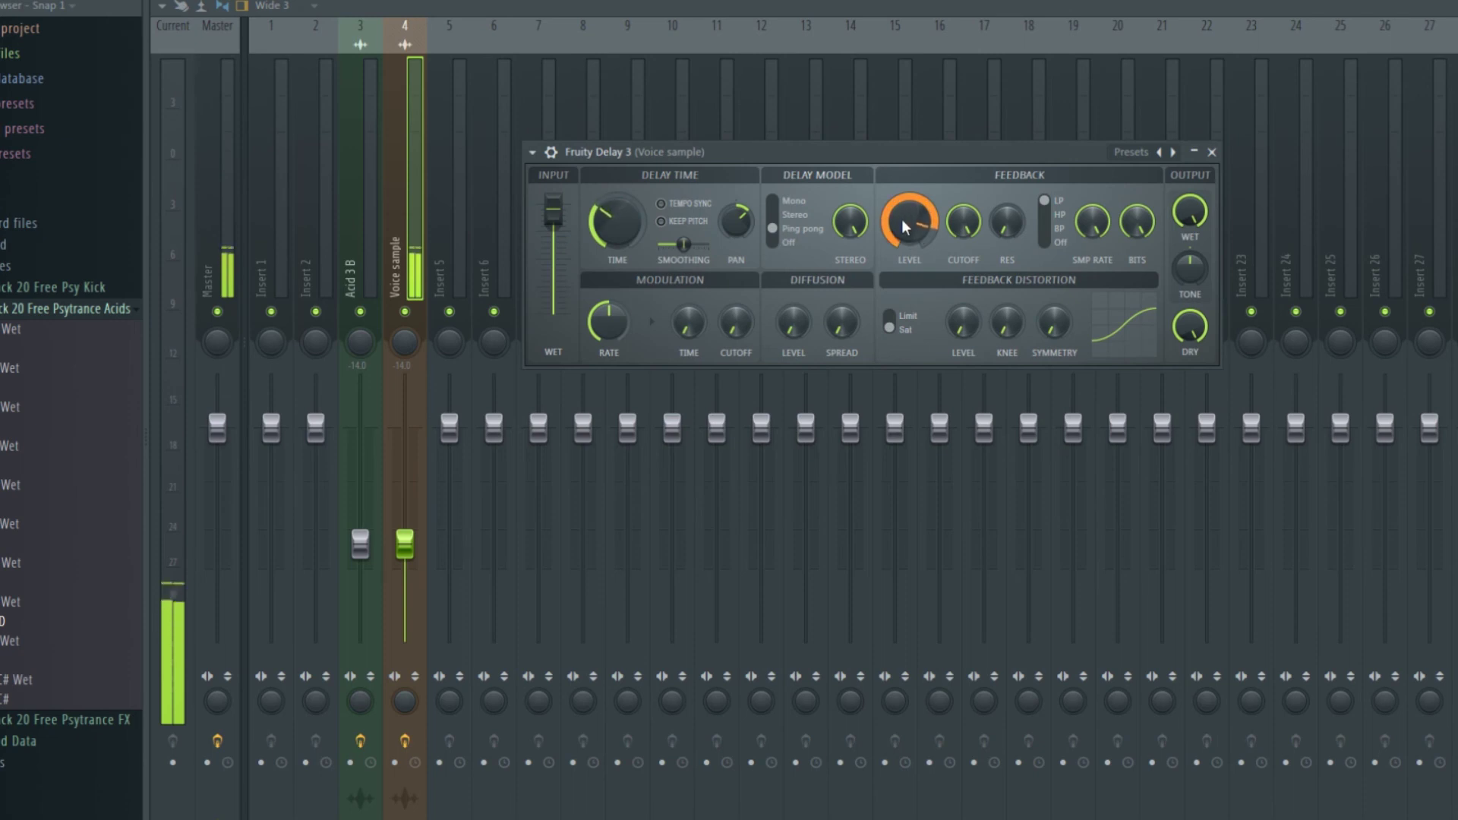
{"action": "key", "text": "F5"}
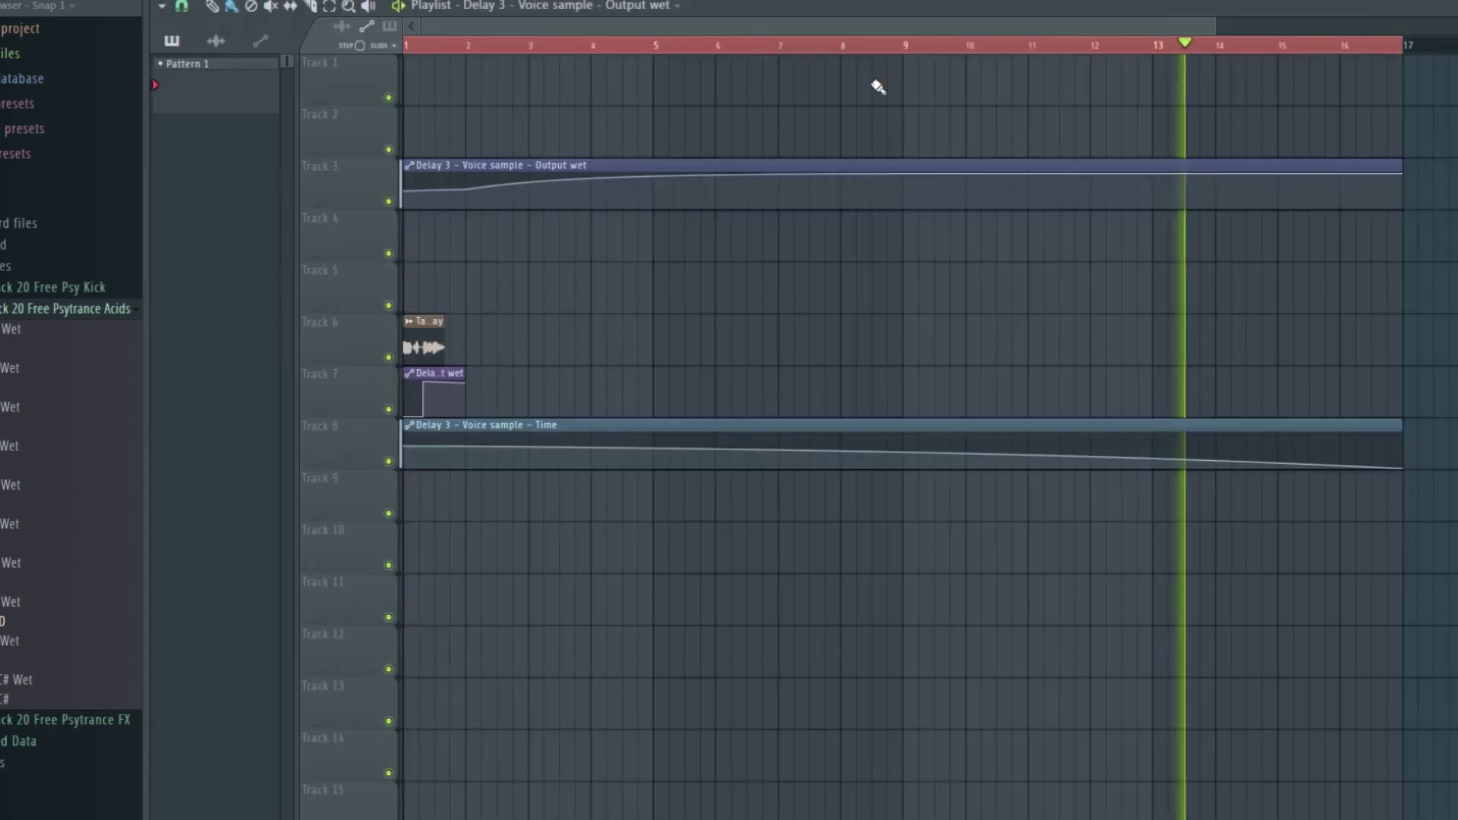
{"action": "scroll", "coordinate": [1033, 25], "scroll_direction": "down", "scroll_amount": 2}
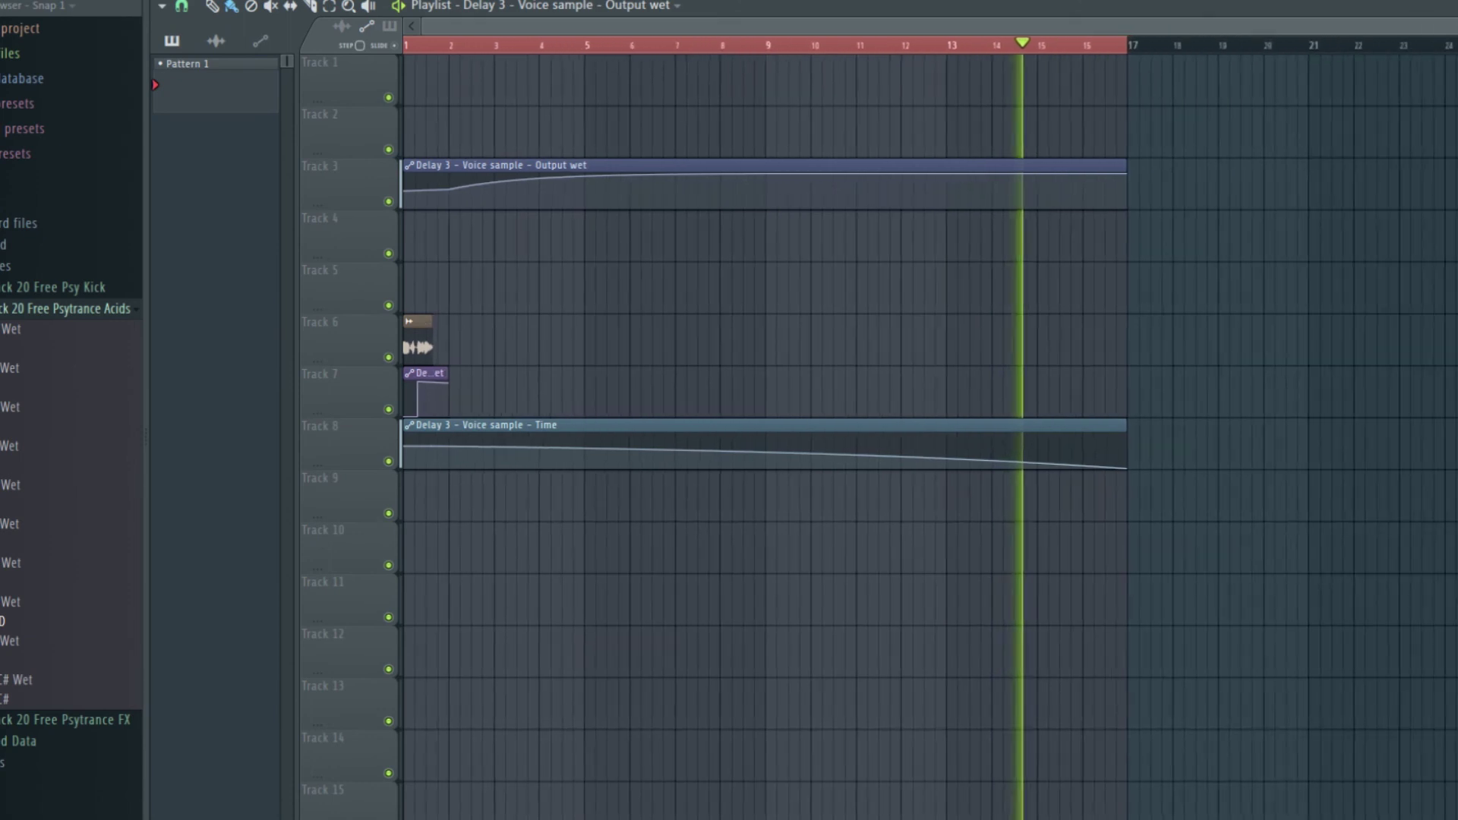
{"action": "left_click_drag", "start_coordinate": [1127, 182], "coordinate": [1173, 207]}
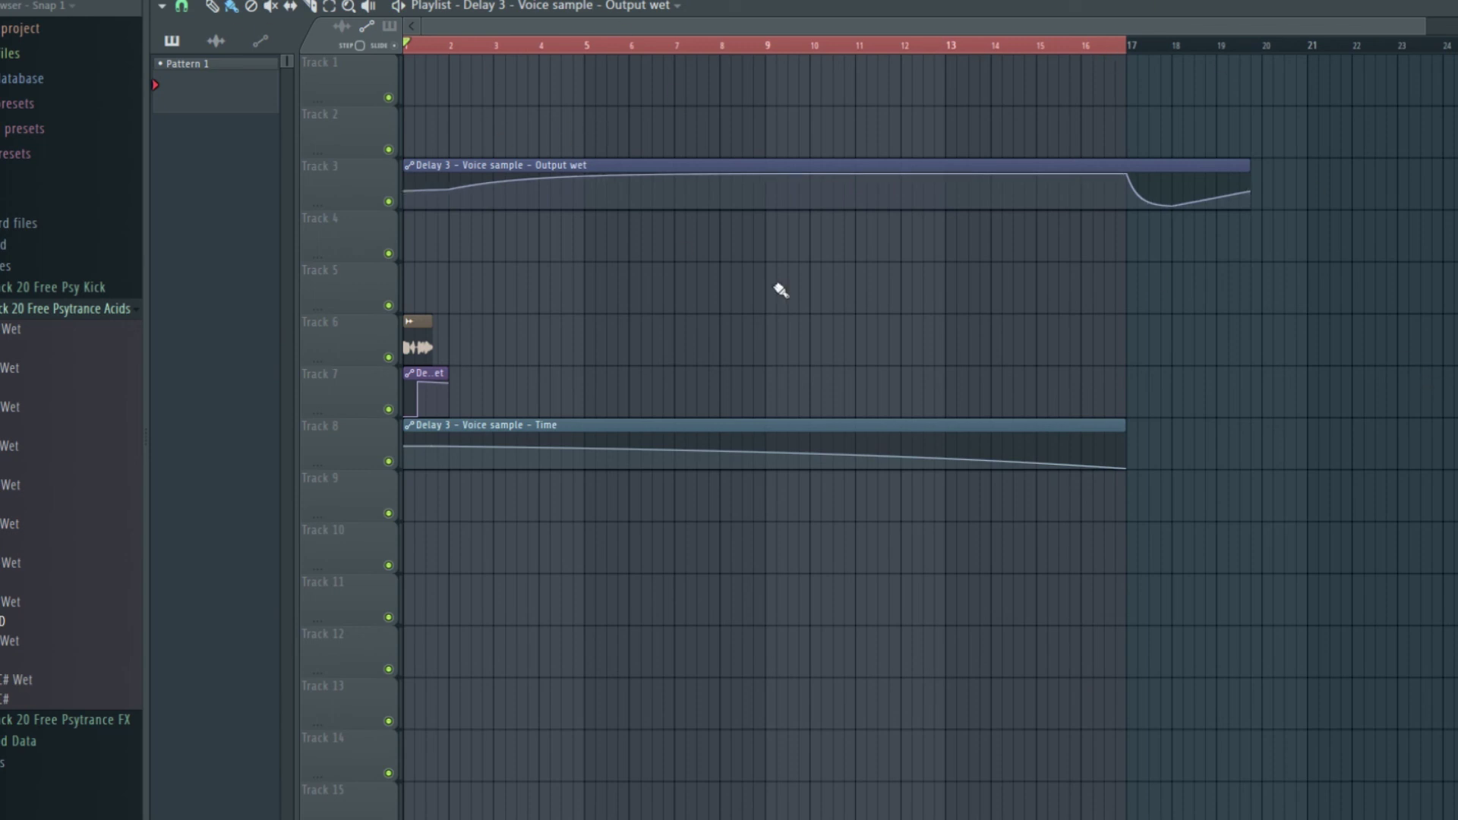
Drop the Output wet curve sharply at bar 17 and hold it flat at minimum to the end
{"action": "left_click", "coordinate": [944, 63]}
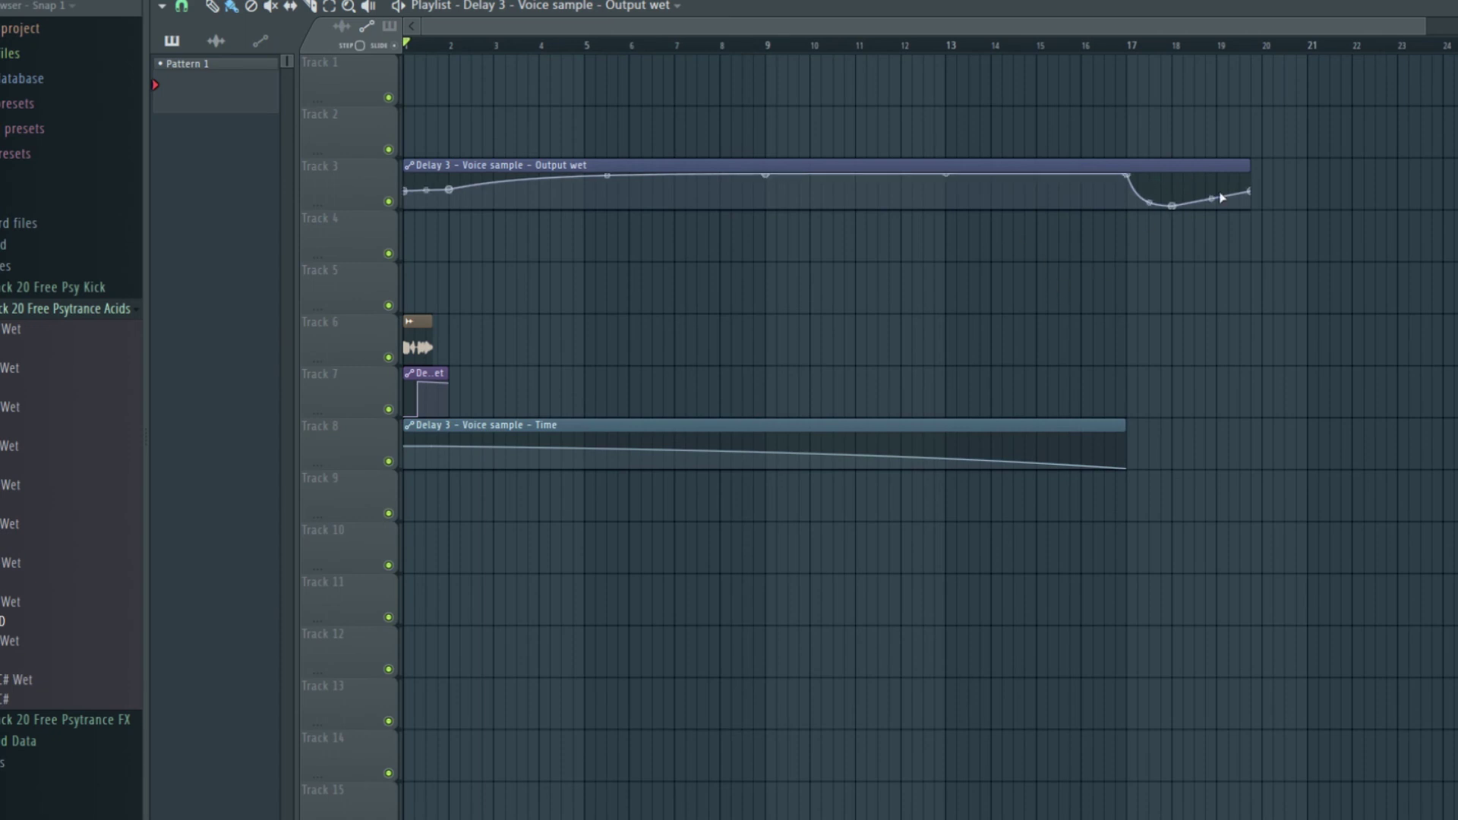
{"action": "left_click_drag", "start_coordinate": [1181, 207], "coordinate": [1137, 213]}
{"action": "left_click_drag", "start_coordinate": [1206, 165], "coordinate": [1227, 164]}
{"action": "left_click_drag", "start_coordinate": [1203, 191], "coordinate": [1213, 215]}
{"action": "left_click_drag", "start_coordinate": [765, 46], "coordinate": [1139, 47]}
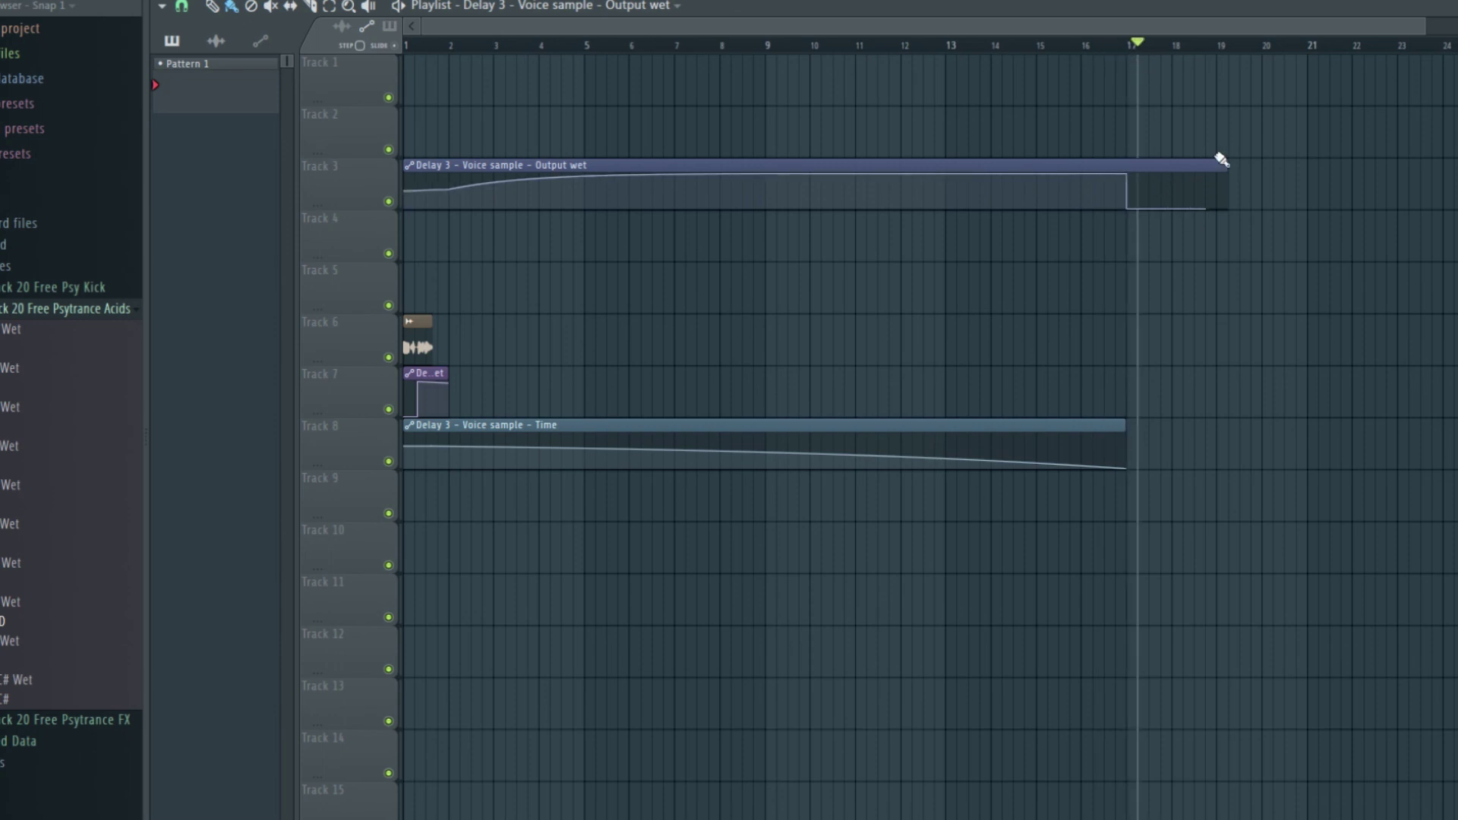
{"action": "key", "text": "F9"}
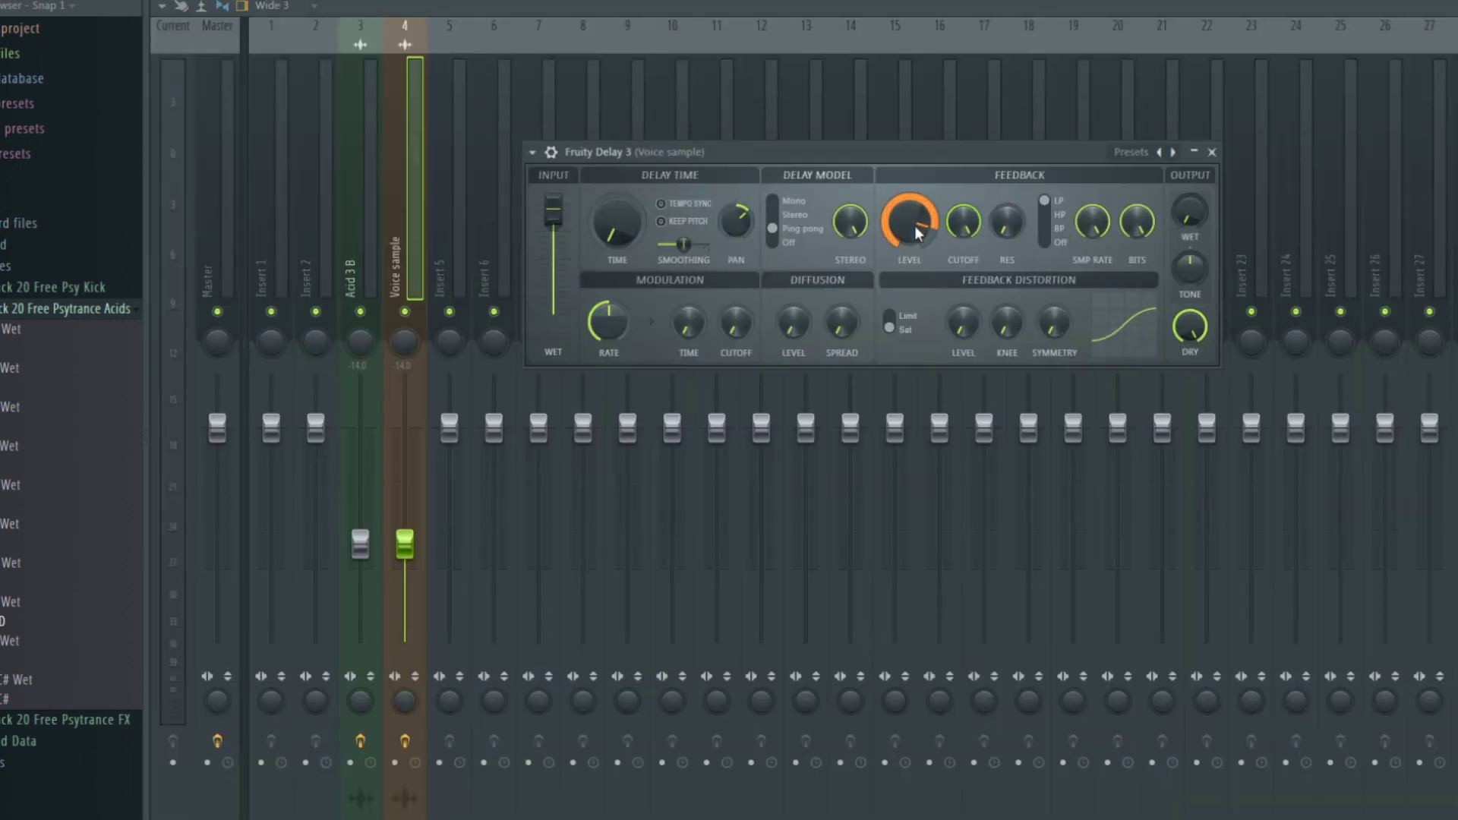
{"action": "key", "text": "F5"}
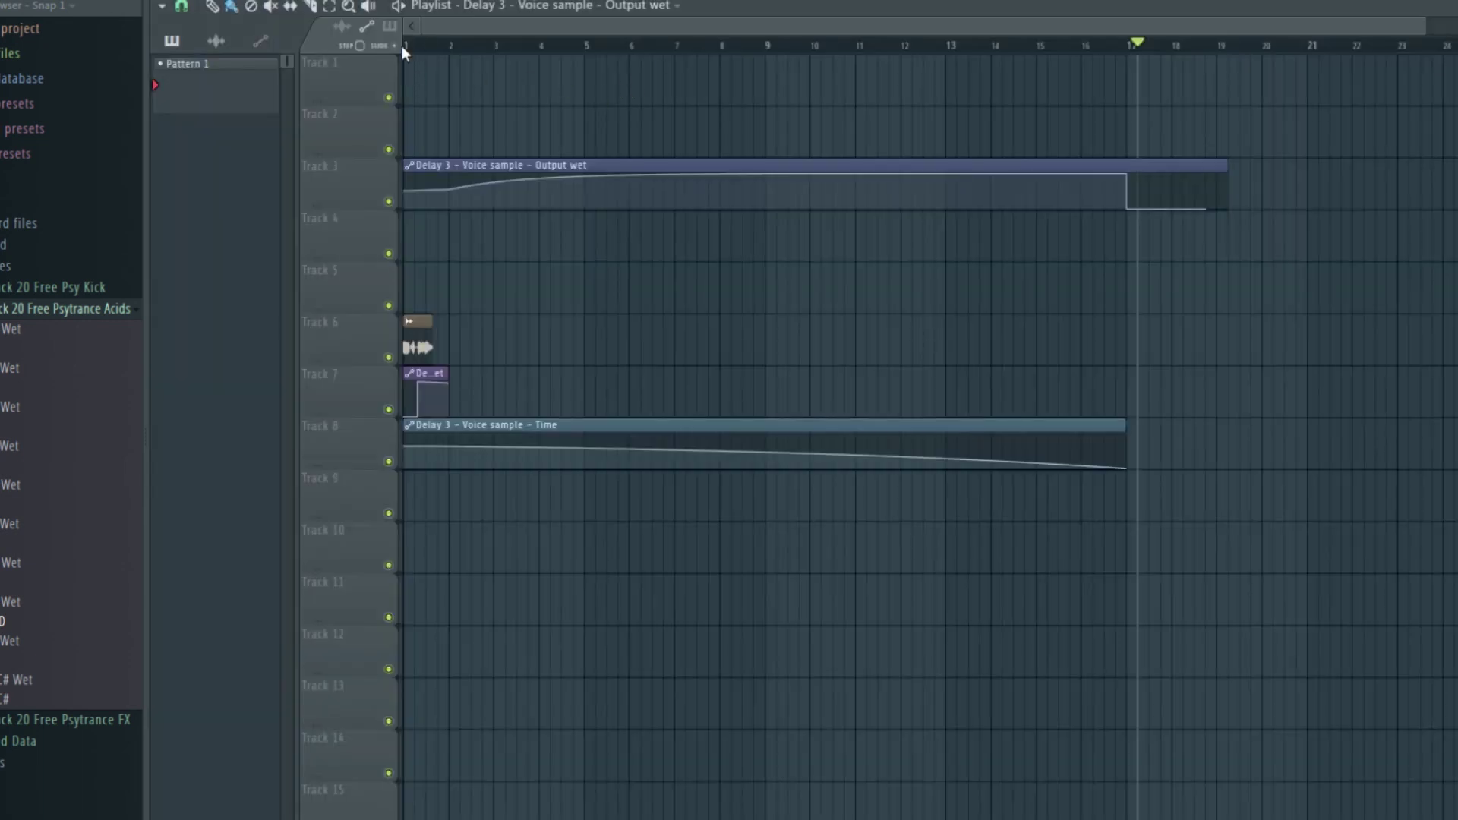
{"action": "left_click", "coordinate": [423, 48]}
{"action": "left_click", "coordinate": [769, 47]}
{"action": "mouse_move", "coordinate": [775, 49]}
{"action": "left_mouse_down"}
{"action": "mouse_move", "coordinate": [997, 78]}
{"action": "mouse_move", "coordinate": [642, 88]}
{"action": "mouse_move", "coordinate": [1226, 90]}
{"action": "mouse_move", "coordinate": [922, 91]}
{"action": "left_mouse_up"}
{"action": "key", "text": "space"}
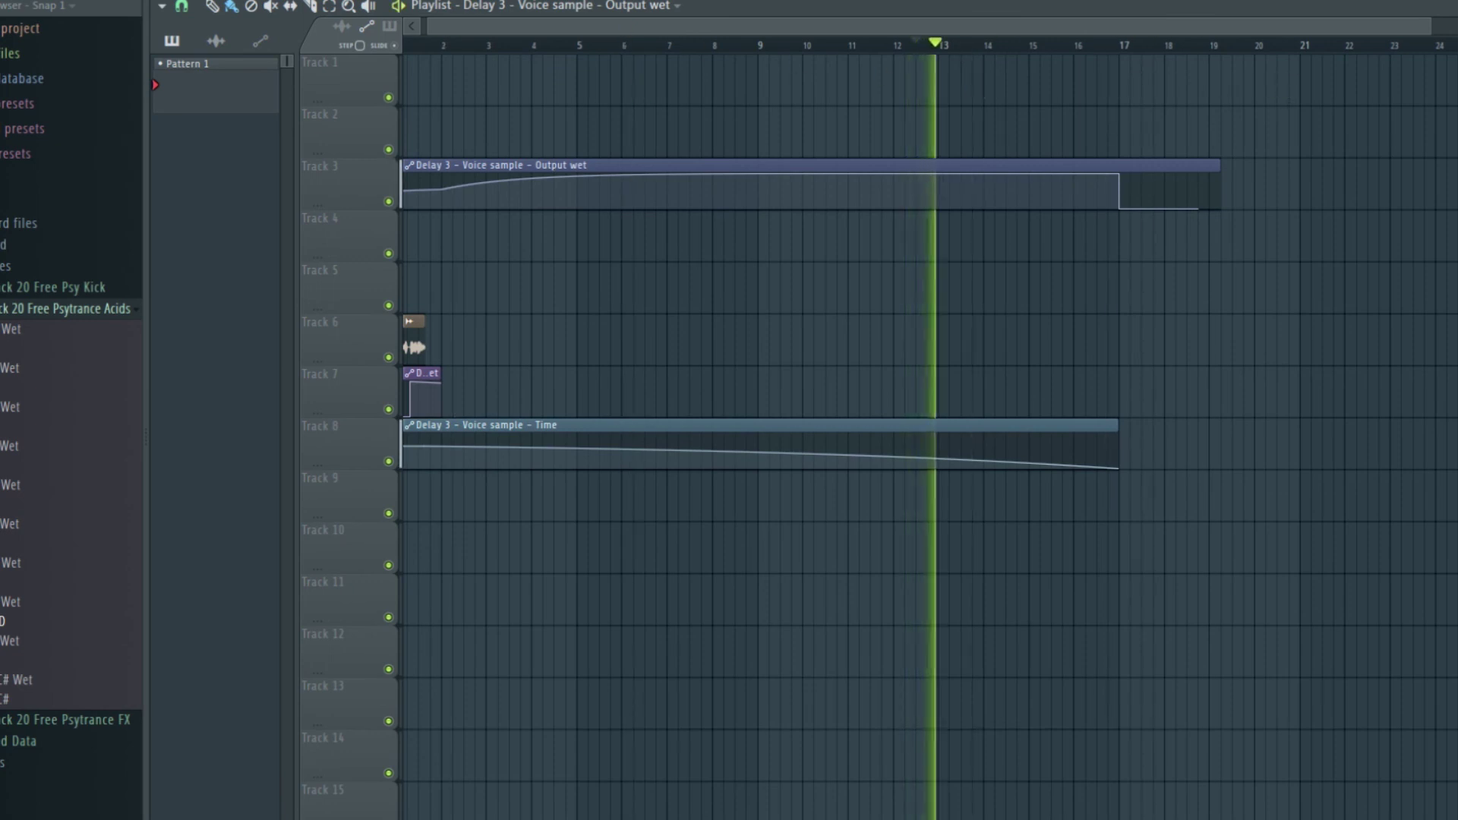
{"action": "key", "text": "space"}
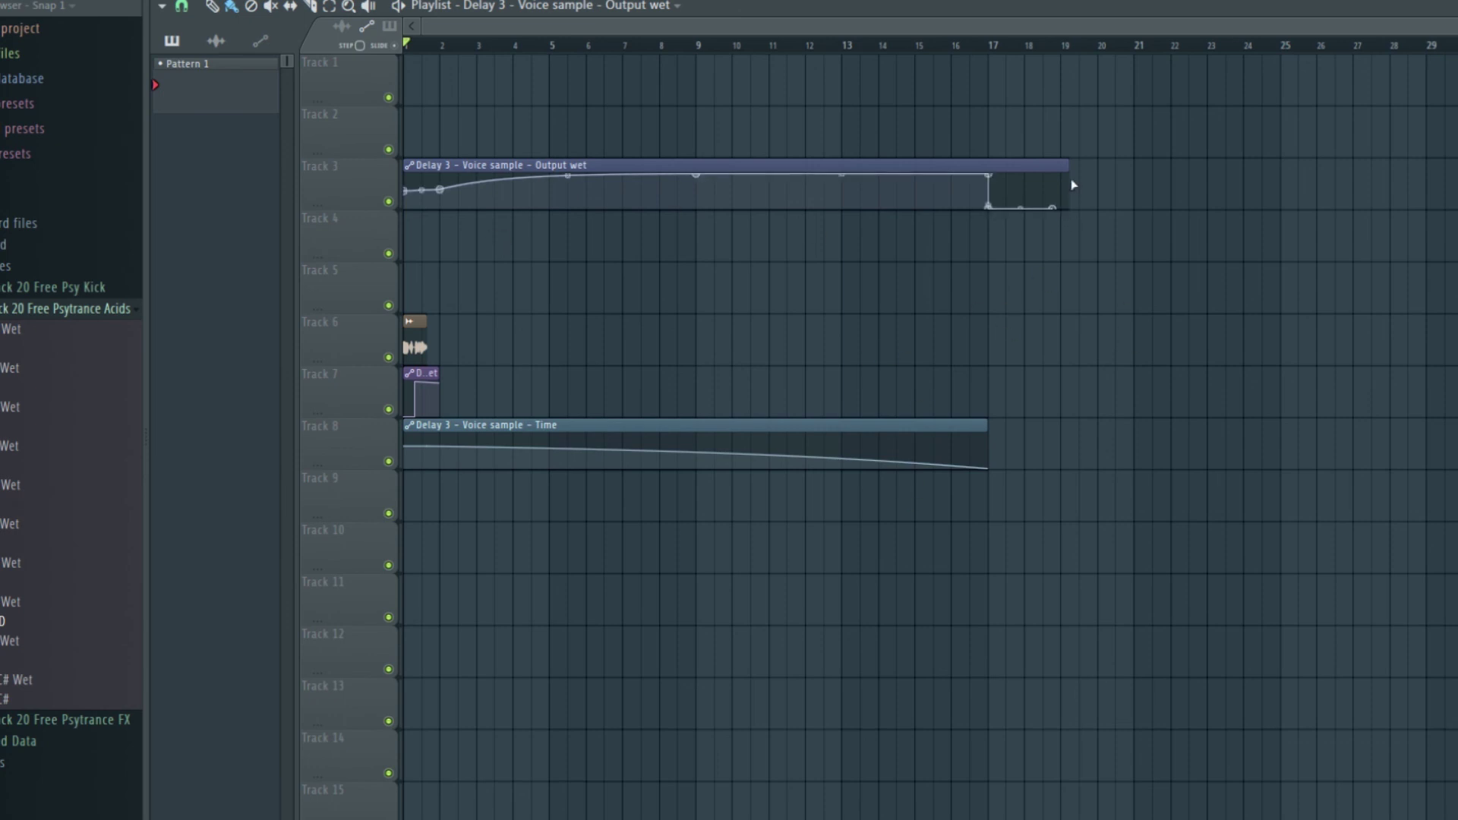
Add Edison to an empty effect slot on the Voice sample mixer insert
{"action": "key", "text": "F9"}
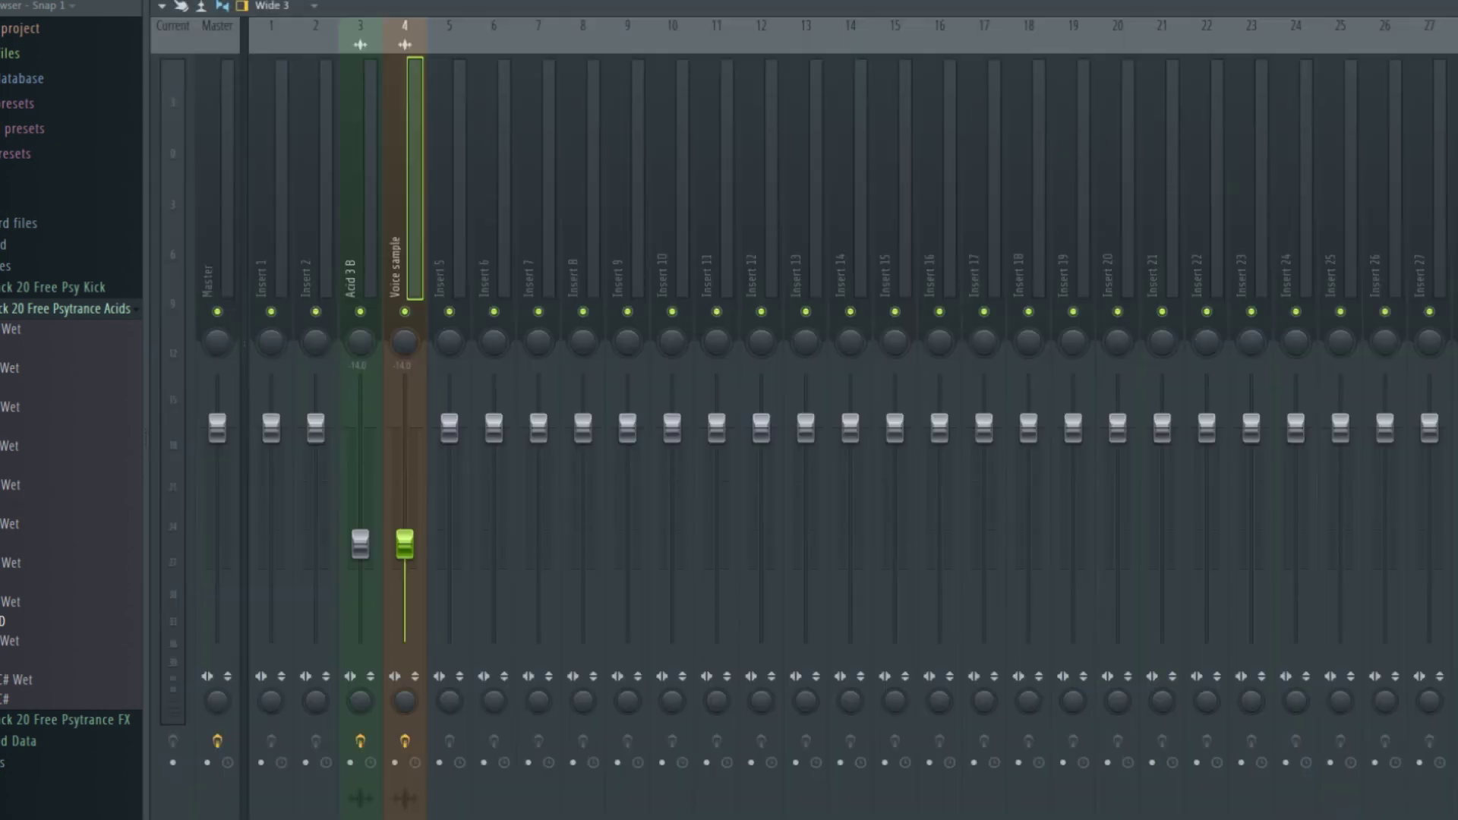
{"action": "left_click", "coordinate": [1040, 71]}
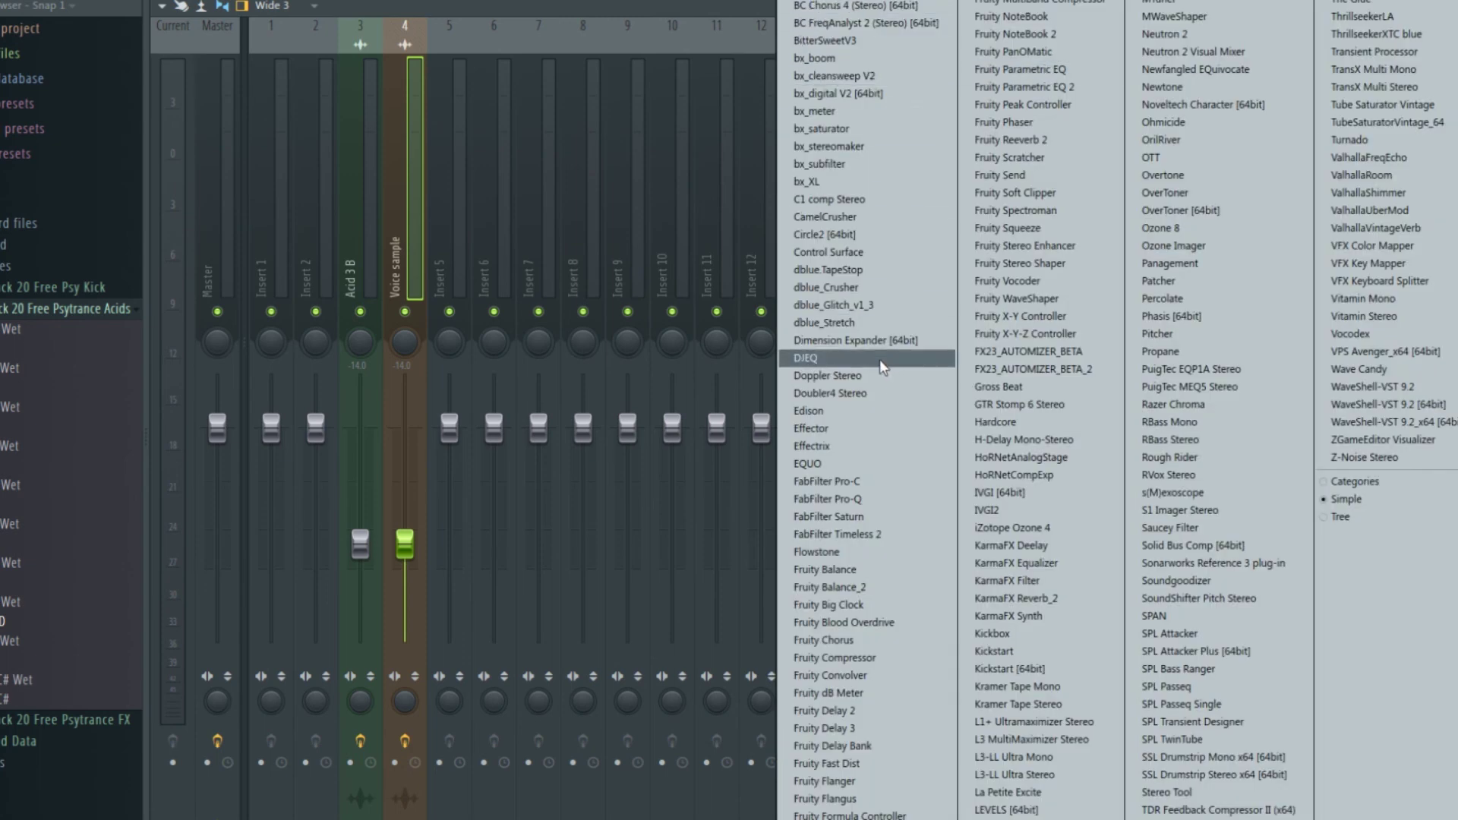
{"action": "left_click", "coordinate": [877, 414]}
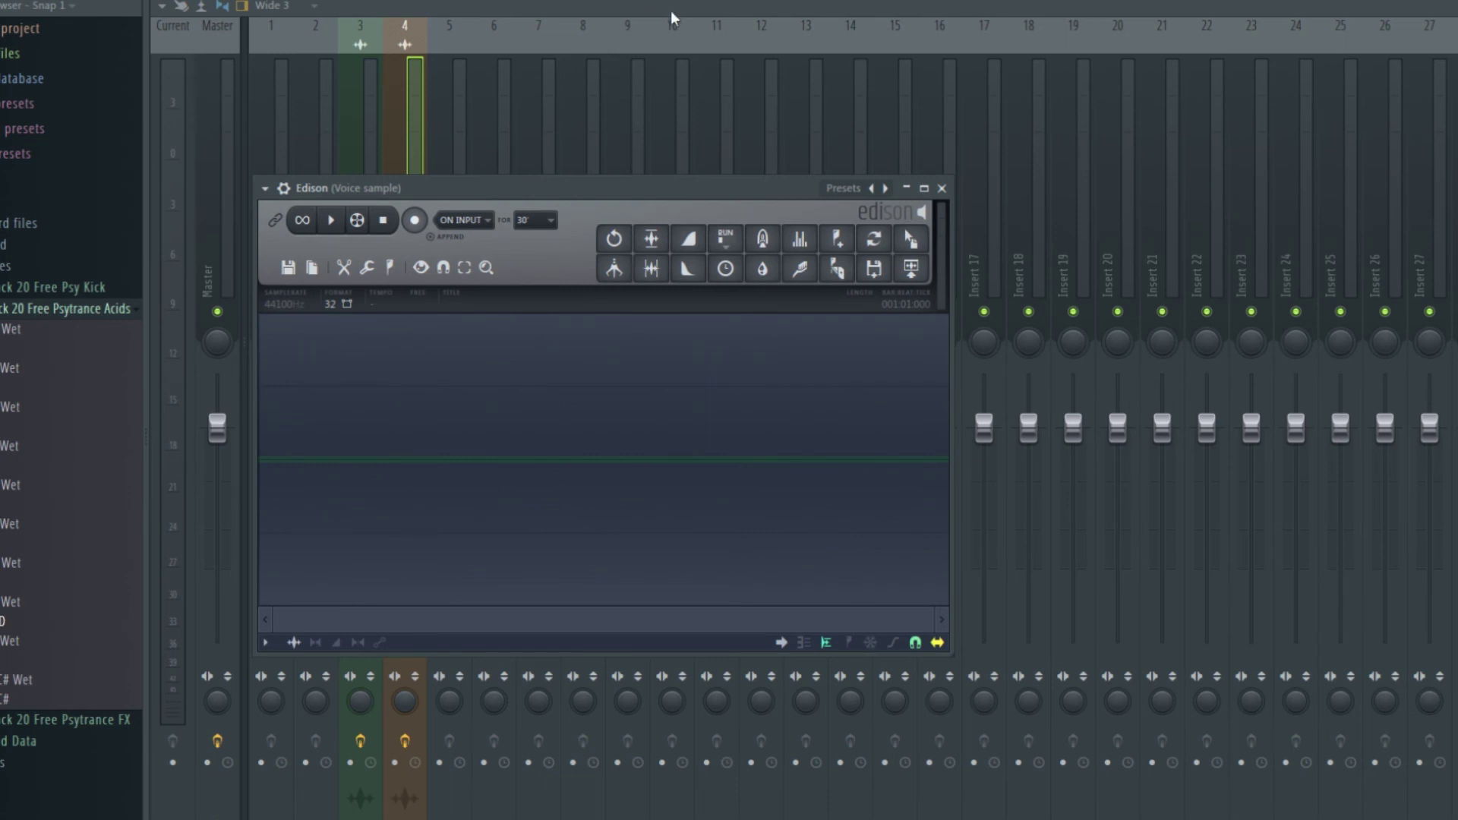
{"action": "key", "text": "F5"}
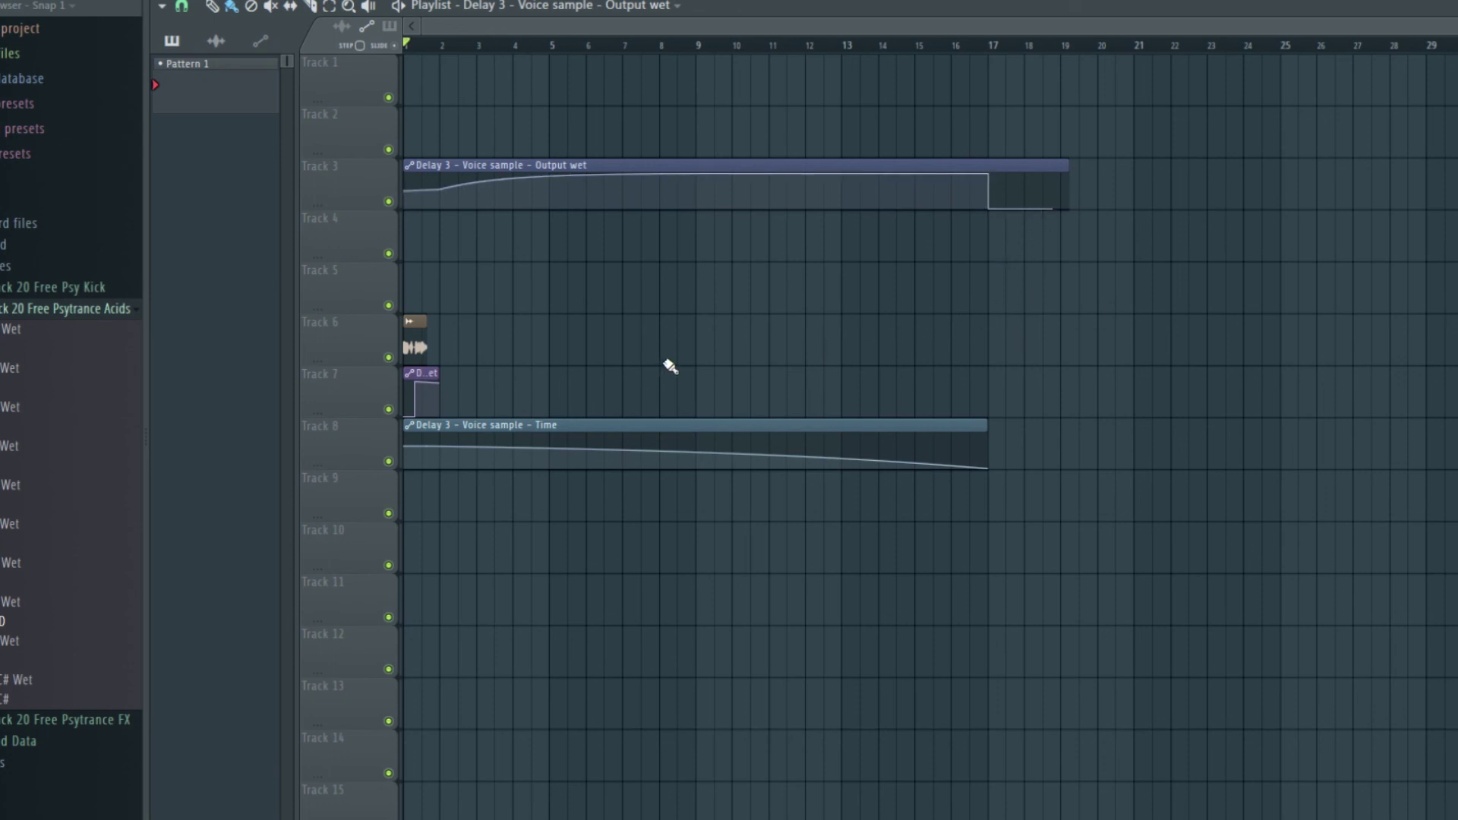
Toggle the mixer a few times, ending on the playlist with the Output wet and Time clips
{"action": "key", "text": "F9"}
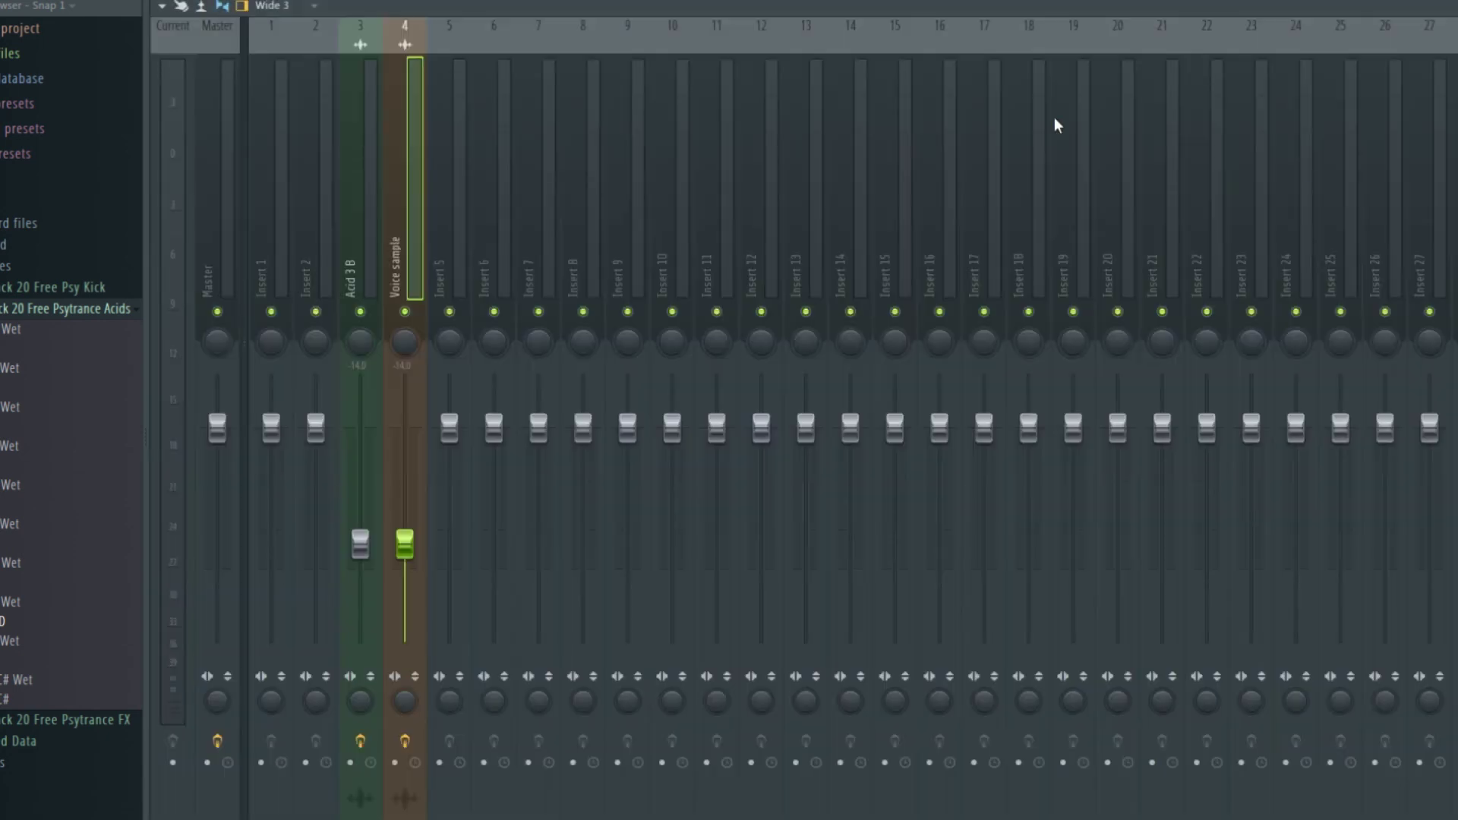
{"action": "key", "text": "F9"}
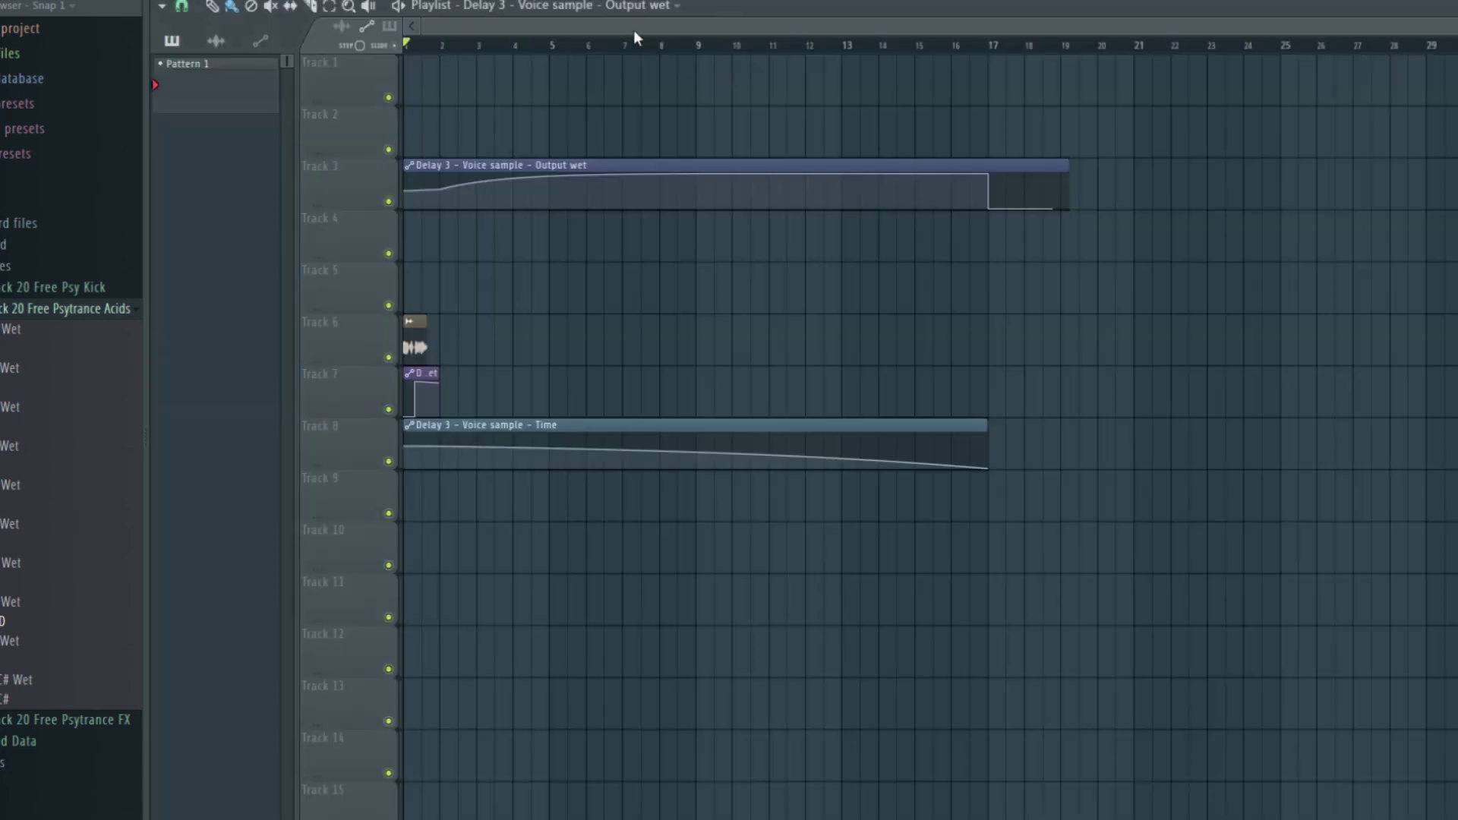
{"action": "key", "text": "F9"}
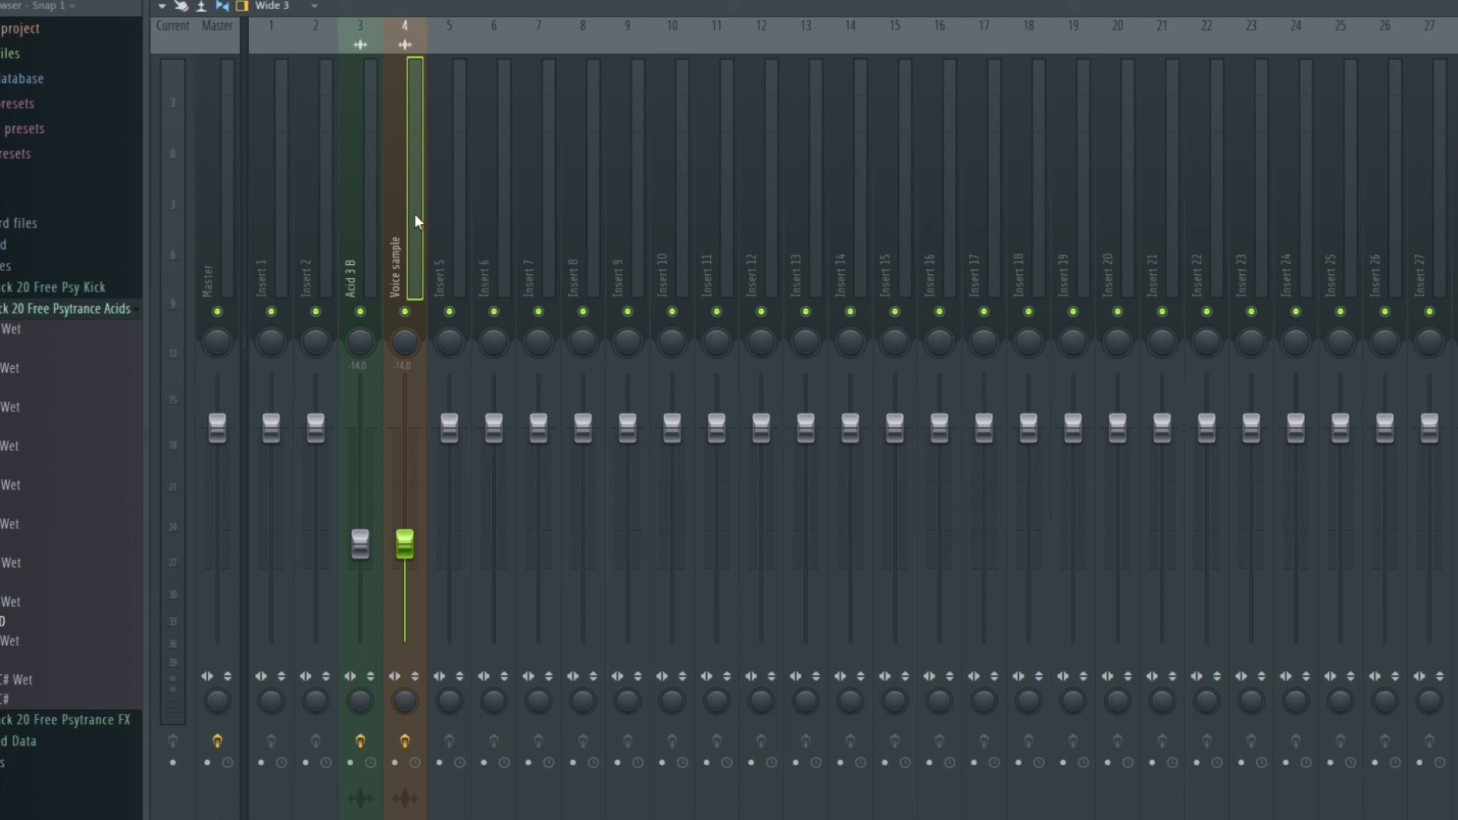
{"action": "key", "text": "F9"}
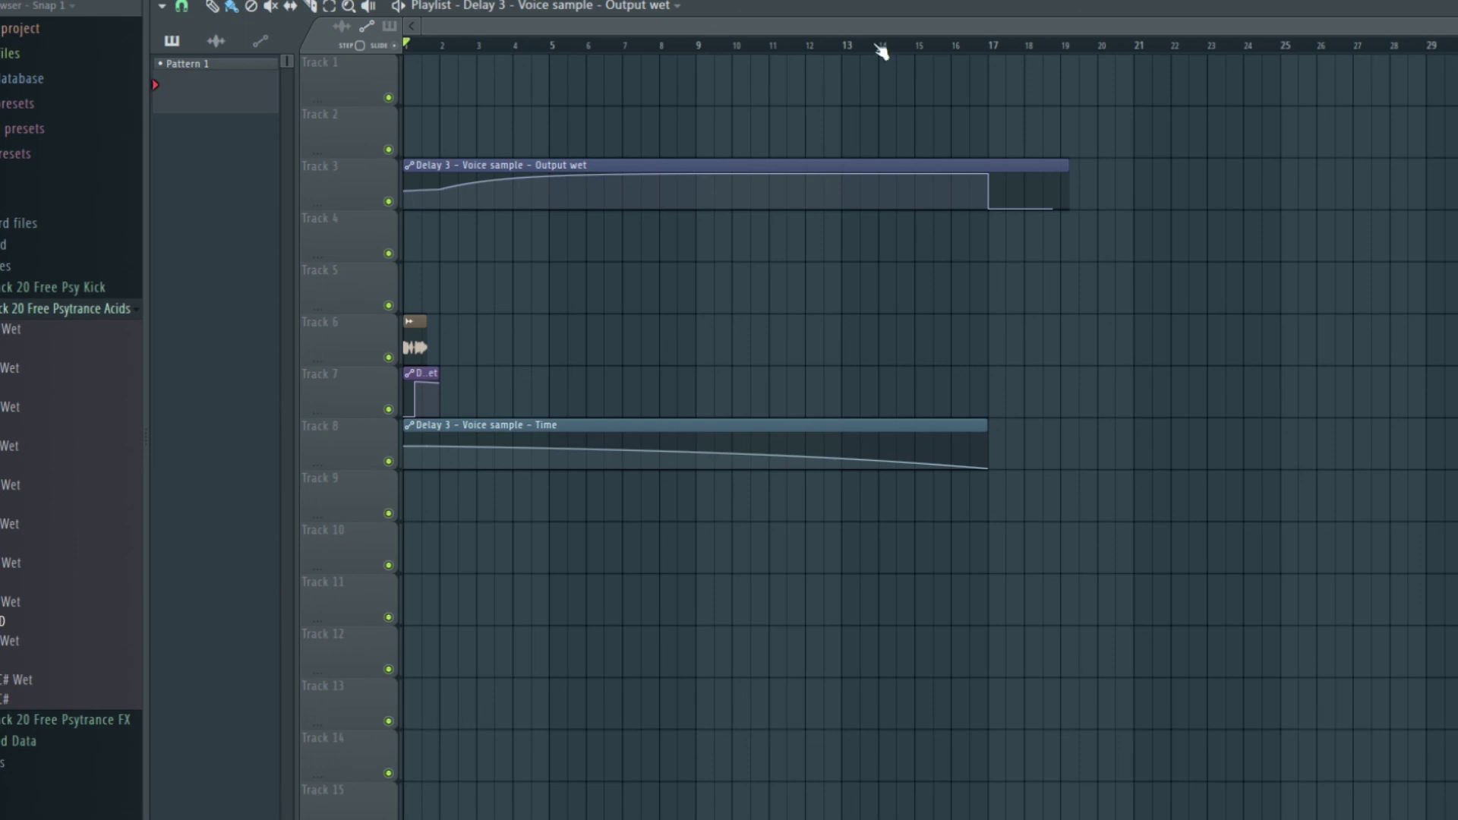
{"action": "key", "text": "F9"}
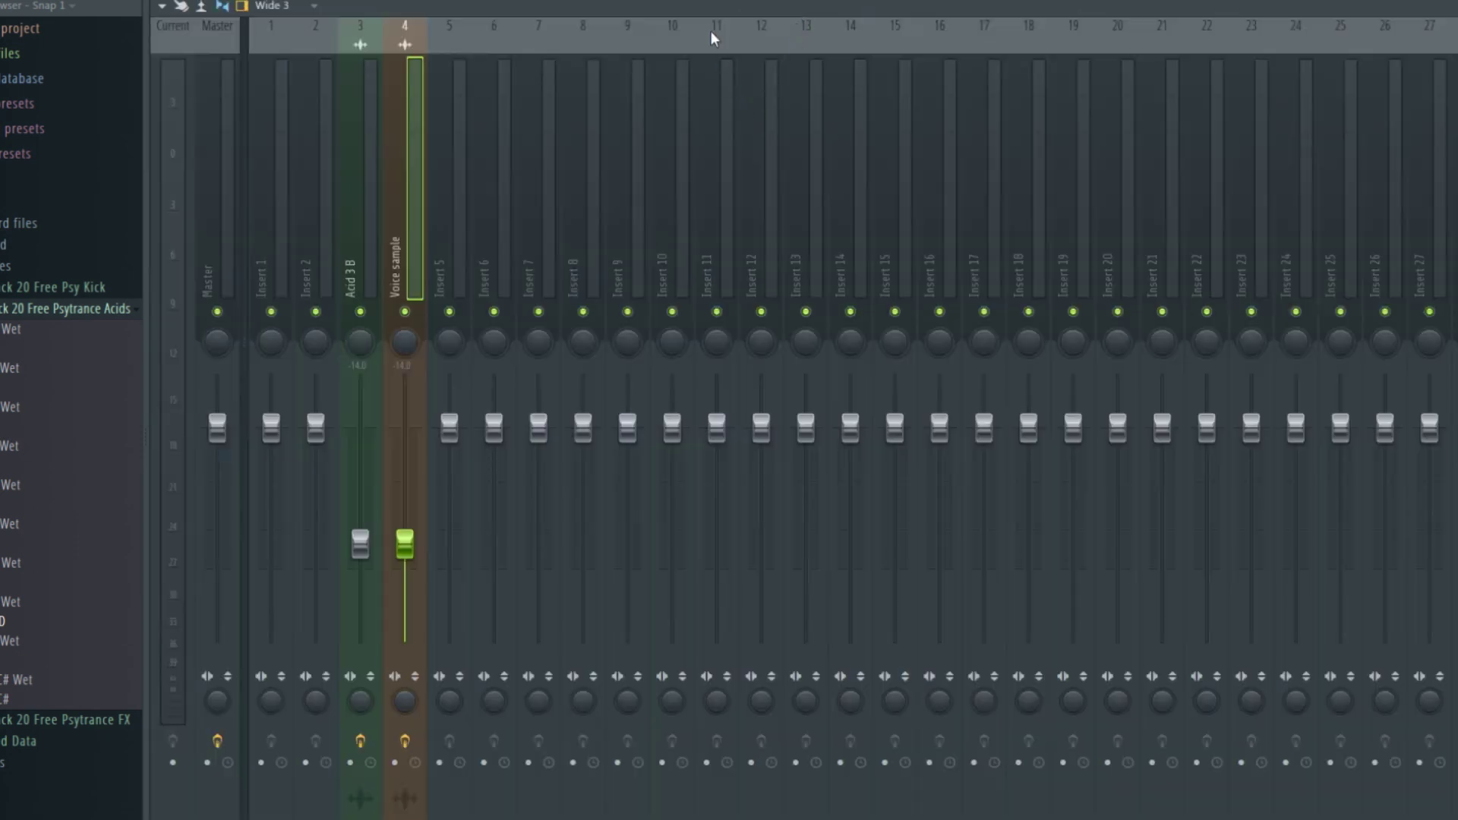
{"action": "key", "text": "F5"}
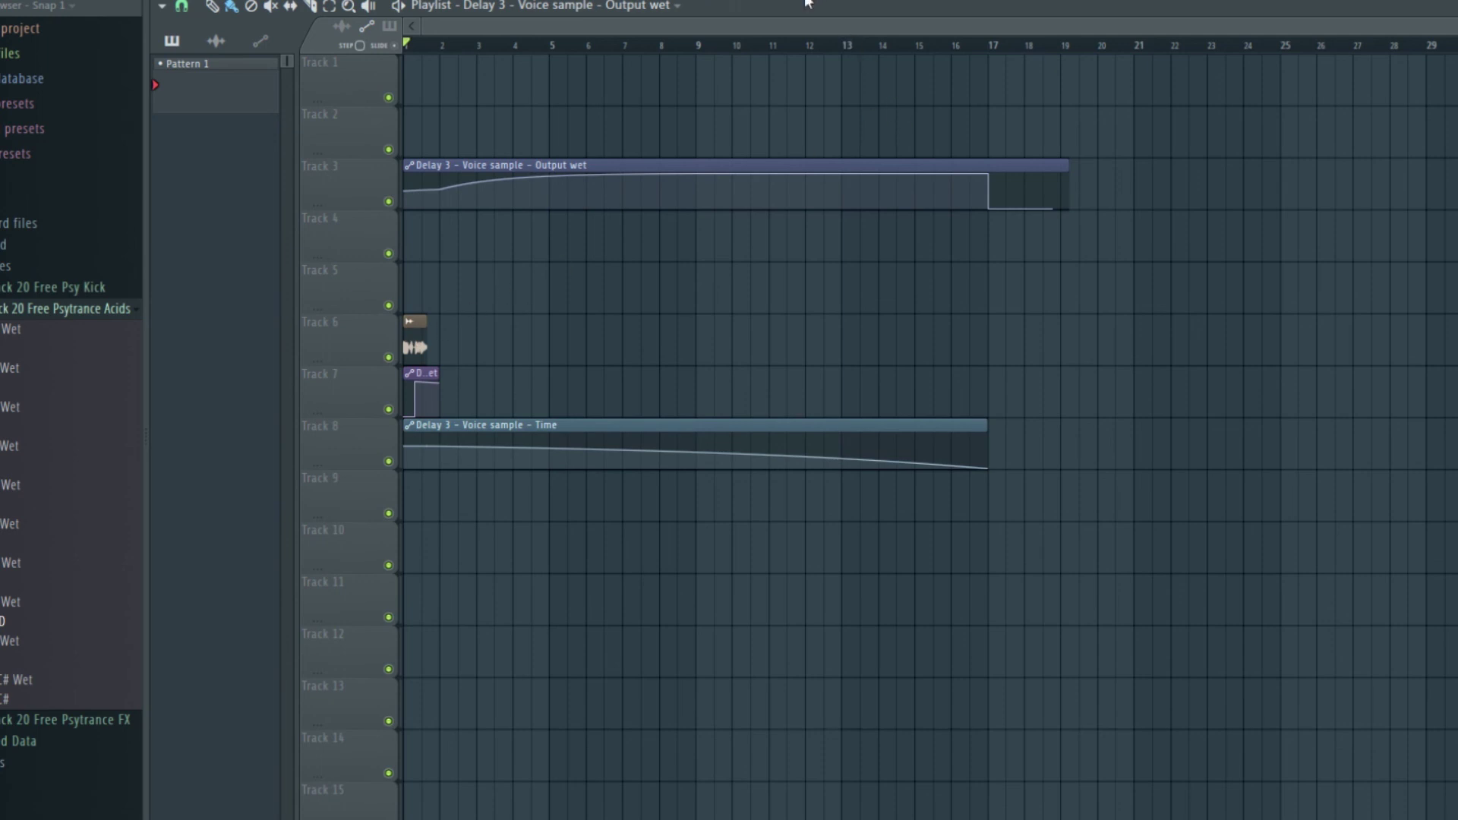
{"action": "mouse_move", "coordinate": [887, 204]}
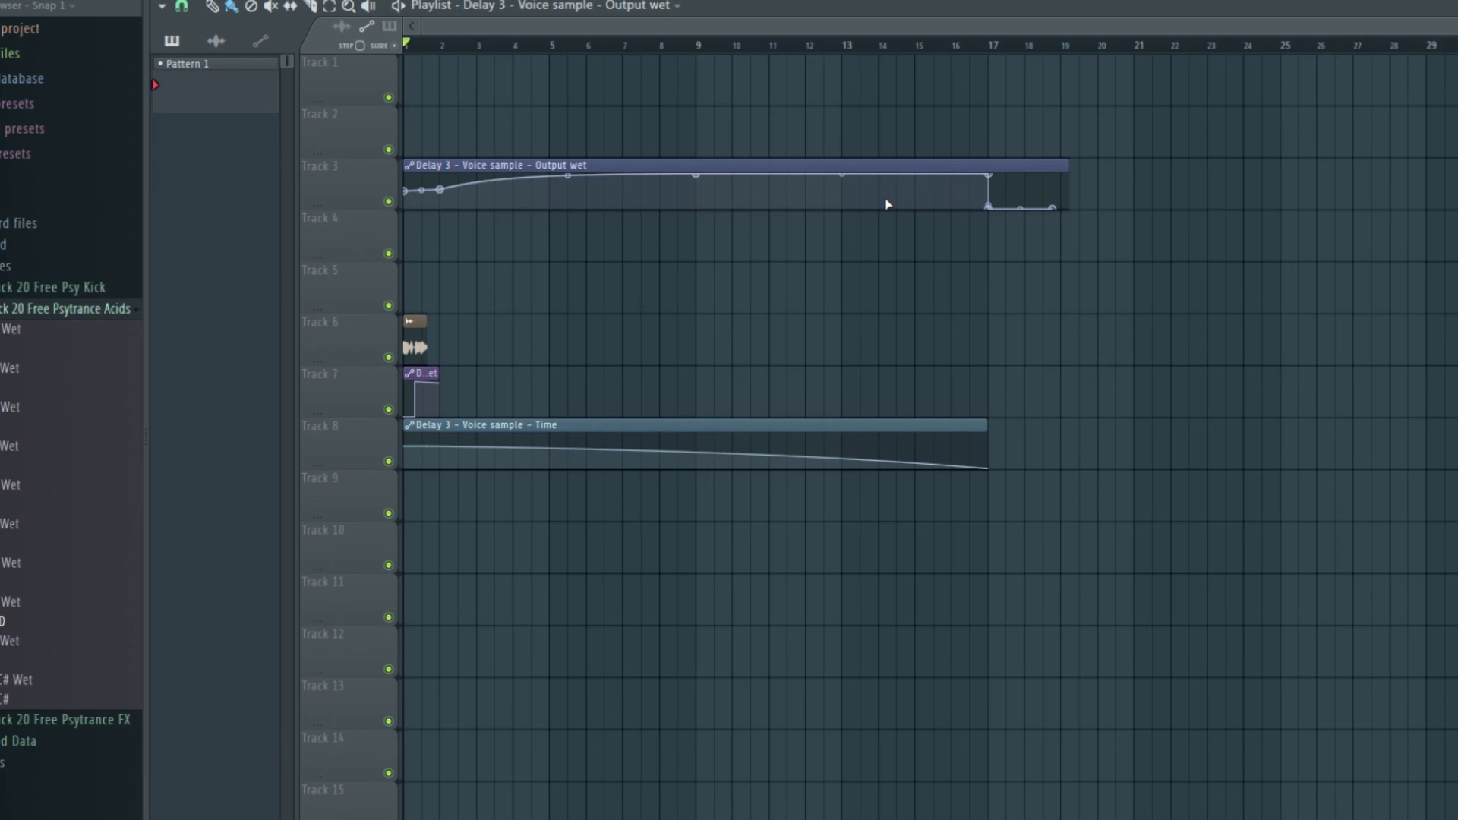